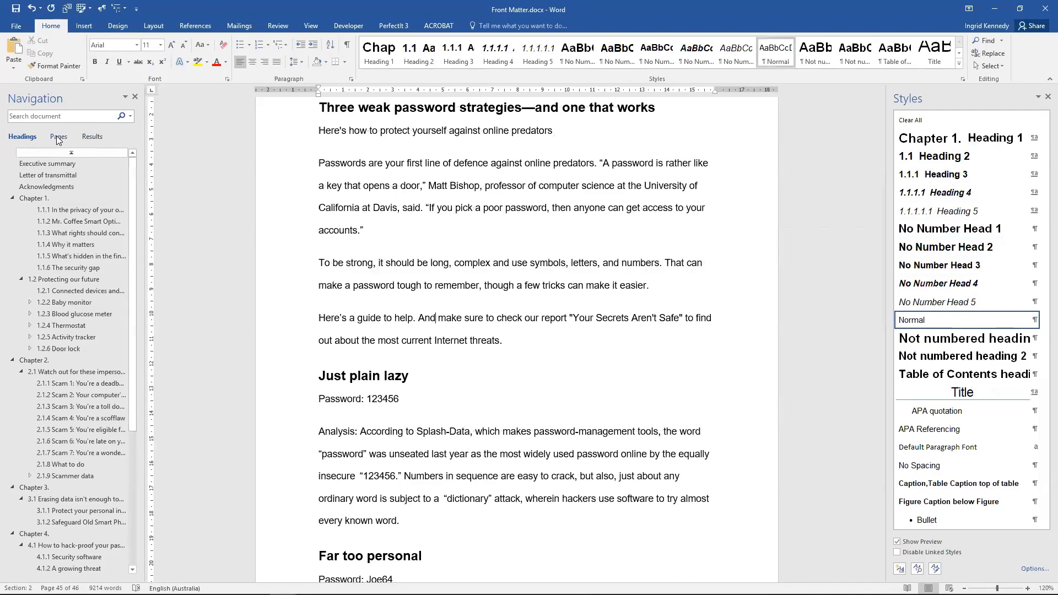
Show the document's page thumbnails in the navigation and view pages 45 and 43.
{"action": "left_click", "coordinate": [57, 137]}
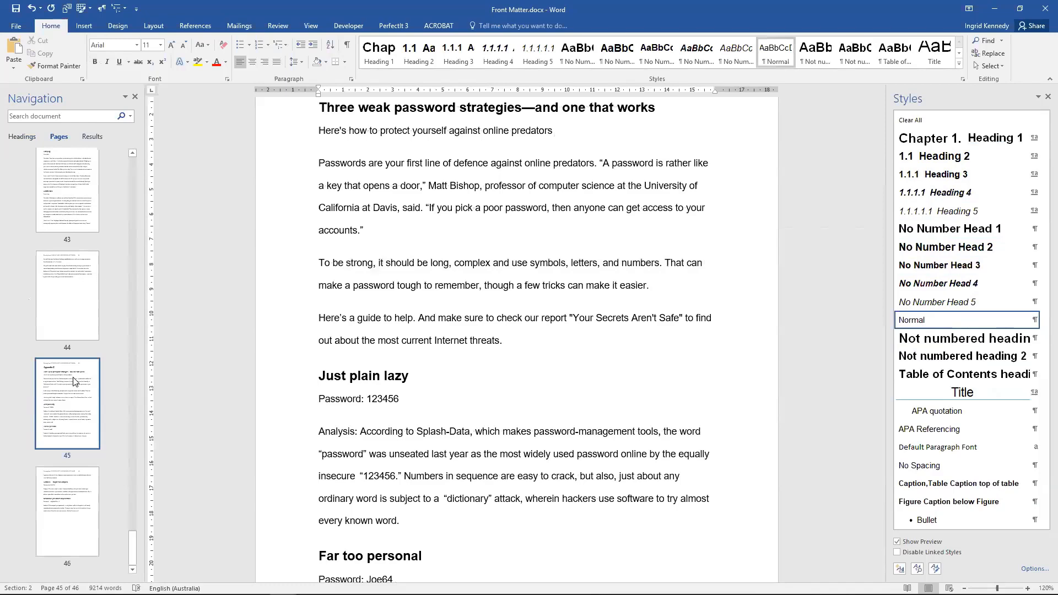
{"action": "left_click", "coordinate": [77, 413]}
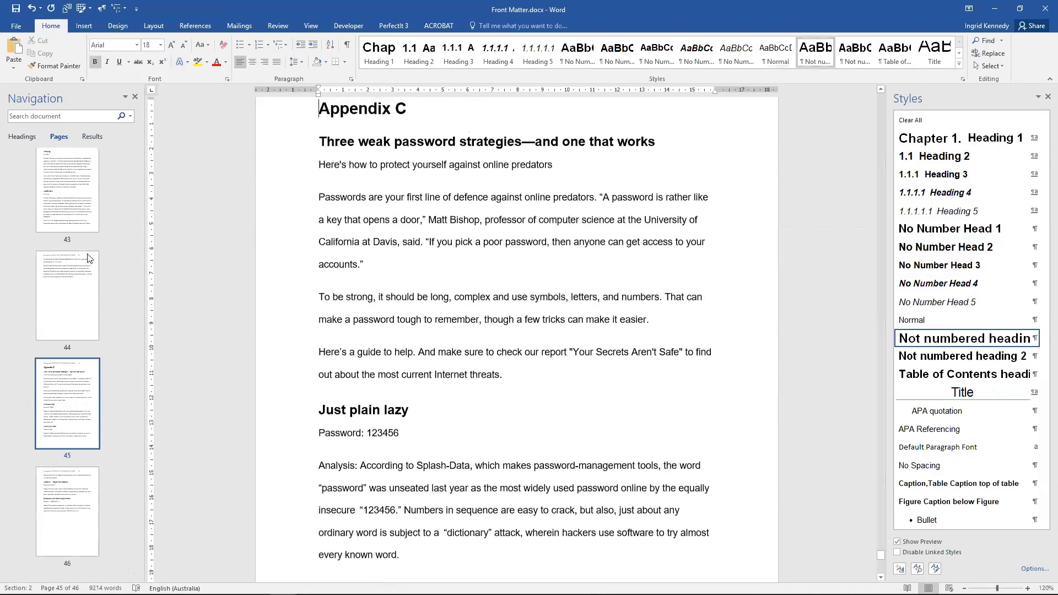
{"action": "left_click", "coordinate": [68, 176]}
Go to page 18 and check which style the source line under Figure 7 uses.
{"action": "scroll", "coordinate": [68, 176], "scroll_direction": "up", "scroll_amount": 15}
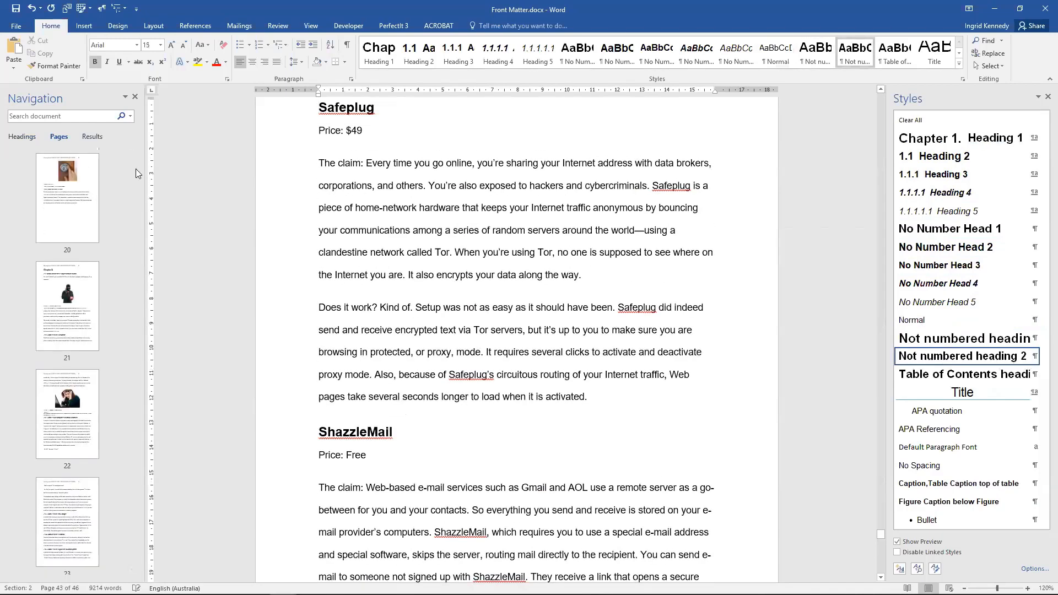
{"action": "left_click", "coordinate": [133, 162]}
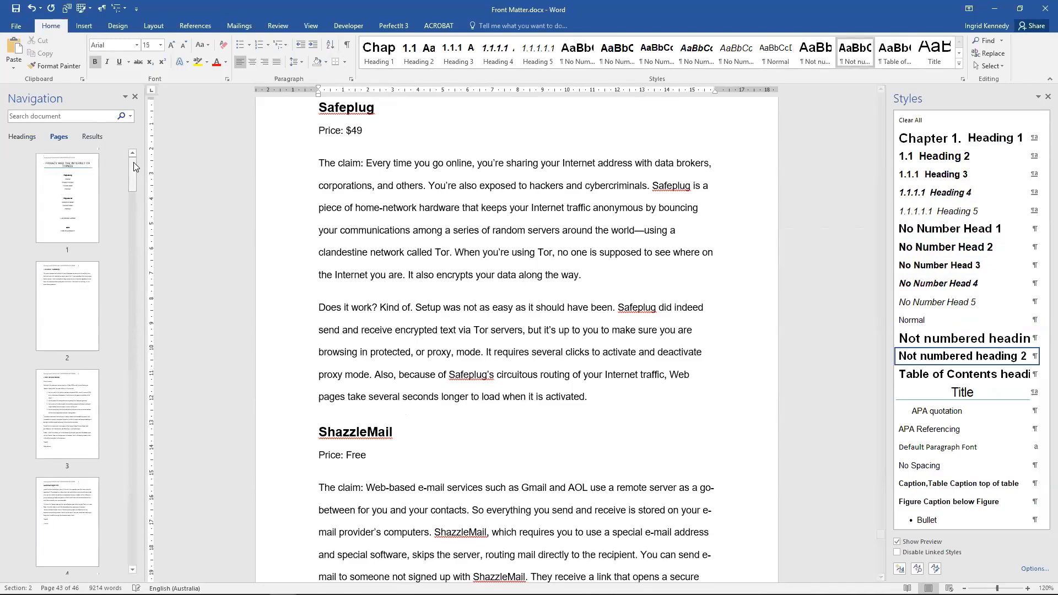
{"action": "scroll", "coordinate": [59, 284], "scroll_direction": "down", "scroll_amount": 2}
{"action": "scroll", "coordinate": [65, 295], "scroll_direction": "down", "scroll_amount": 7}
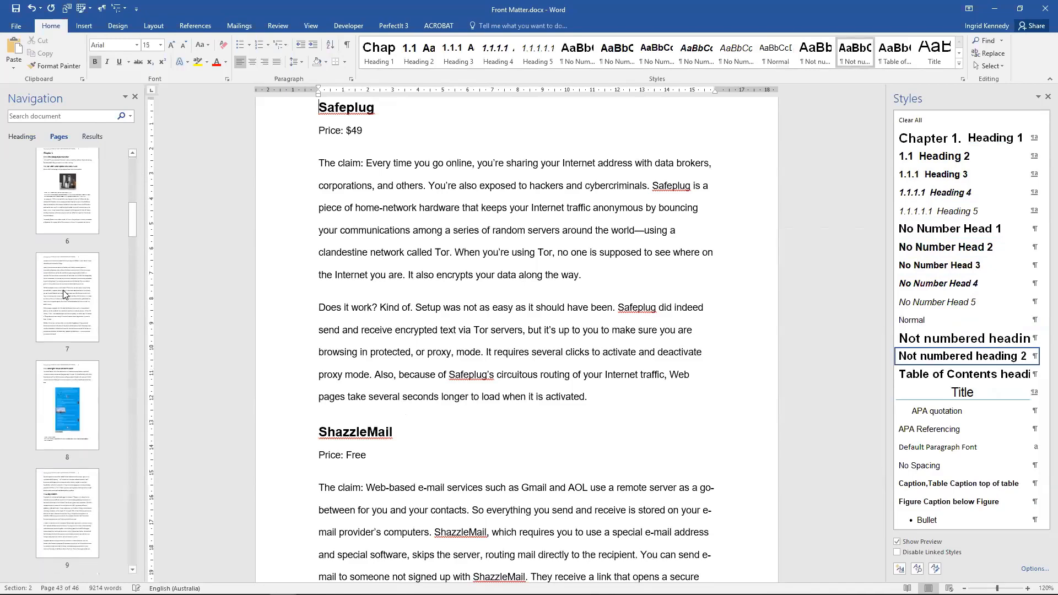
{"action": "scroll", "coordinate": [64, 295], "scroll_direction": "down", "scroll_amount": 5}
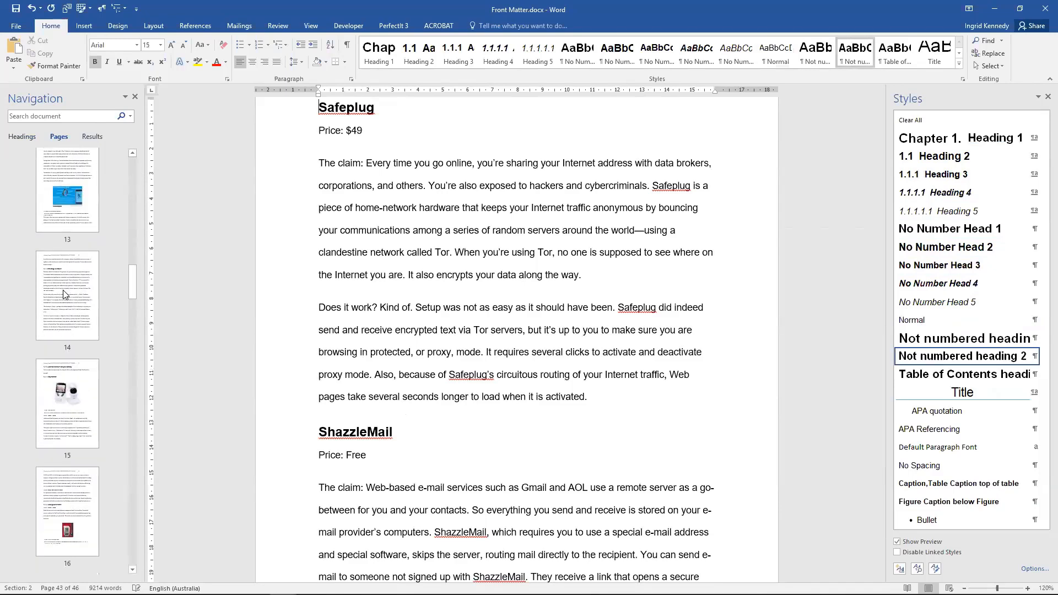
{"action": "scroll", "coordinate": [65, 295], "scroll_direction": "down", "scroll_amount": 1}
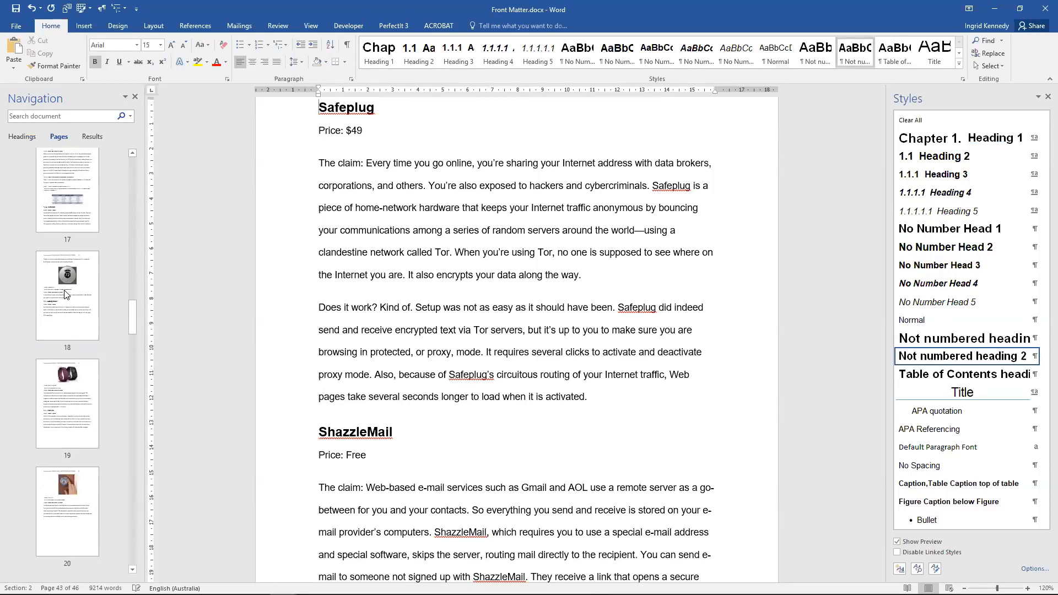
{"action": "left_click", "coordinate": [65, 295]}
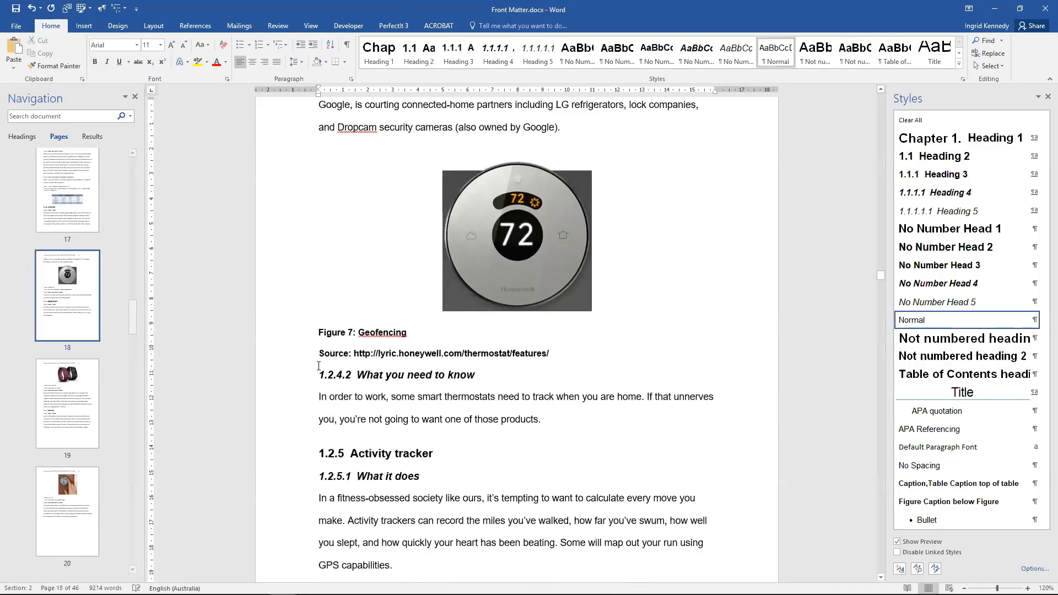
{"action": "left_click", "coordinate": [500, 353]}
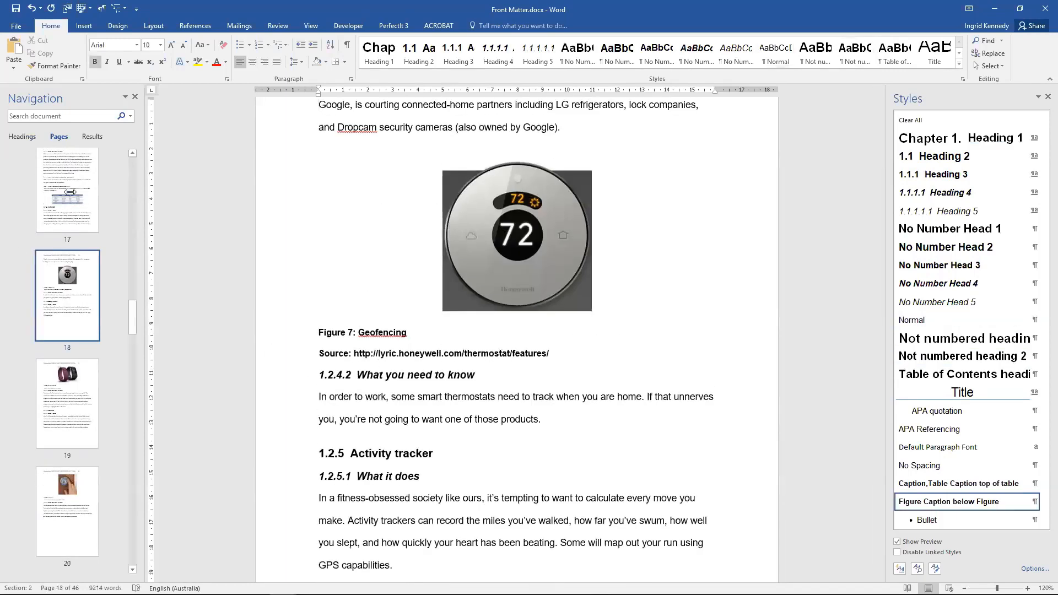
Go to page 6 and check the style of the source line under Figure 1 in the styles list.
{"action": "scroll", "coordinate": [71, 192], "scroll_direction": "up", "scroll_amount": 10}
{"action": "scroll", "coordinate": [71, 193], "scroll_direction": "up", "scroll_amount": 3}
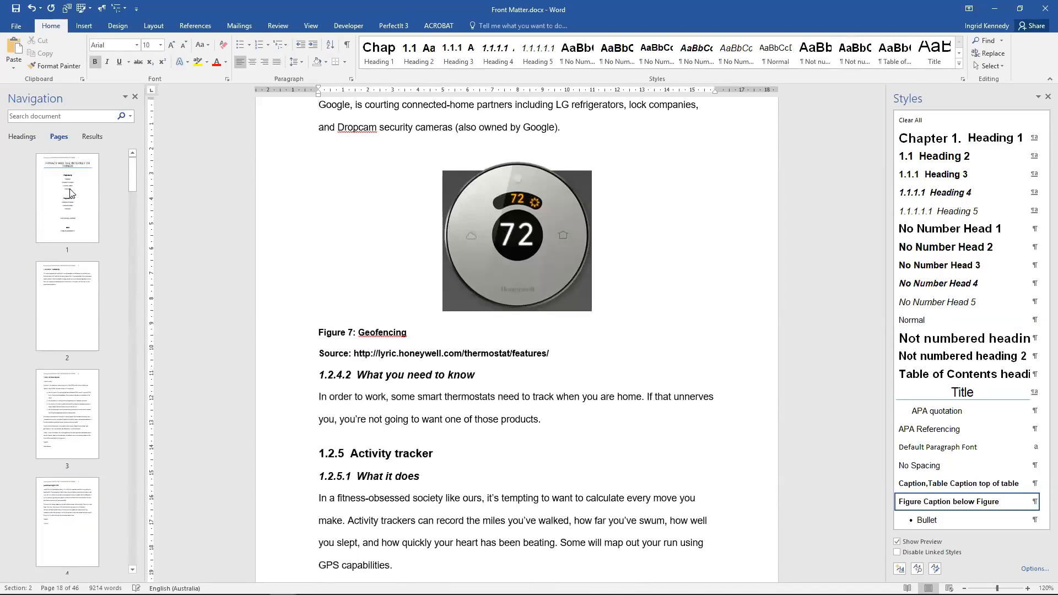
{"action": "scroll", "coordinate": [72, 251], "scroll_direction": "down", "scroll_amount": 1}
{"action": "left_click", "coordinate": [77, 282]}
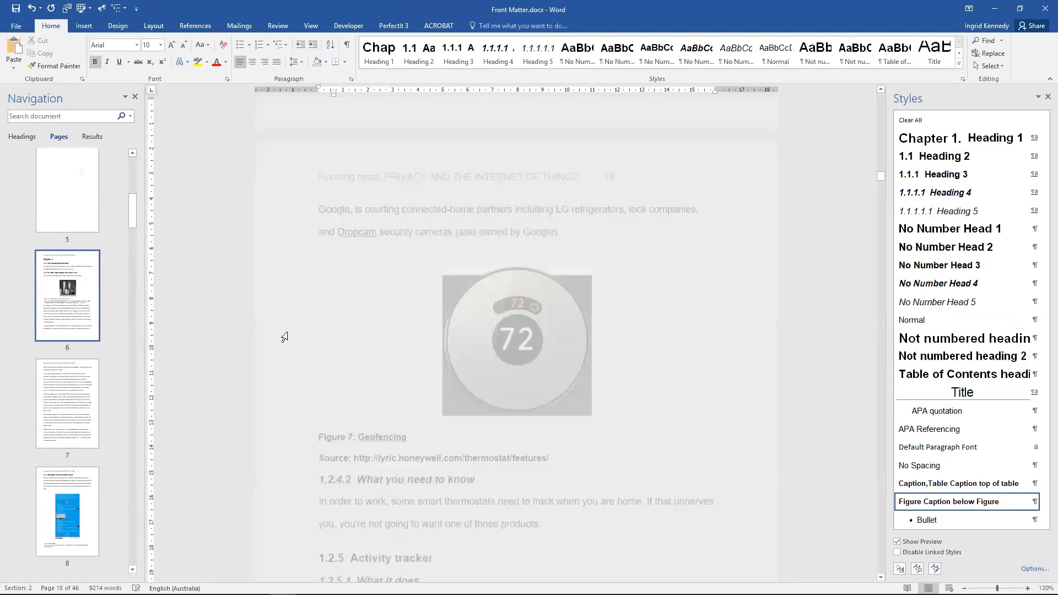
{"action": "left_click", "coordinate": [445, 451]}
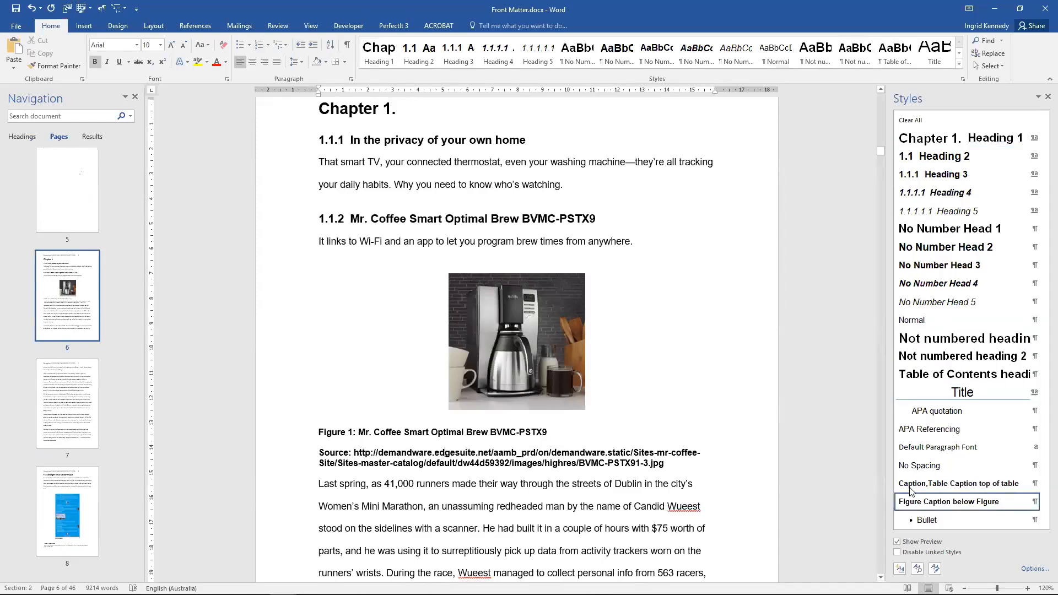
{"action": "scroll", "coordinate": [955, 475], "scroll_direction": "down", "scroll_amount": 2}
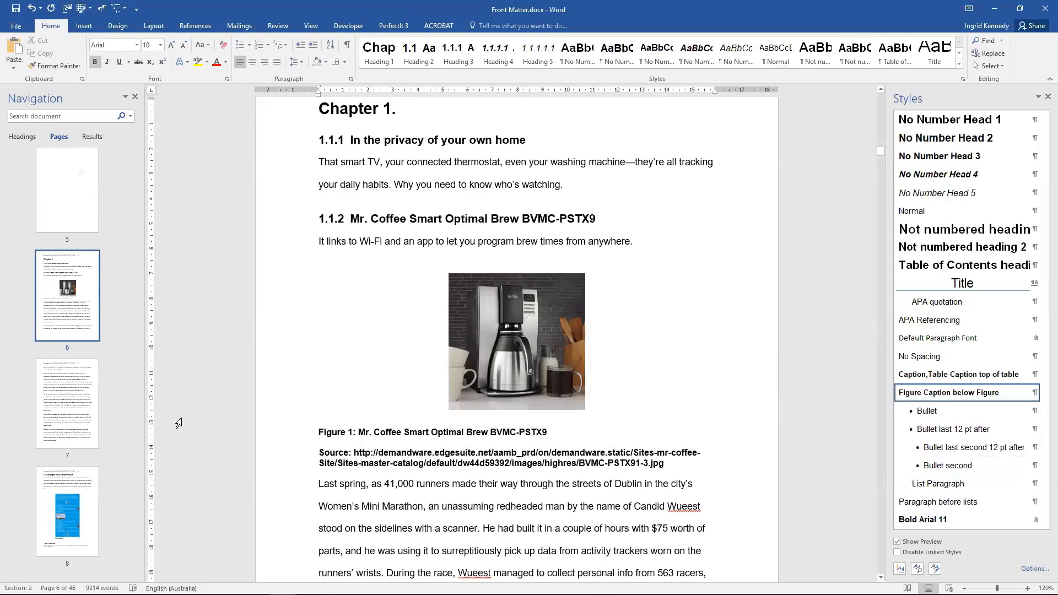
Go to page 12 and check which style the indented quotation about TV content providers uses.
{"action": "left_click", "coordinate": [70, 408]}
{"action": "scroll", "coordinate": [70, 408], "scroll_direction": "down", "scroll_amount": 6}
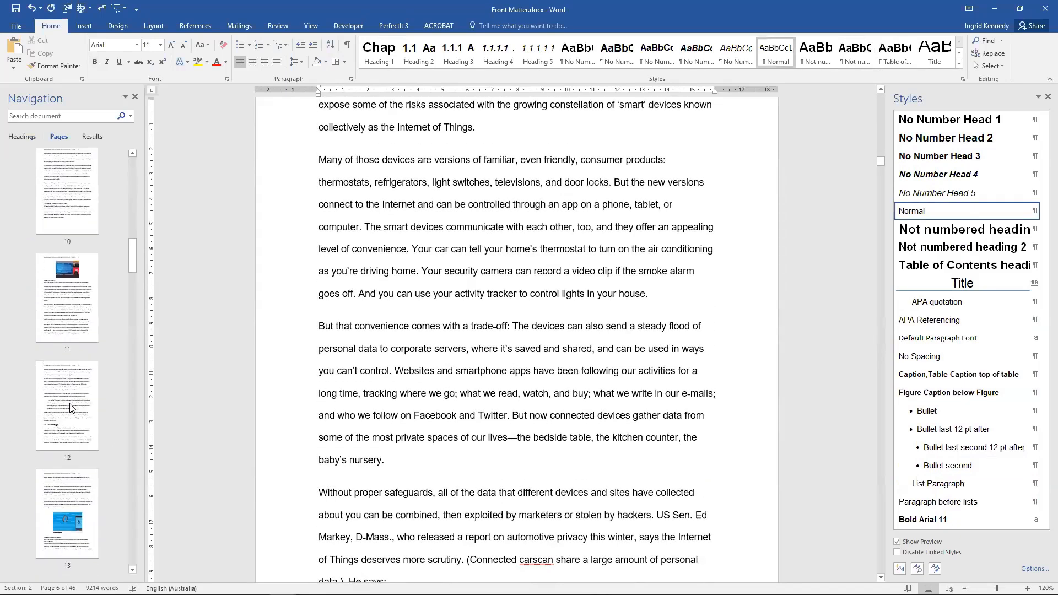
{"action": "scroll", "coordinate": [70, 408], "scroll_direction": "up", "scroll_amount": 2}
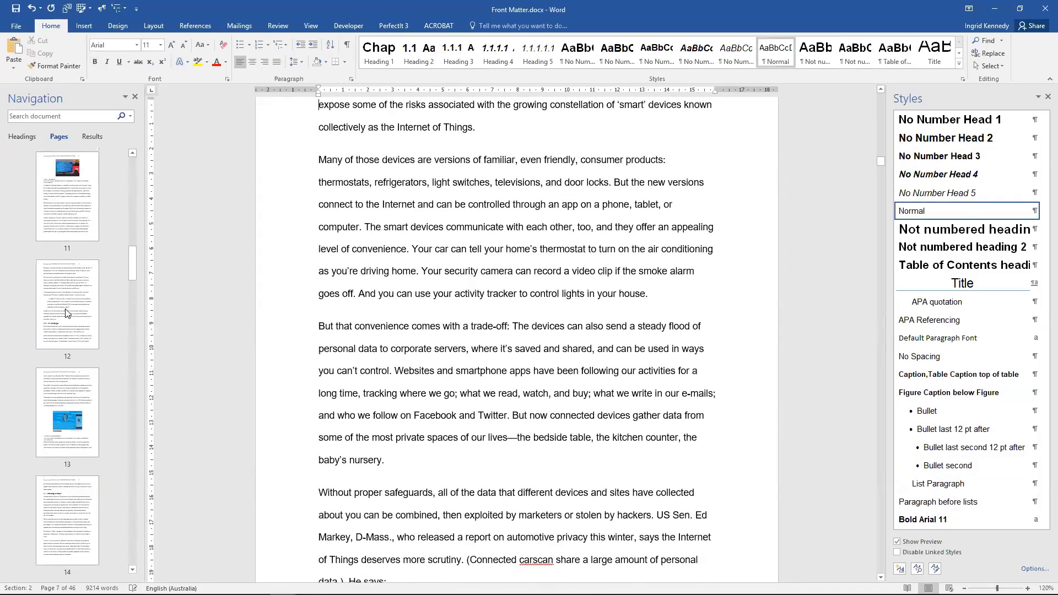
{"action": "left_click", "coordinate": [68, 315]}
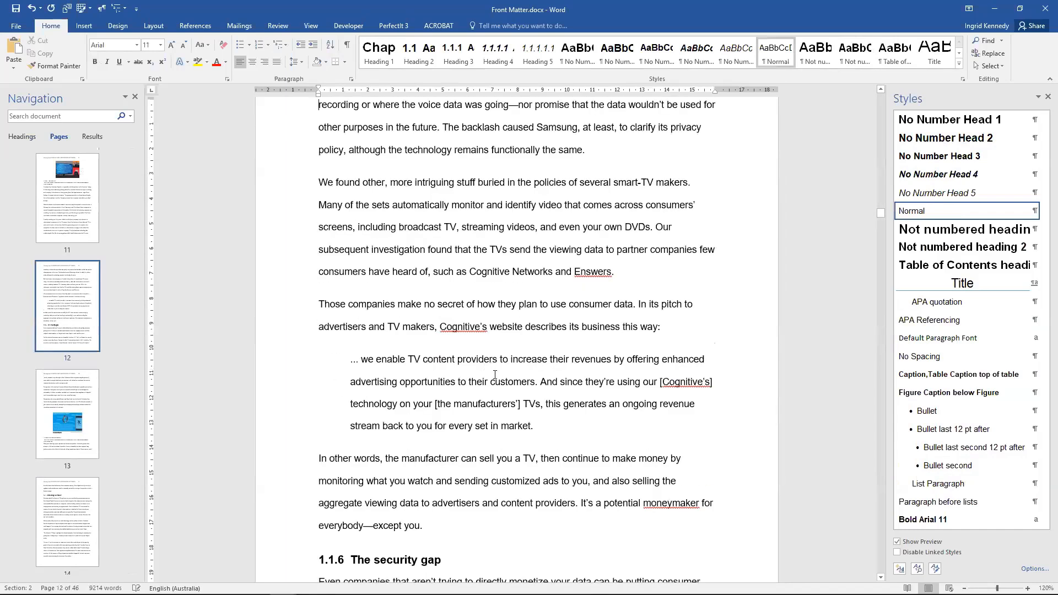
{"action": "mouse_move", "coordinate": [971, 307]}
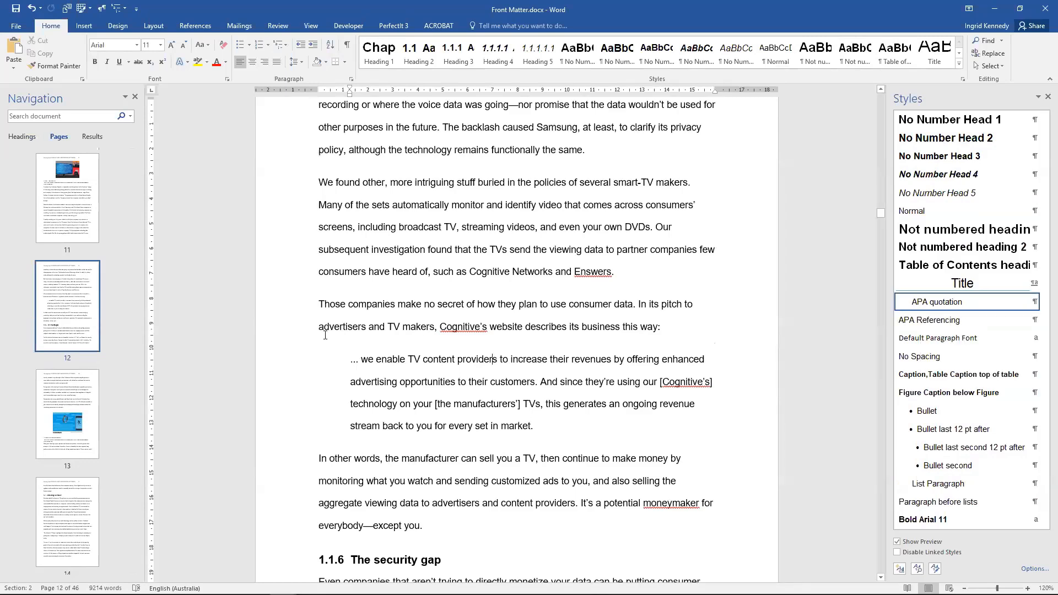
Look through the page thumbnails to the end of the document and back for other styled elements.
{"action": "scroll", "coordinate": [65, 346], "scroll_direction": "down", "scroll_amount": 5}
{"action": "scroll", "coordinate": [62, 347], "scroll_direction": "down", "scroll_amount": 6}
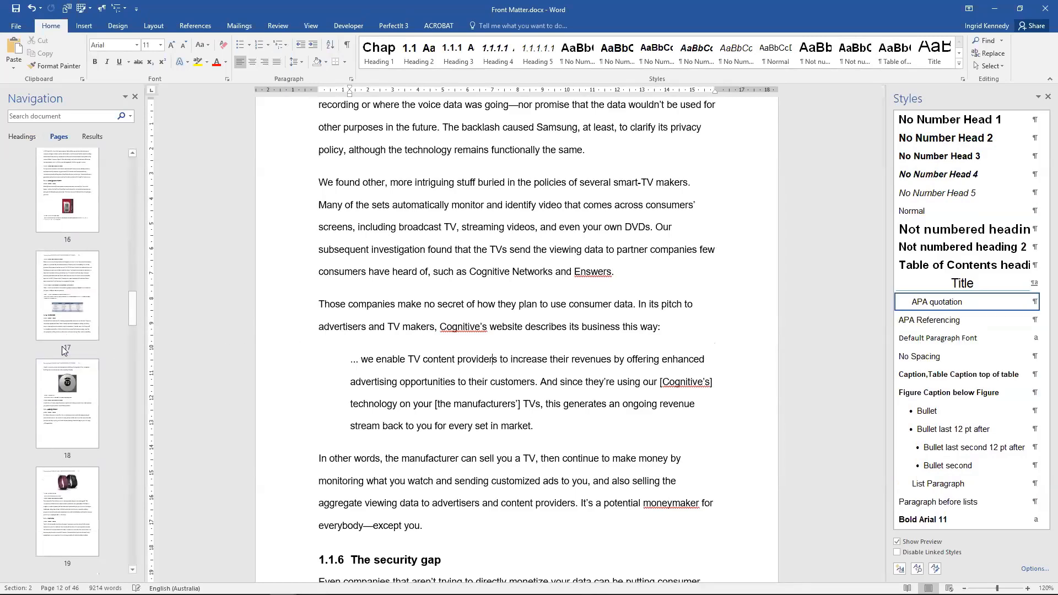
{"action": "scroll", "coordinate": [61, 346], "scroll_direction": "down", "scroll_amount": 10}
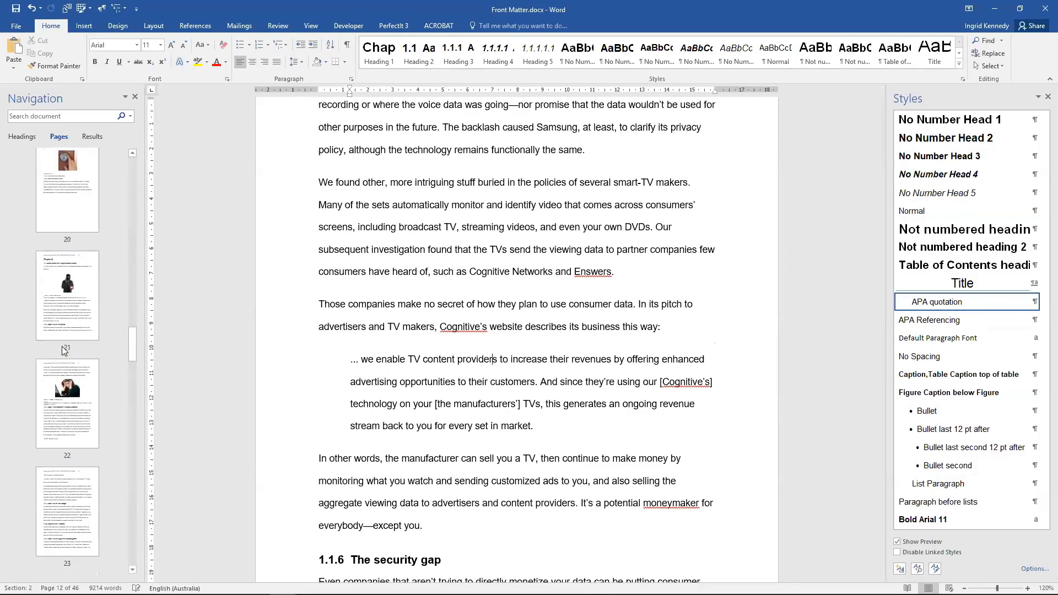
{"action": "scroll", "coordinate": [65, 349], "scroll_direction": "down", "scroll_amount": 1}
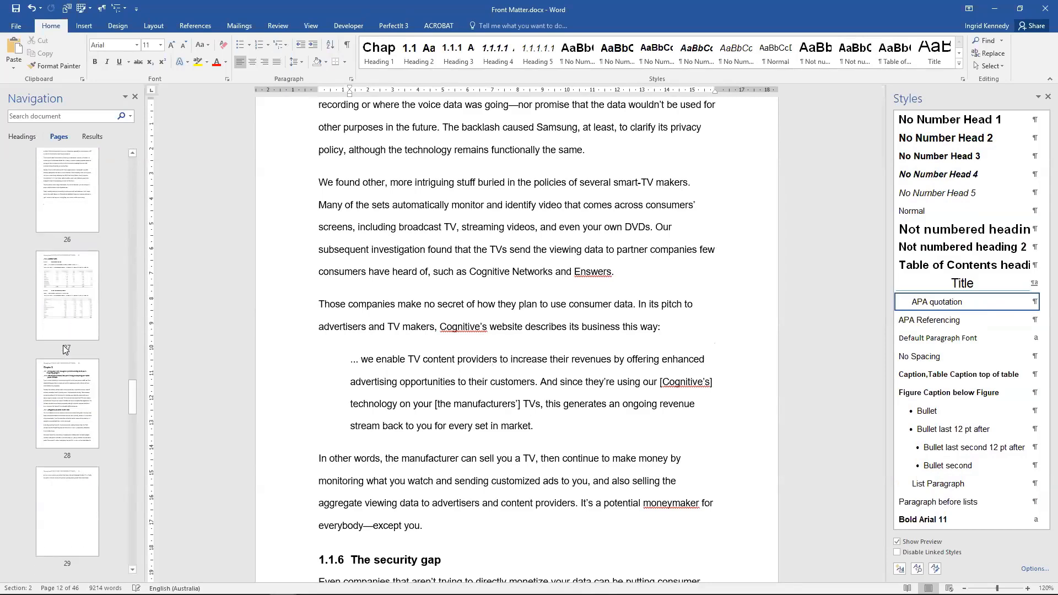
{"action": "scroll", "coordinate": [64, 346], "scroll_direction": "down", "scroll_amount": 12}
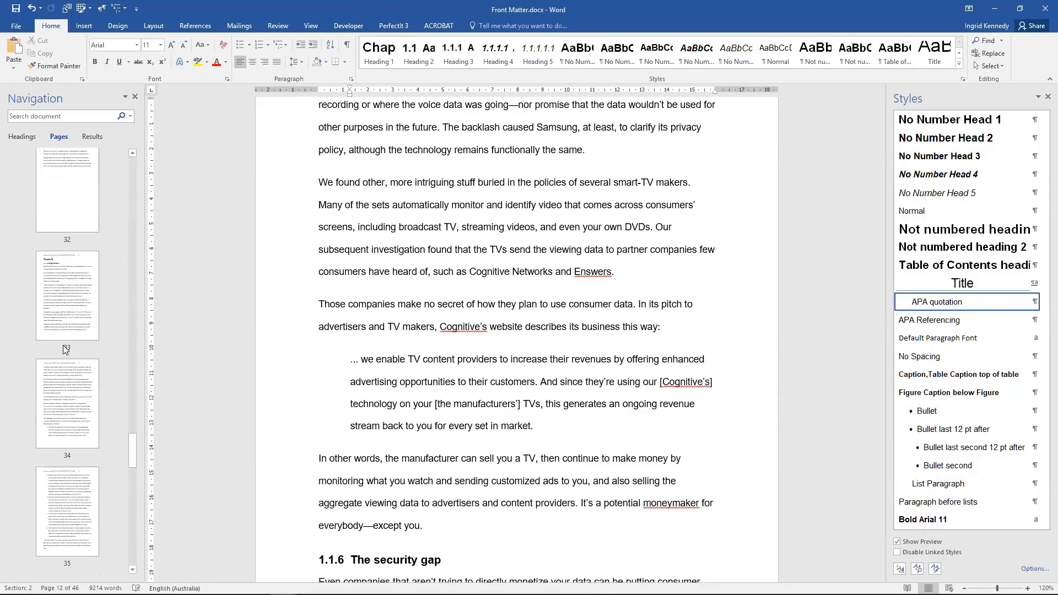
{"action": "scroll", "coordinate": [66, 349], "scroll_direction": "down", "scroll_amount": 10}
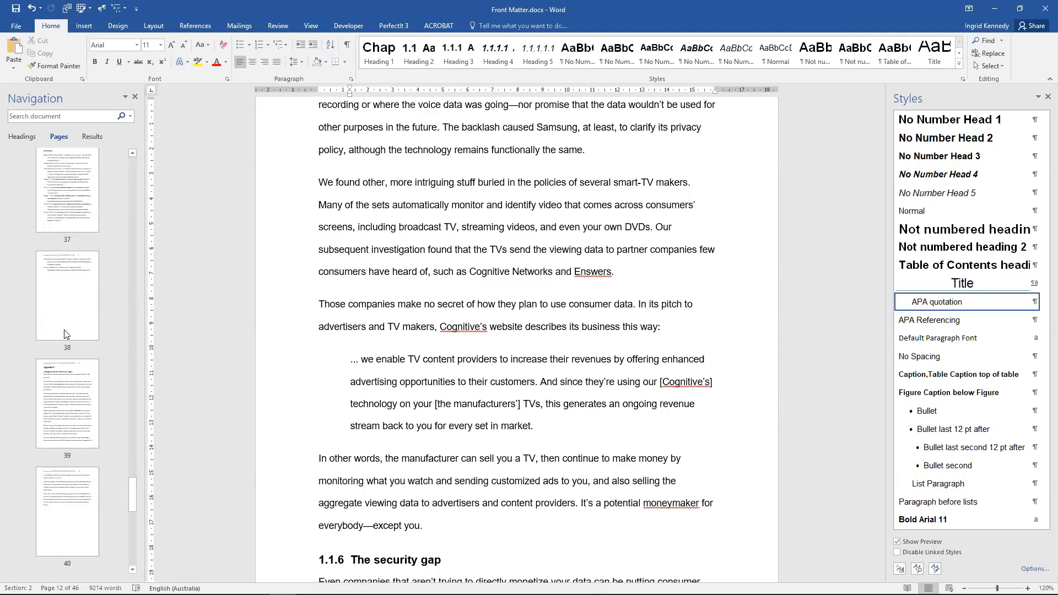
{"action": "scroll", "coordinate": [64, 330], "scroll_direction": "down", "scroll_amount": 6}
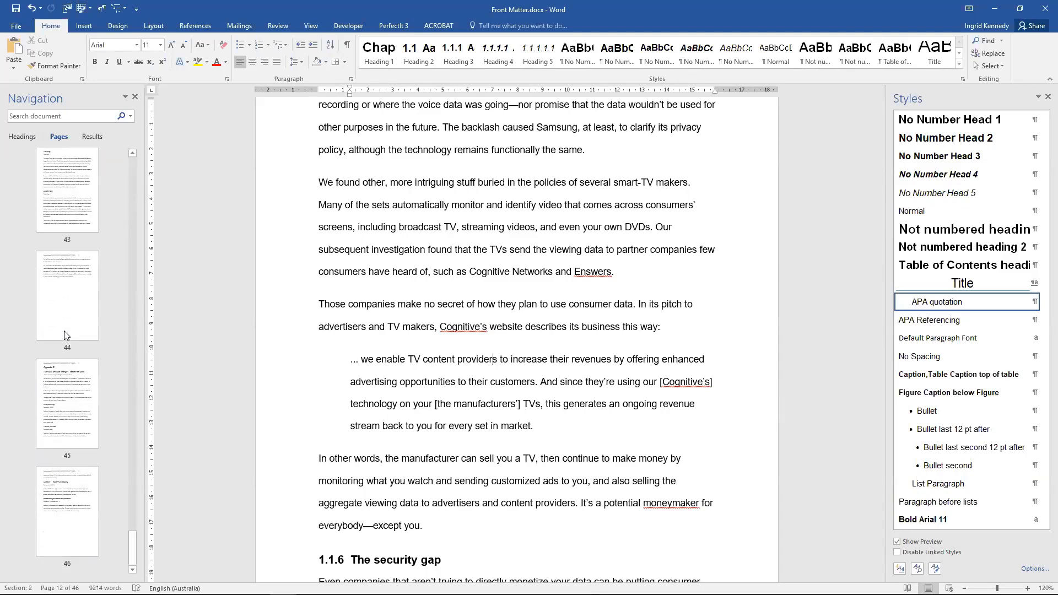
{"action": "scroll", "coordinate": [65, 335], "scroll_direction": "up", "scroll_amount": 20}
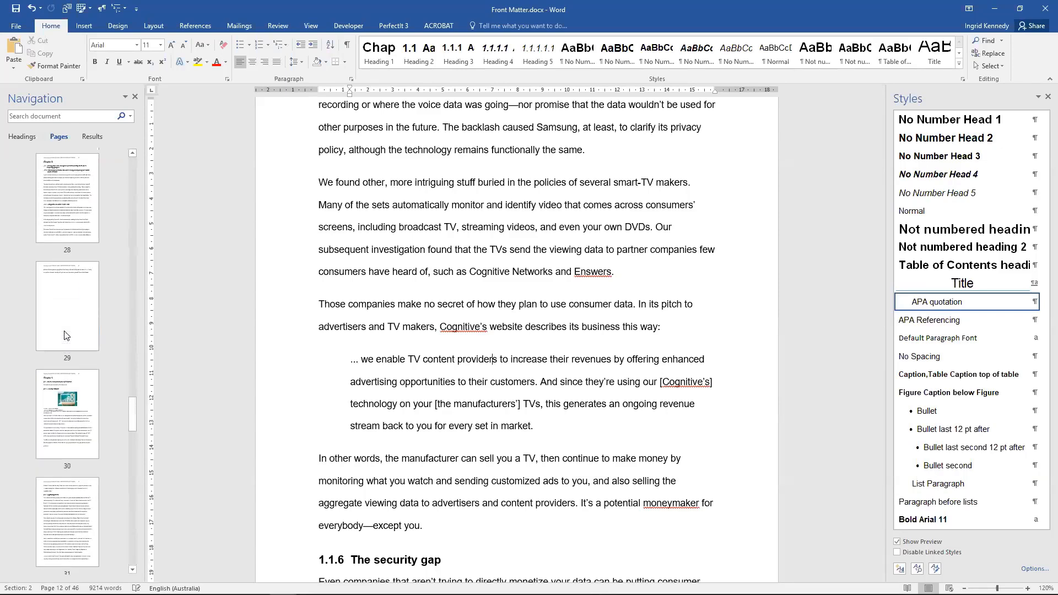
{"action": "scroll", "coordinate": [64, 335], "scroll_direction": "up", "scroll_amount": 15}
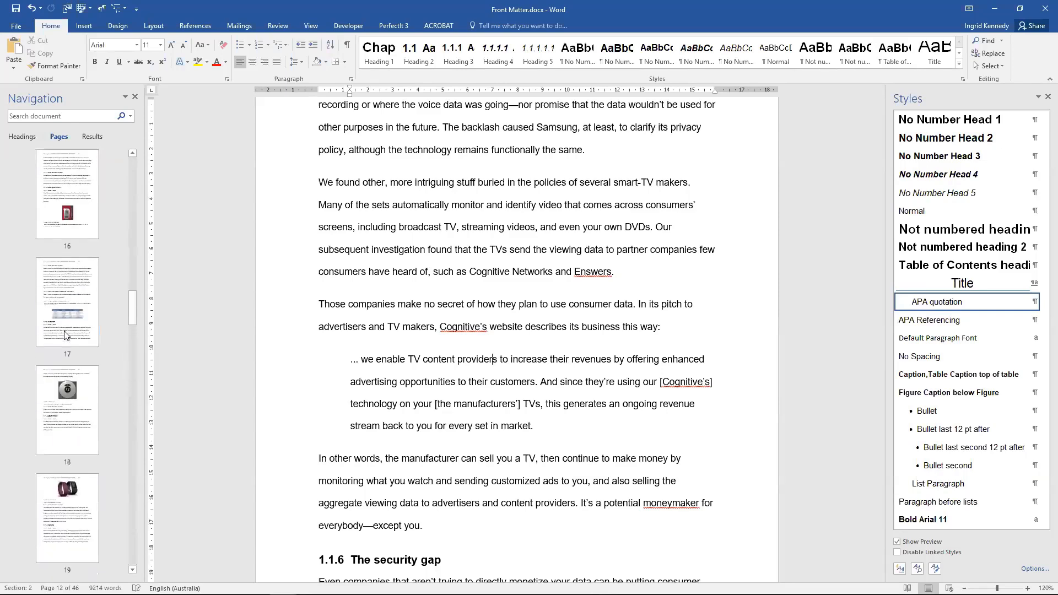
Check the styles of a body paragraph on page 12, the Figure 3 source line on page 11 and the paragraph below it.
{"action": "left_click", "coordinate": [337, 206]}
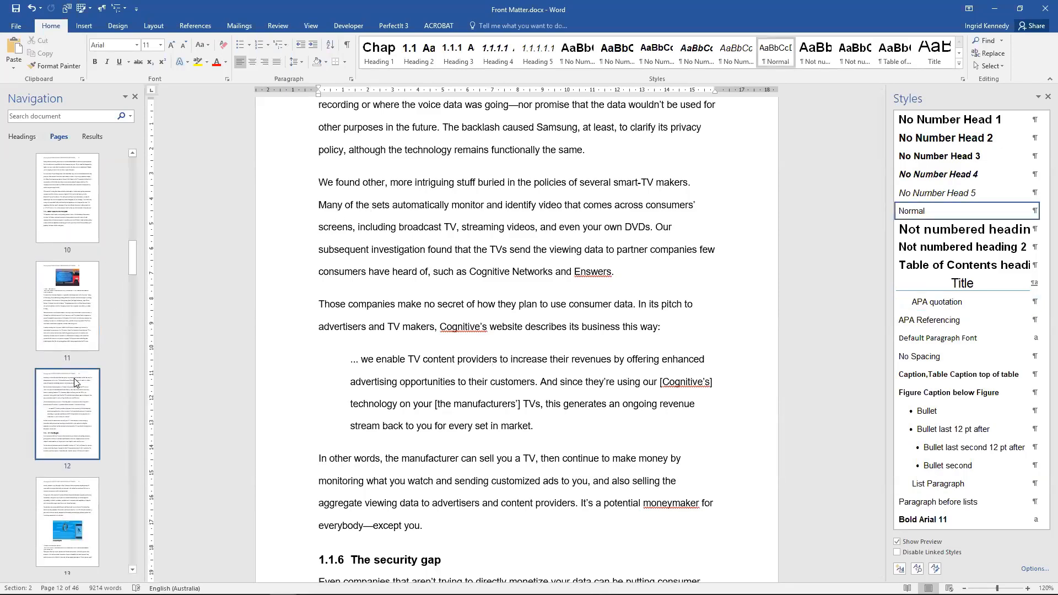
{"action": "scroll", "coordinate": [76, 411], "scroll_direction": "down", "scroll_amount": 5}
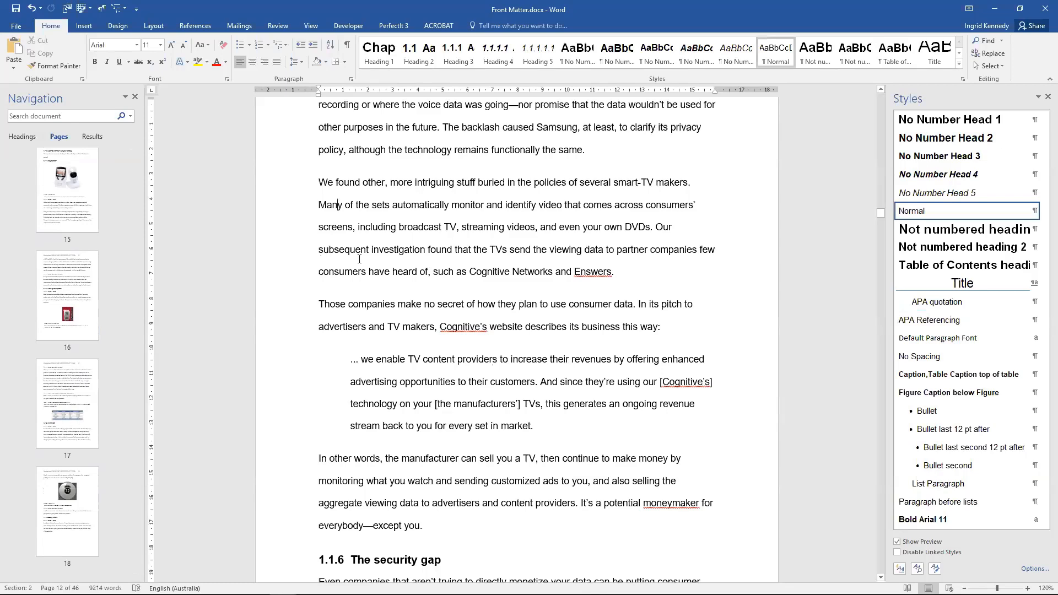
{"action": "scroll", "coordinate": [70, 207], "scroll_direction": "up", "scroll_amount": 4}
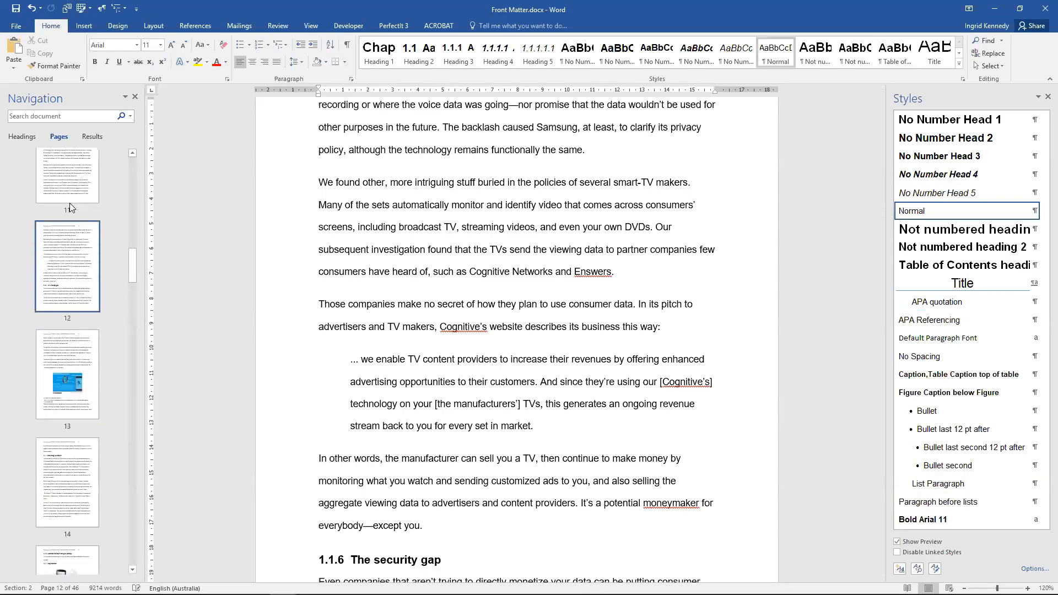
{"action": "left_click", "coordinate": [69, 199]}
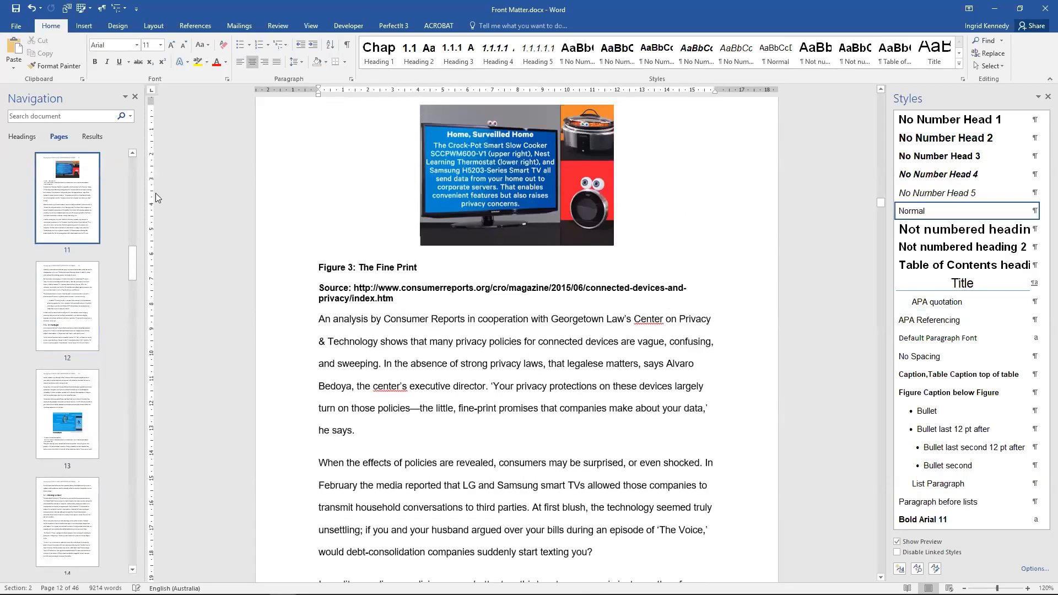
{"action": "left_click", "coordinate": [414, 300]}
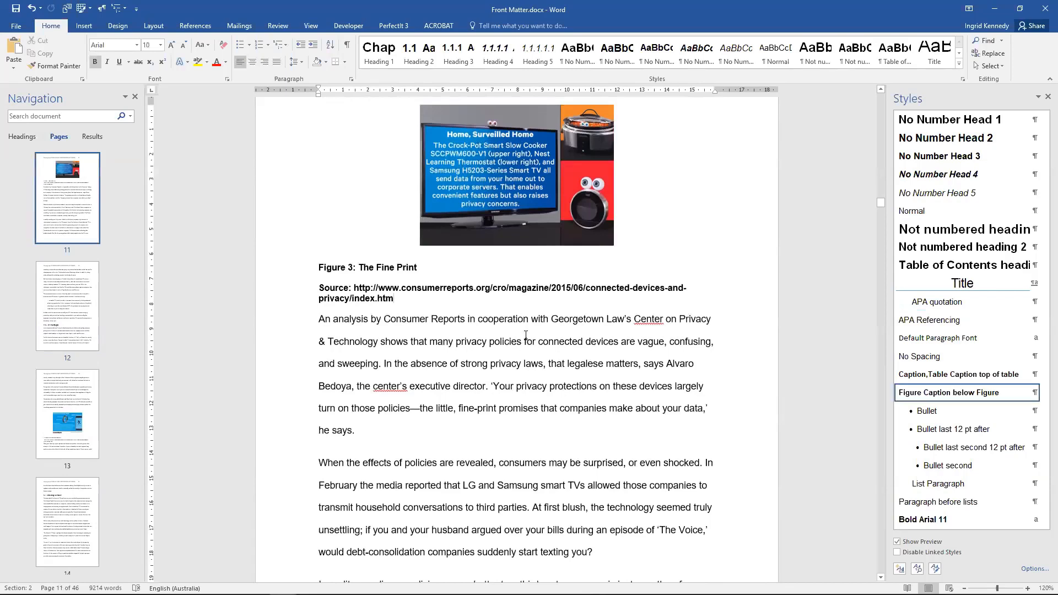
{"action": "left_click", "coordinate": [526, 335]}
Return the navigation to the headings outline and show paragraph marks and other formatting symbols in the text around Figure 3.
{"action": "left_click", "coordinate": [23, 137]}
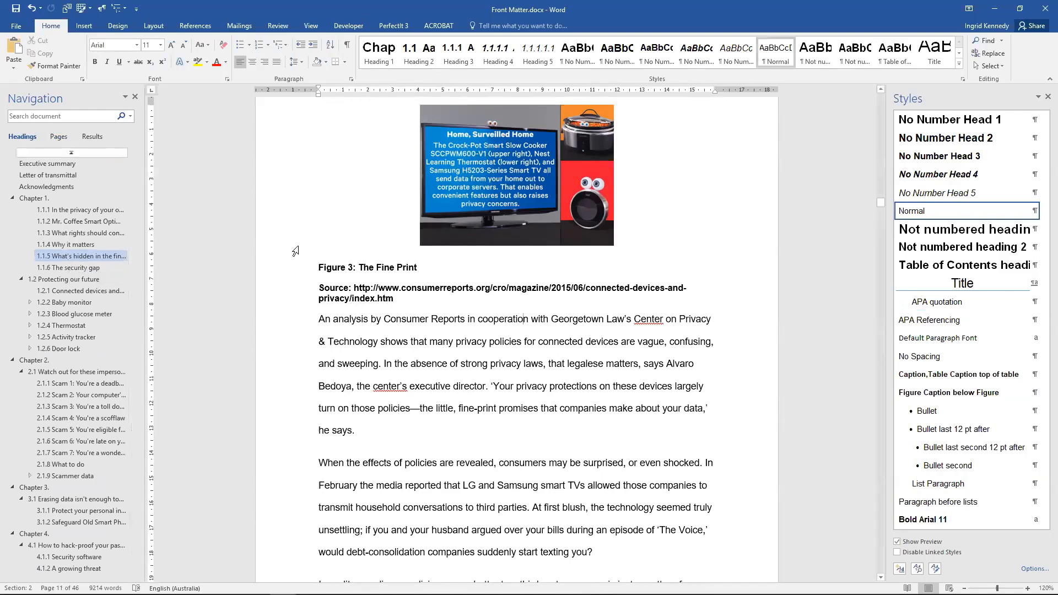
{"action": "key", "text": "ctrl+f"}
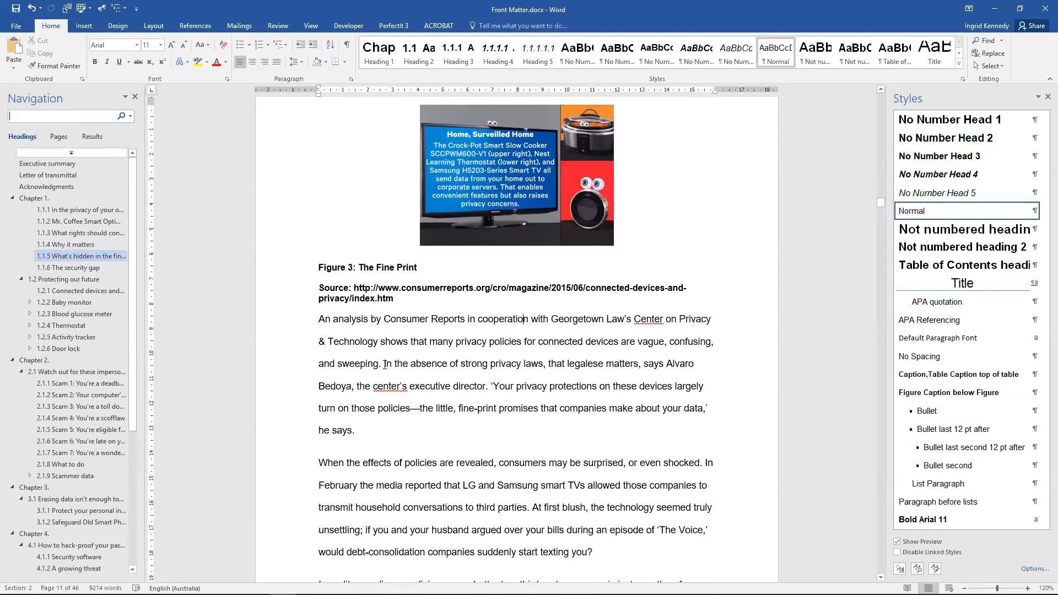
{"action": "left_click", "coordinate": [346, 44]}
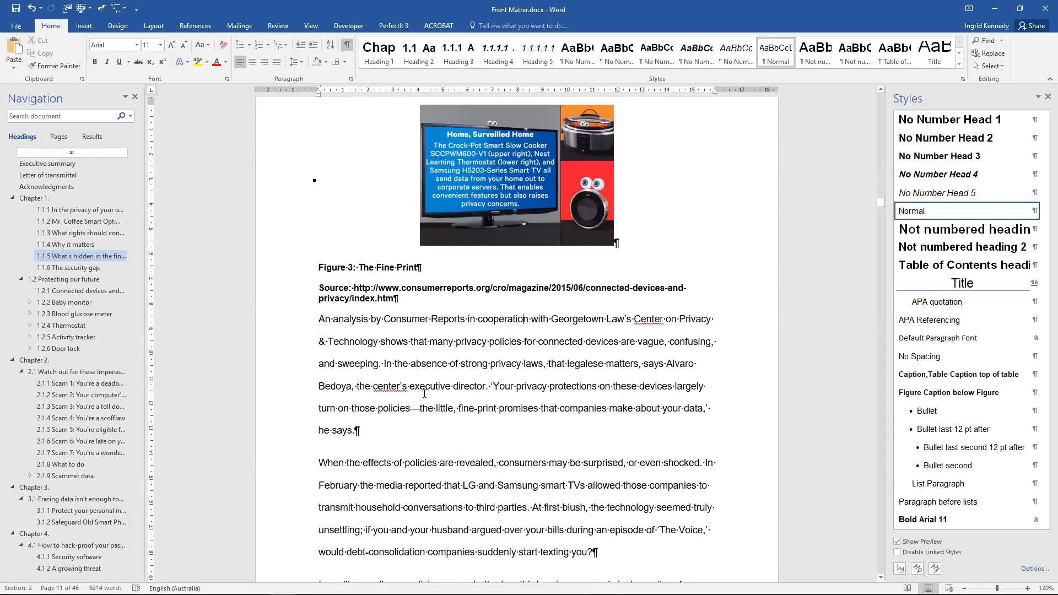
{"action": "scroll", "coordinate": [424, 394], "scroll_direction": "down", "scroll_amount": 3}
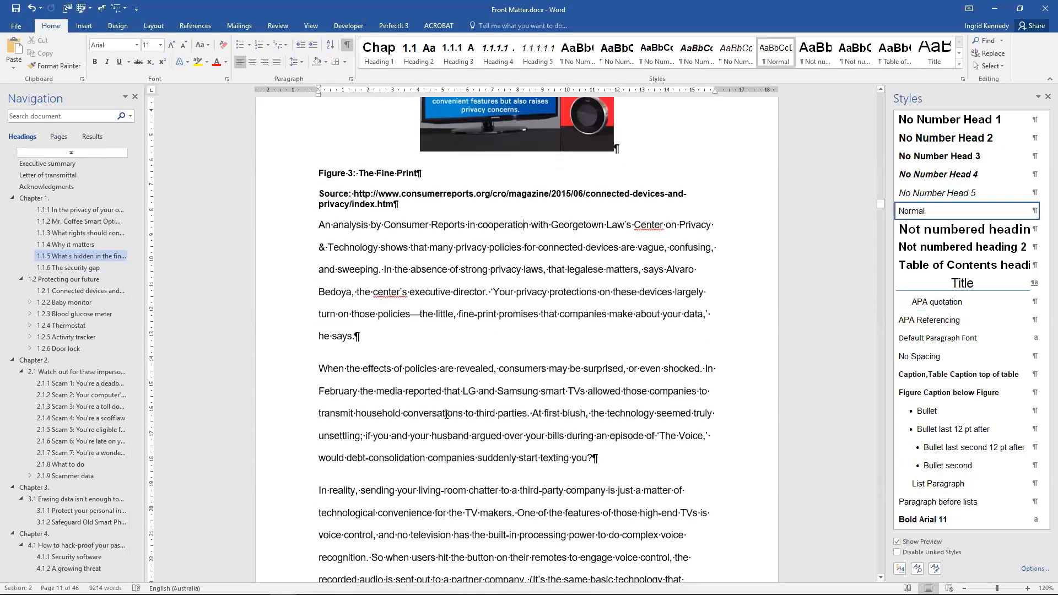
{"action": "scroll", "coordinate": [395, 430], "scroll_direction": "up", "scroll_amount": 5}
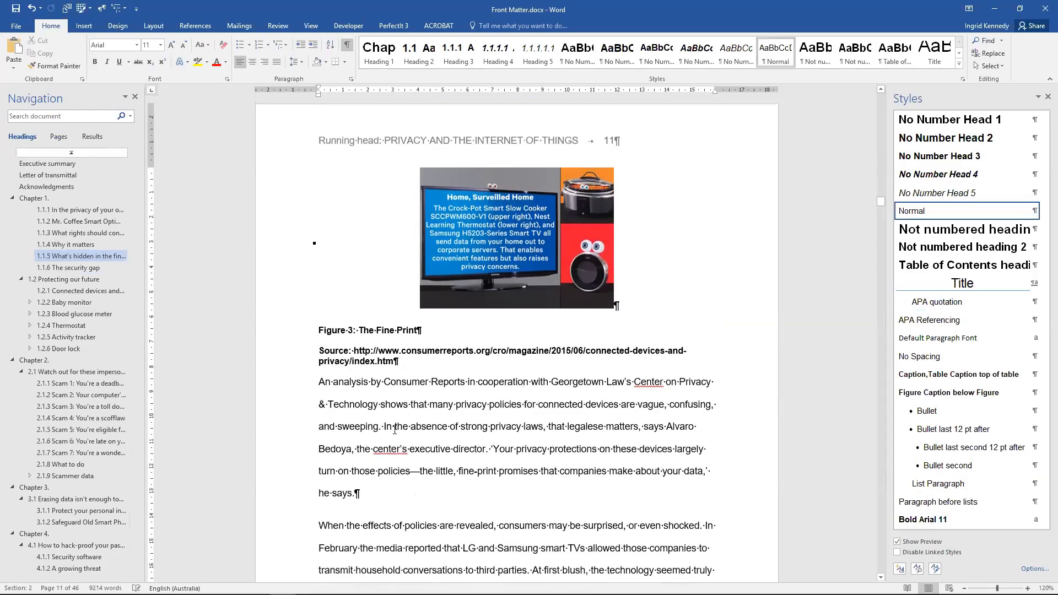
Go to heading 1.1.5 on the fine print, look through the earlier page thumbnails and switch the navigation to the search results.
{"action": "scroll", "coordinate": [394, 430], "scroll_direction": "up", "scroll_amount": 2}
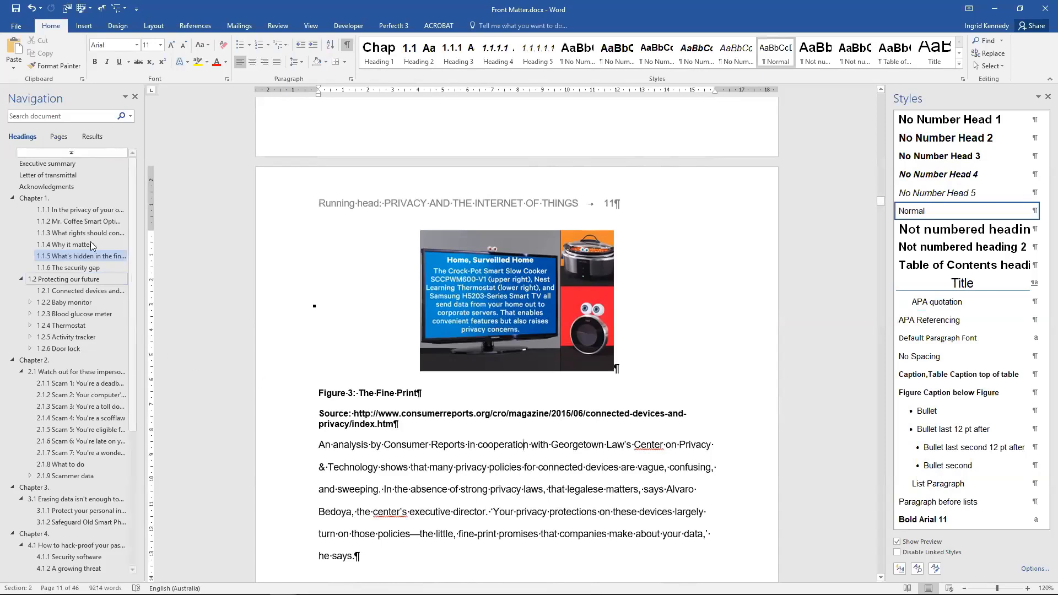
{"action": "left_click", "coordinate": [73, 257]}
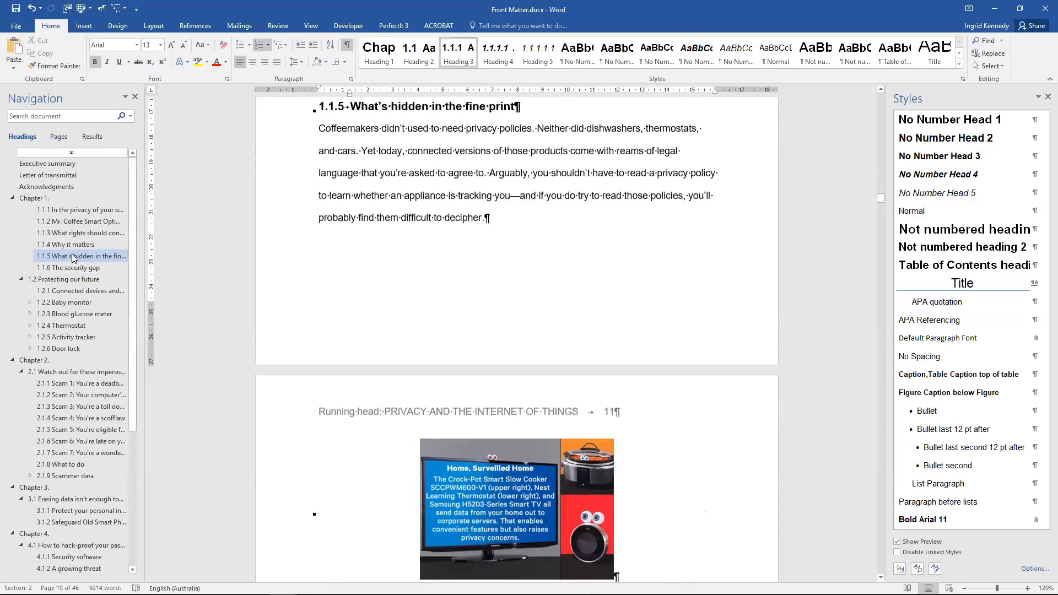
{"action": "left_click", "coordinate": [59, 137]}
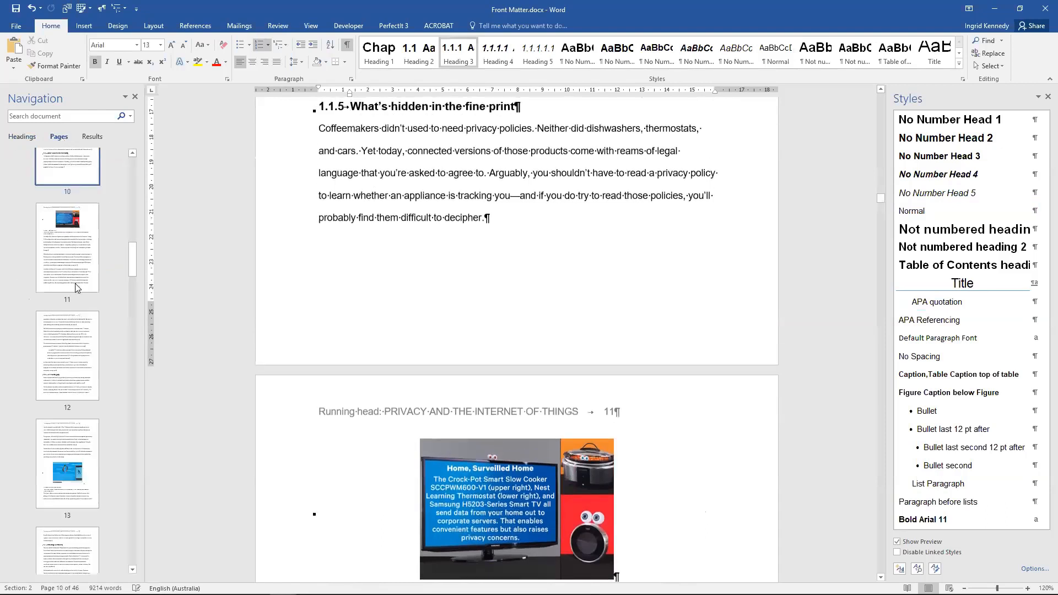
{"action": "scroll", "coordinate": [77, 177], "scroll_direction": "up", "scroll_amount": 5}
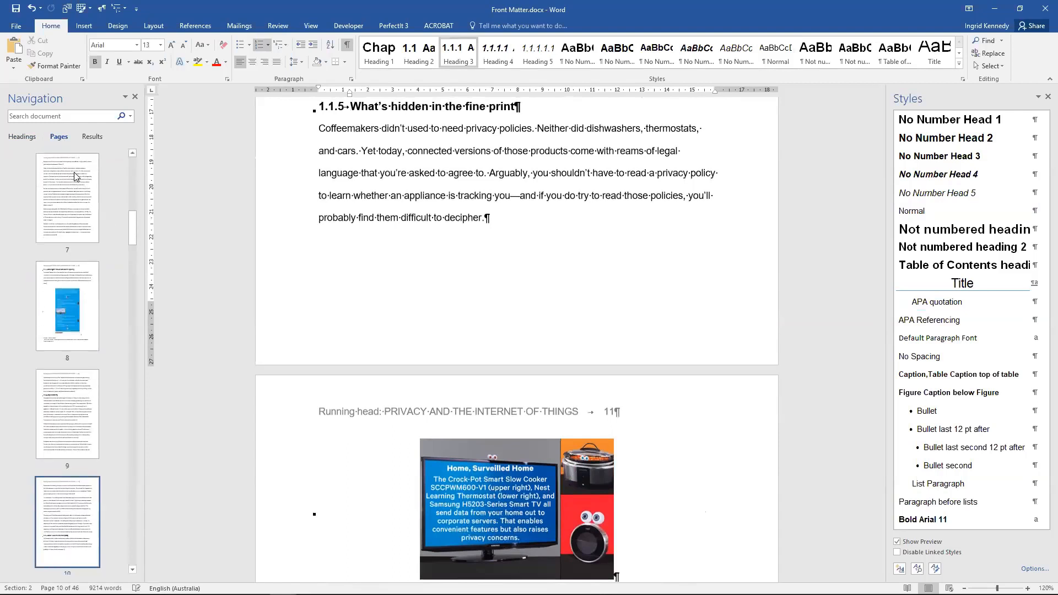
{"action": "scroll", "coordinate": [77, 176], "scroll_direction": "up", "scroll_amount": 10}
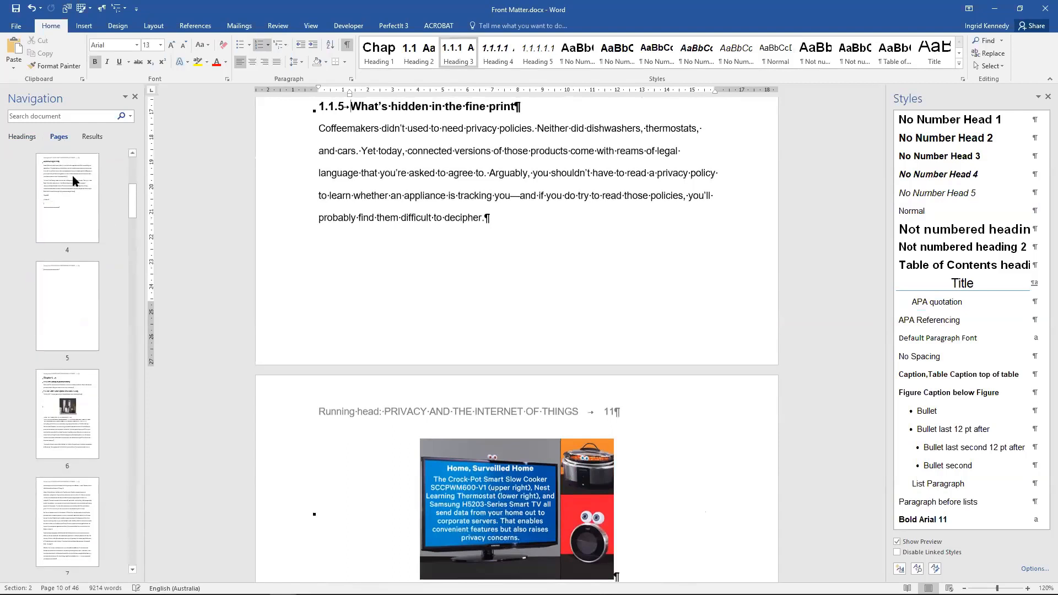
{"action": "left_click", "coordinate": [92, 138]}
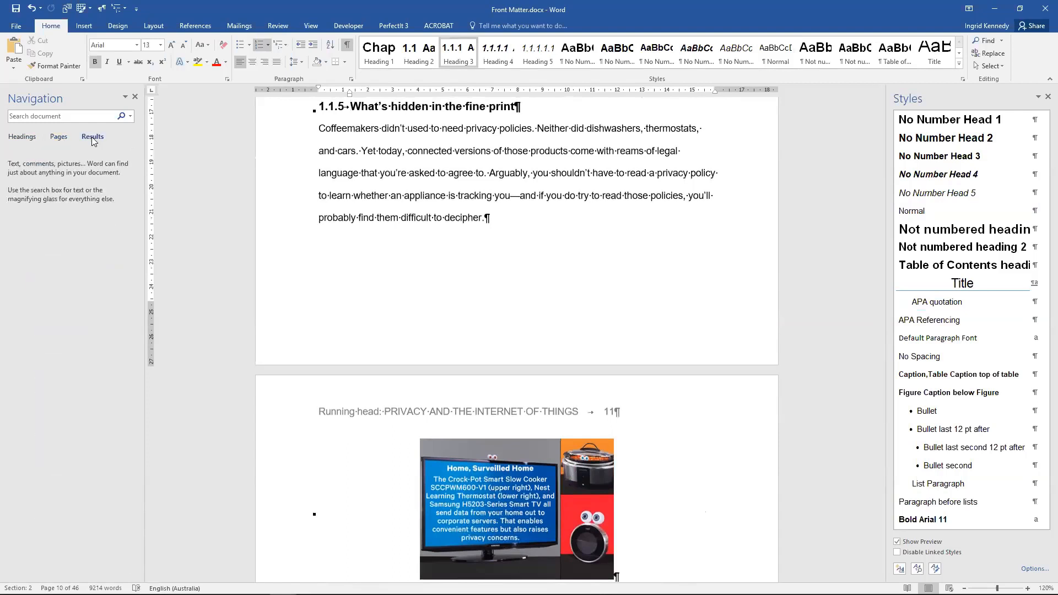
{"action": "left_click", "coordinate": [68, 117]}
Insert extra spaces before "Yet today" and after "decipher." in section 1.1.5, and before "Your privacy" and "devices" in the paragraph below Figure 3.
{"action": "left_click", "coordinate": [365, 154]}
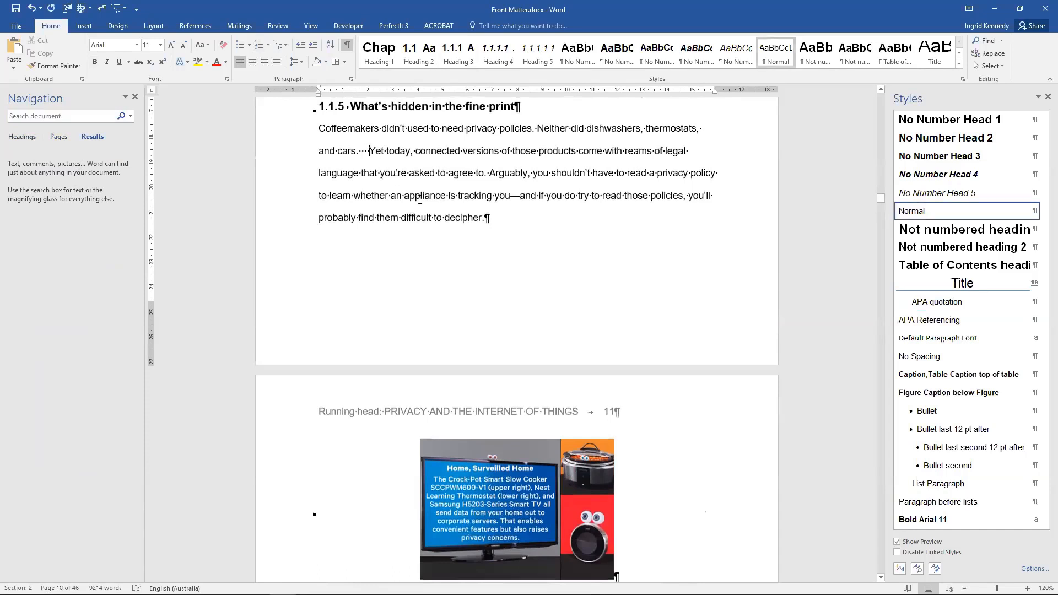
{"action": "left_click", "coordinate": [488, 218]}
{"action": "scroll", "coordinate": [474, 277], "scroll_direction": "down", "scroll_amount": 8}
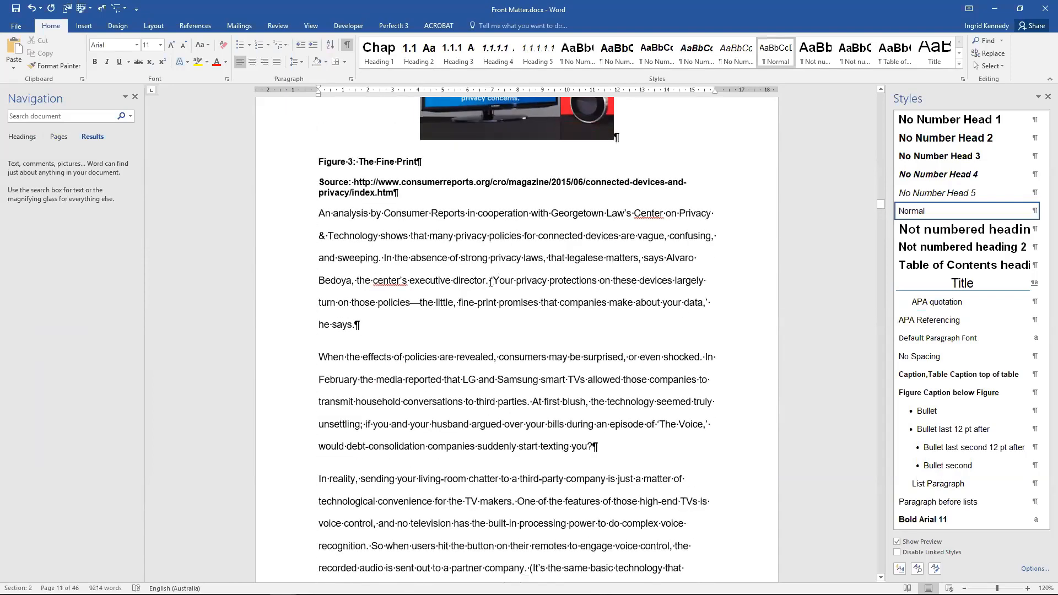
{"action": "left_click", "coordinate": [491, 282]}
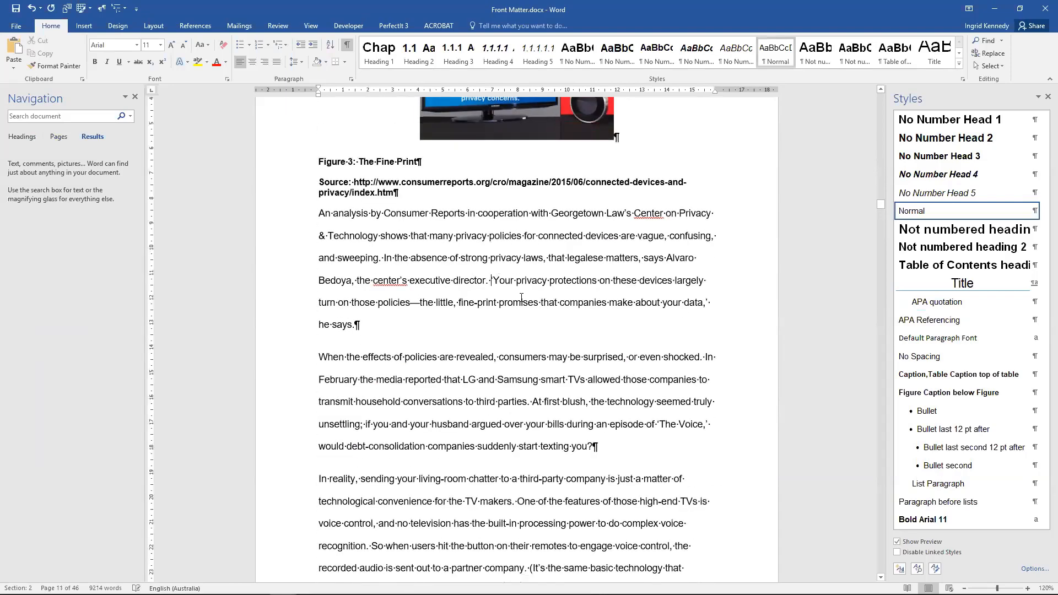
{"action": "left_click", "coordinate": [653, 281]}
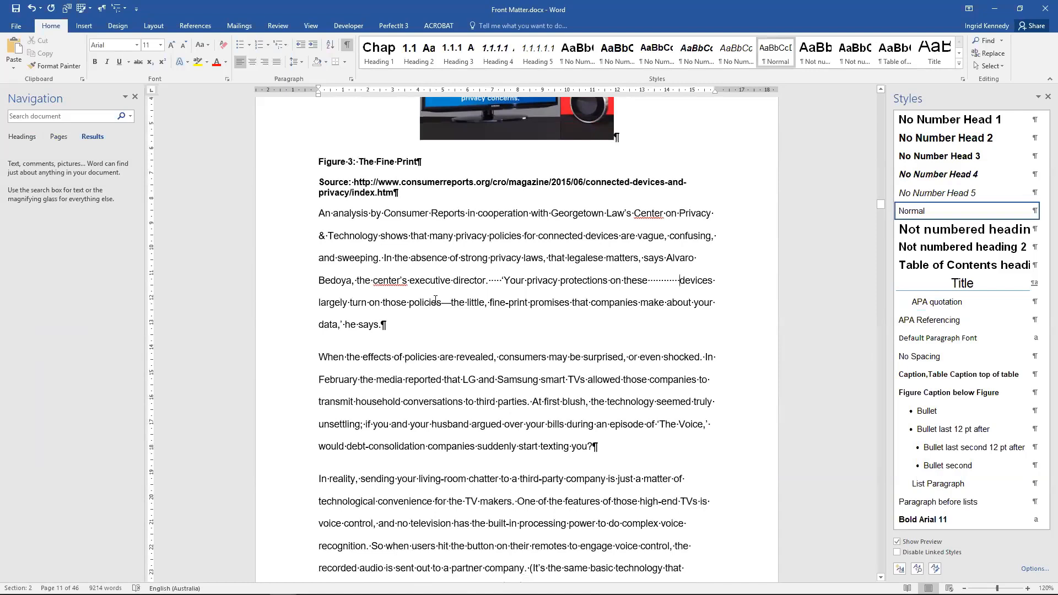
Search the document for double spaces and replace all of them with a single space.
{"action": "left_click", "coordinate": [51, 116]}
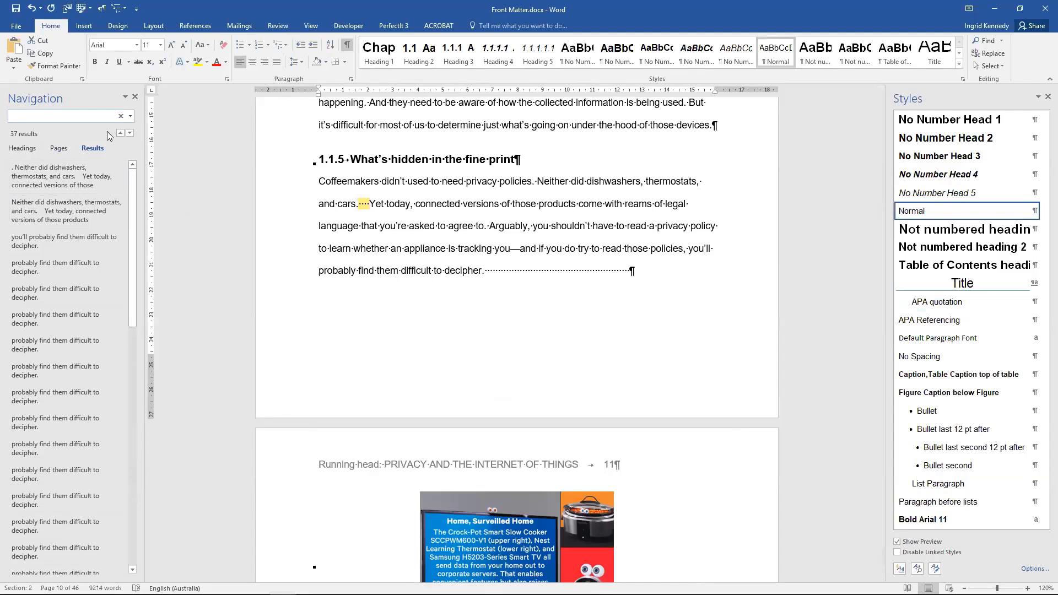
{"action": "left_click", "coordinate": [131, 117]}
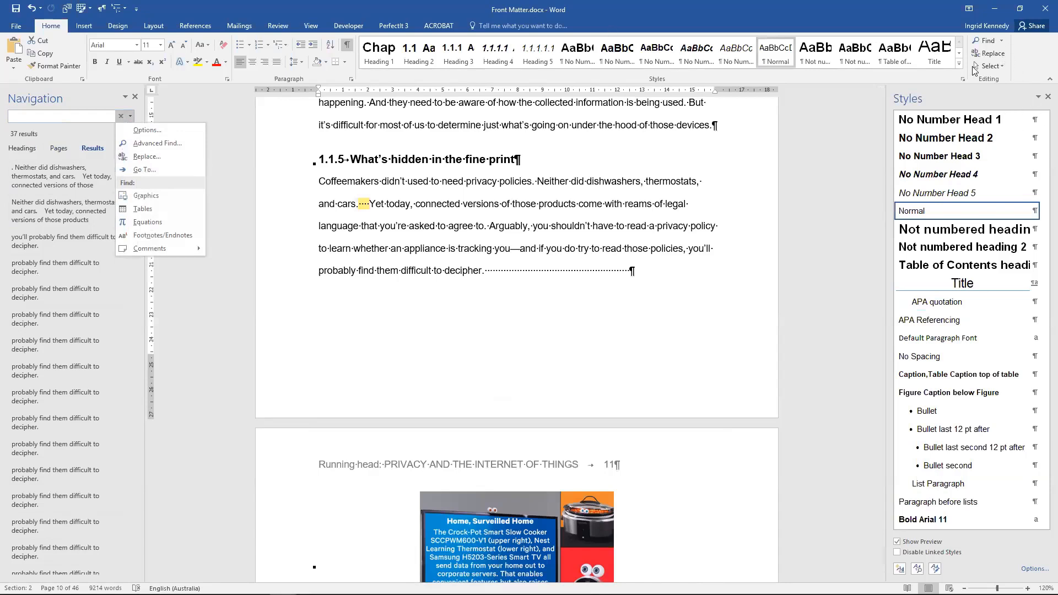
{"action": "left_click", "coordinate": [147, 157]}
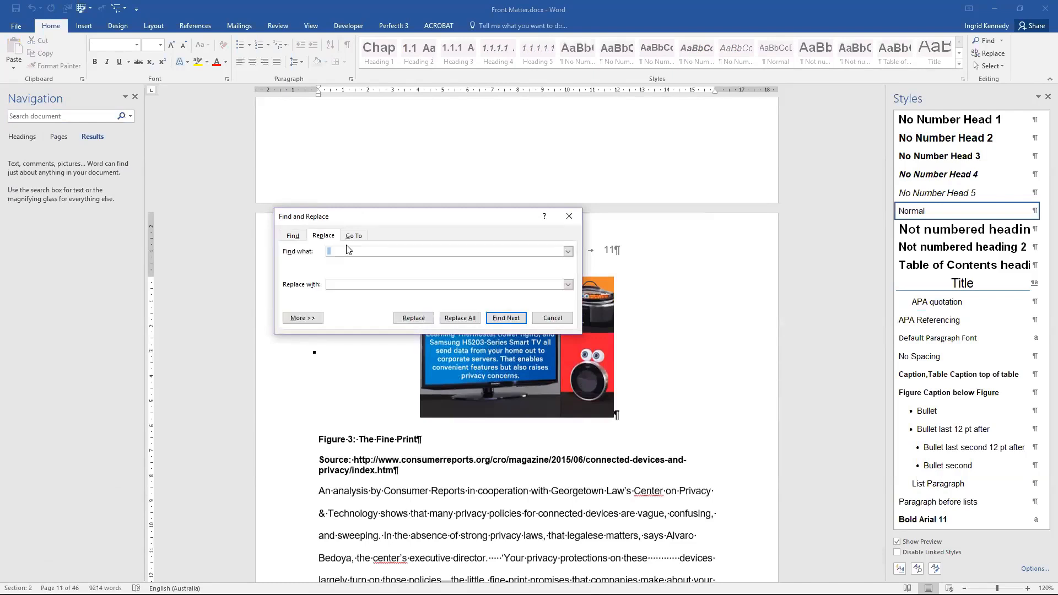
{"action": "left_click", "coordinate": [342, 286]}
{"action": "left_click", "coordinate": [333, 285]}
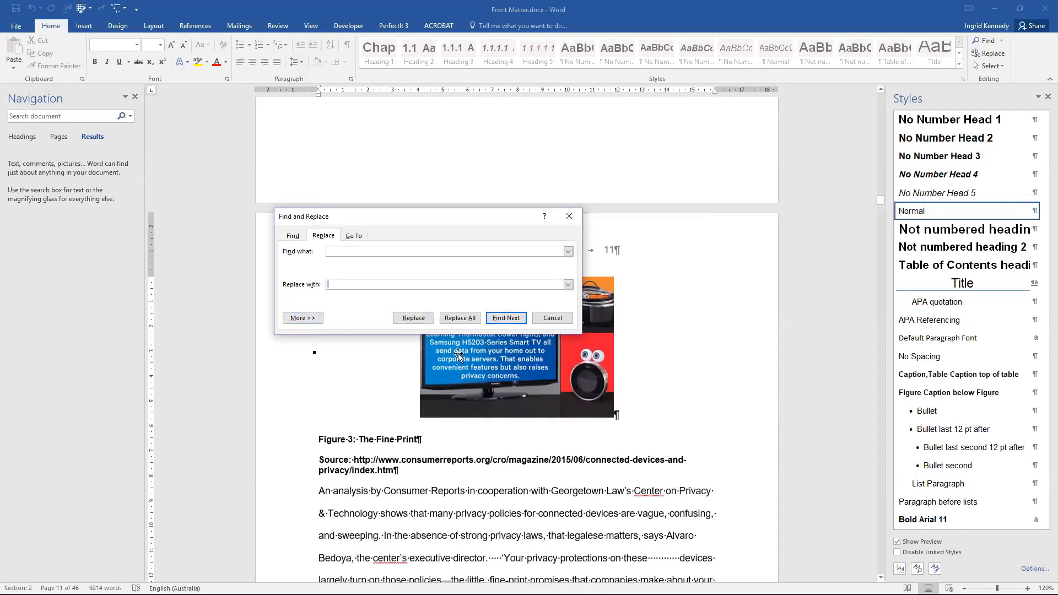
{"action": "left_click", "coordinate": [460, 319]}
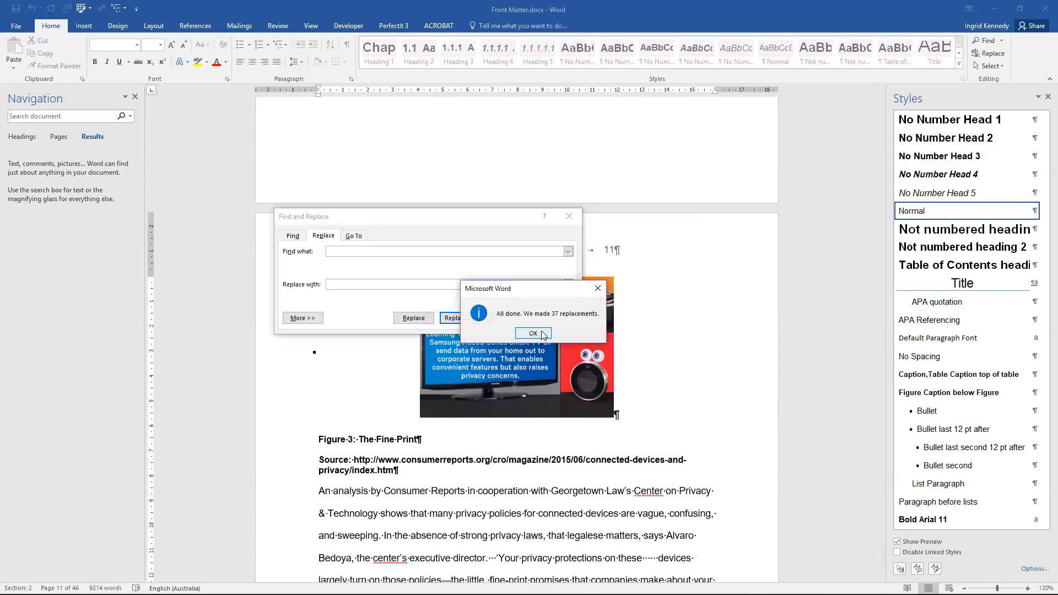
{"action": "left_click", "coordinate": [533, 333]}
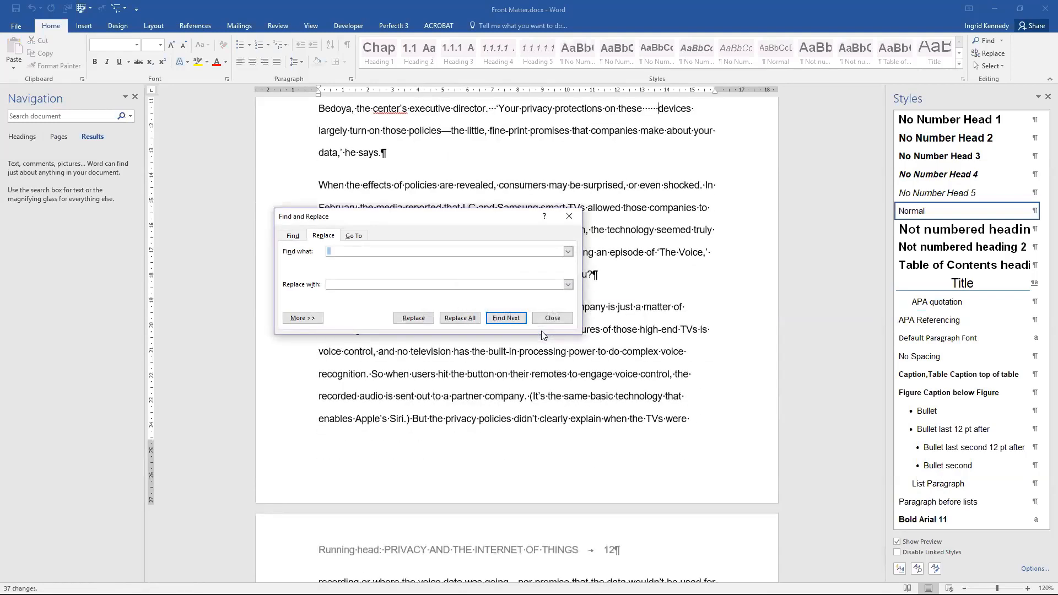
Repeat the double-space replacement until none are left to replace, and check the text from page 11 back to page 9.
{"action": "left_click", "coordinate": [454, 320]}
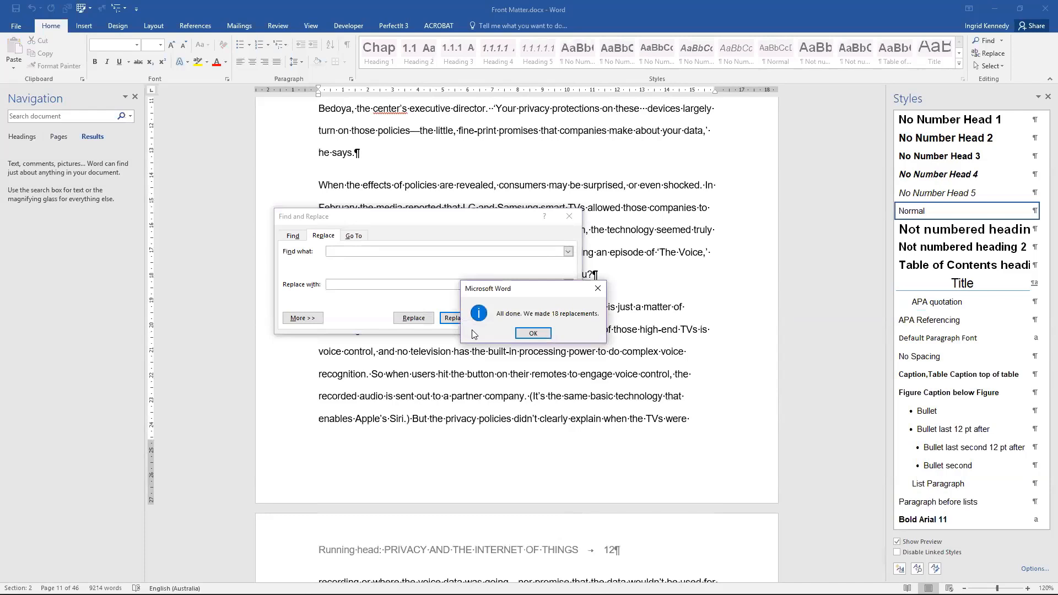
{"action": "left_click", "coordinate": [533, 333]}
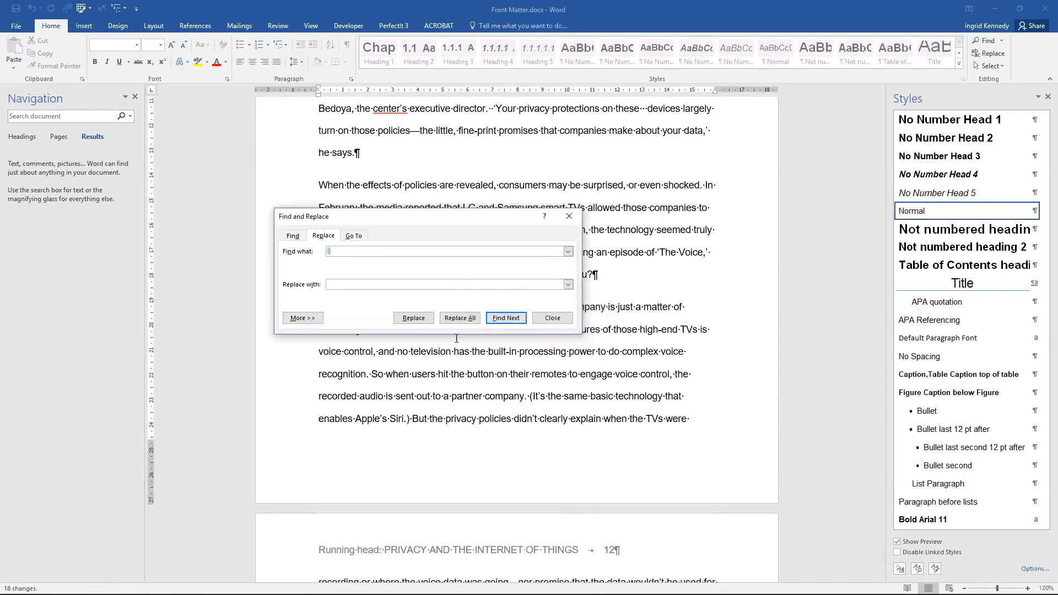
{"action": "left_click", "coordinate": [460, 318]}
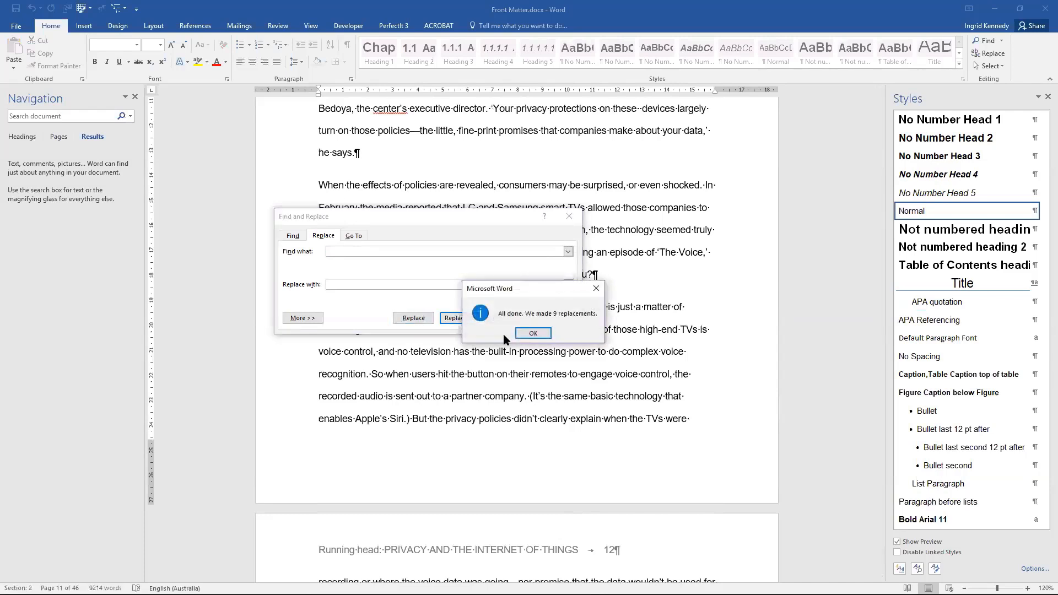
{"action": "left_click", "coordinate": [533, 333]}
{"action": "left_click", "coordinate": [463, 320]}
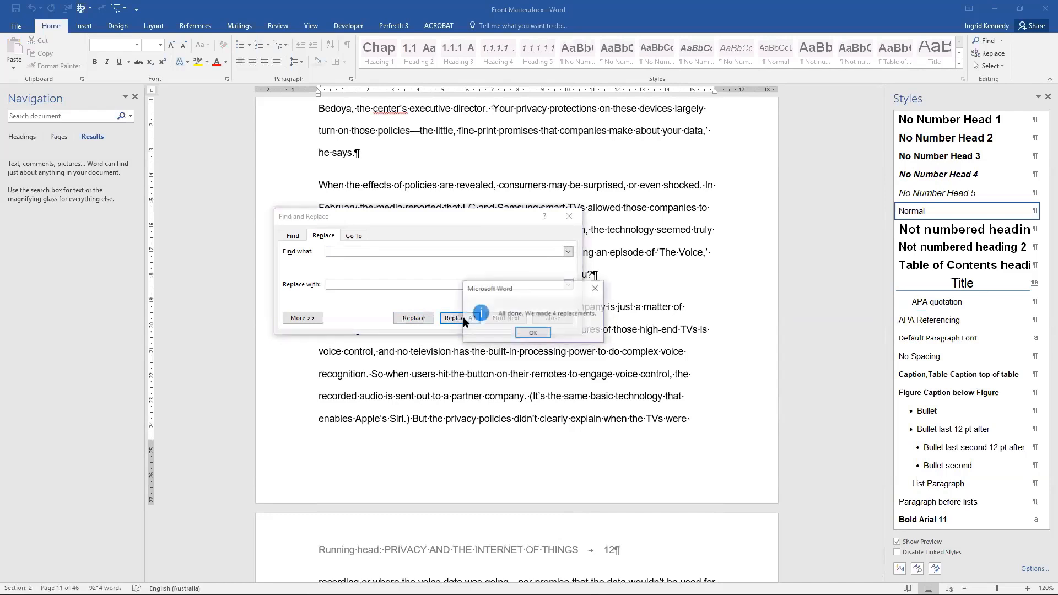
{"action": "left_click", "coordinate": [533, 333]}
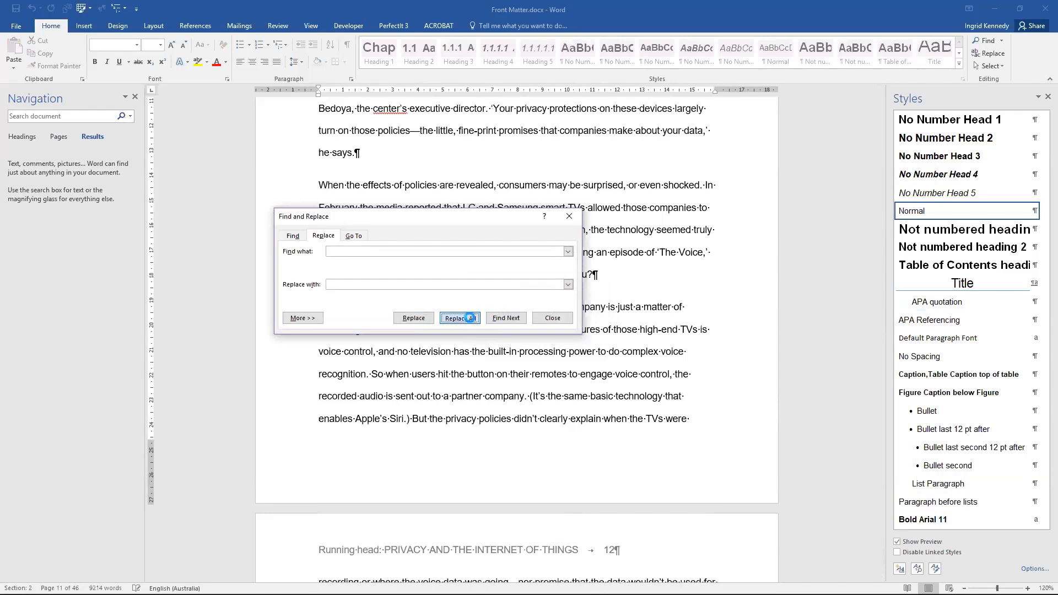
{"action": "left_click", "coordinate": [470, 318]}
{"action": "left_click", "coordinate": [533, 333]}
{"action": "left_click", "coordinate": [463, 320]}
{"action": "left_click", "coordinate": [533, 333]}
{"action": "left_click", "coordinate": [469, 319]}
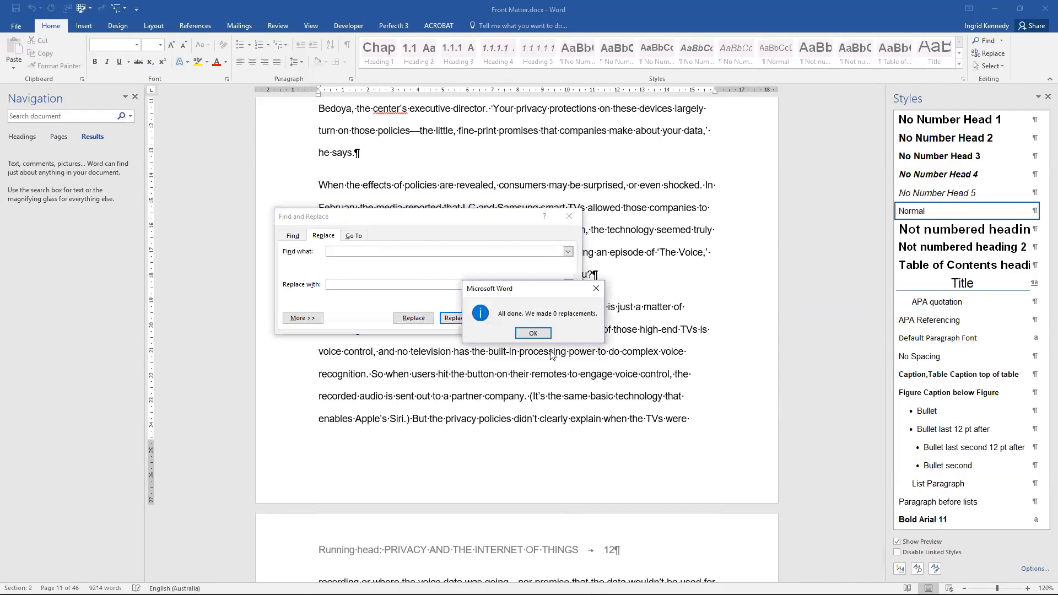
{"action": "left_click", "coordinate": [536, 334]}
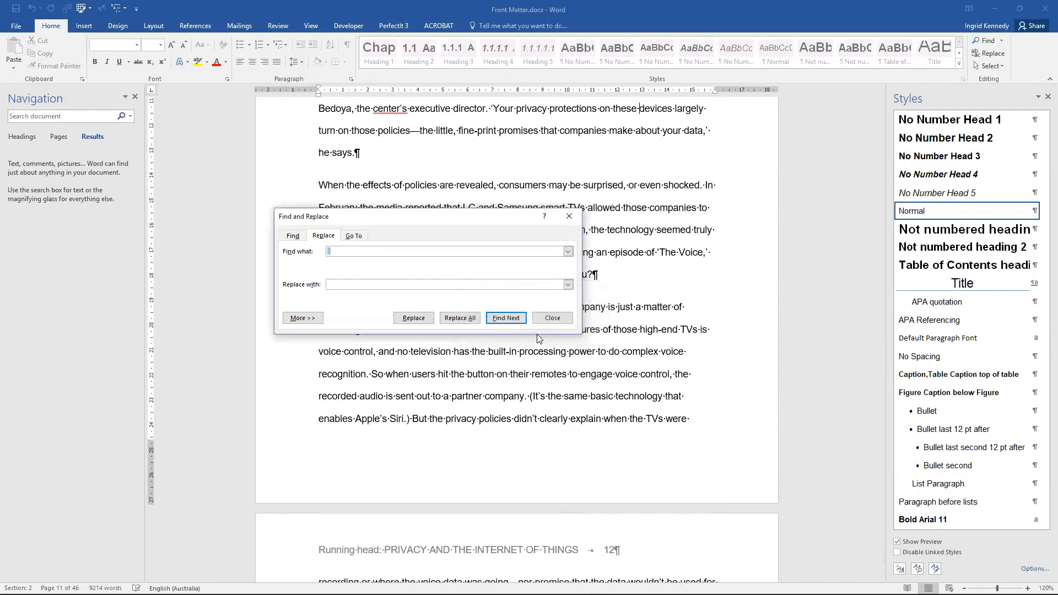
{"action": "left_click", "coordinate": [552, 319]}
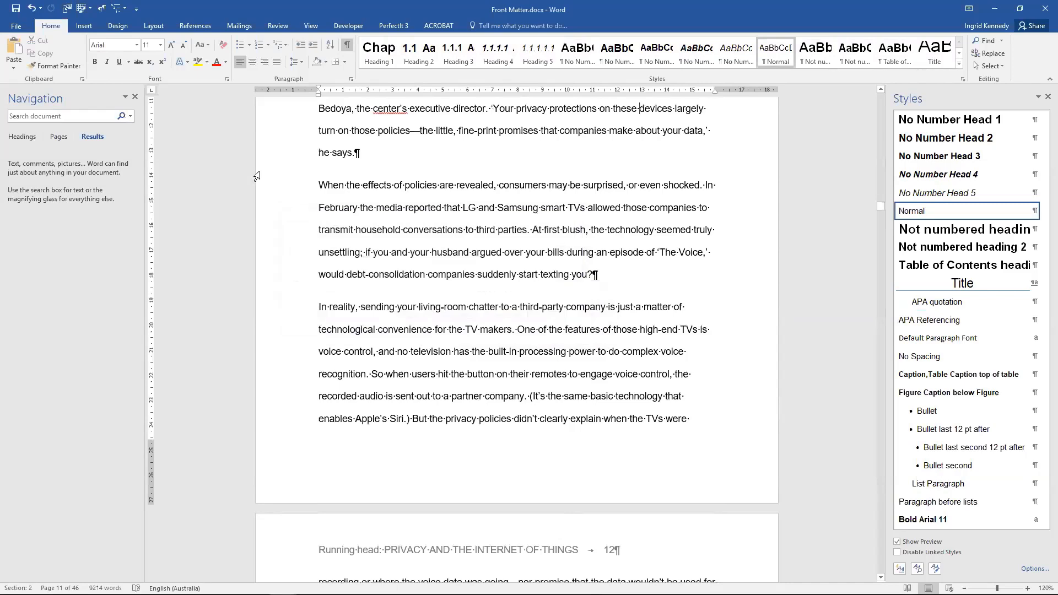
{"action": "scroll", "coordinate": [411, 225], "scroll_direction": "up", "scroll_amount": 12}
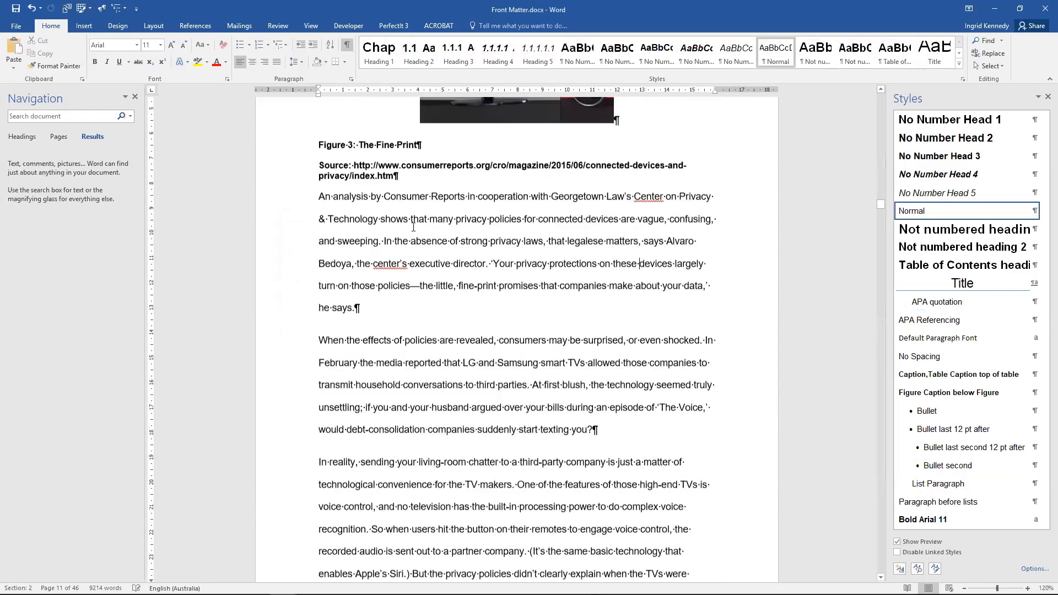
{"action": "scroll", "coordinate": [413, 227], "scroll_direction": "up", "scroll_amount": 2}
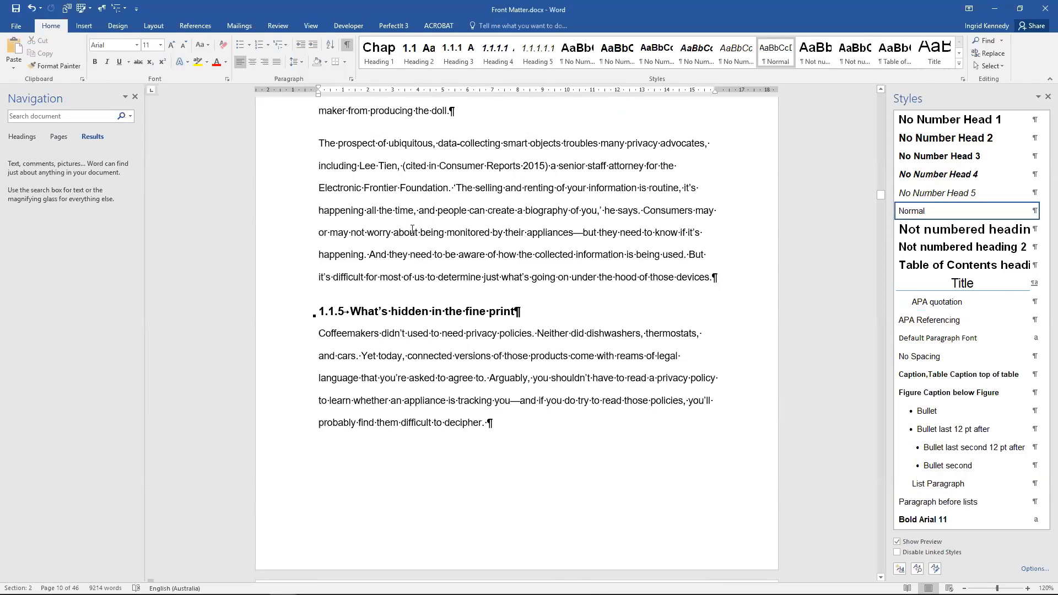
{"action": "scroll", "coordinate": [412, 231], "scroll_direction": "up", "scroll_amount": 9}
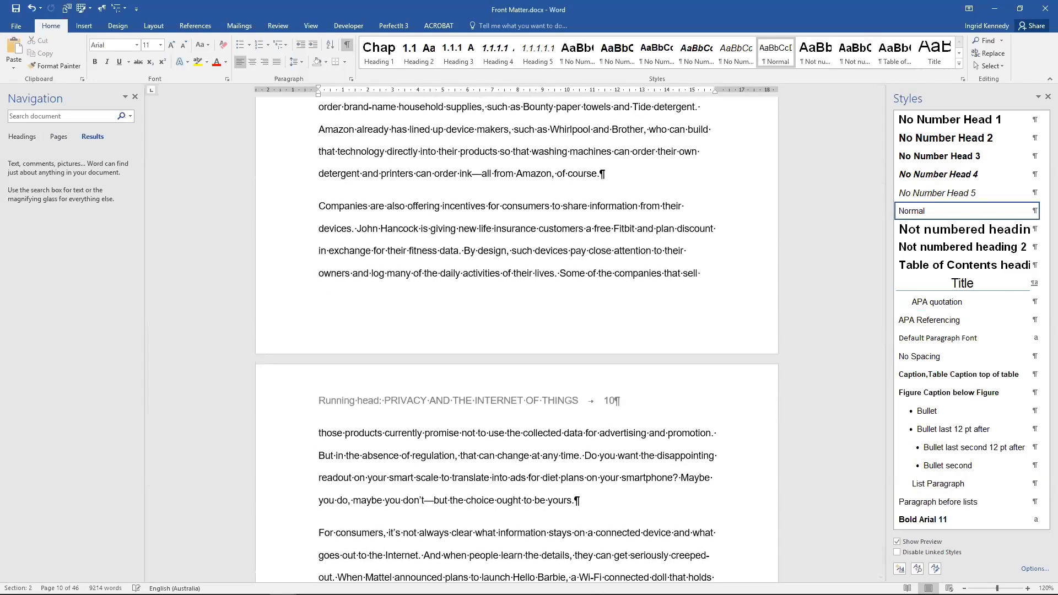
Look through the document search options for finding graphics, tables, equations, footnotes and endnotes, and comments.
{"action": "left_click", "coordinate": [125, 97]}
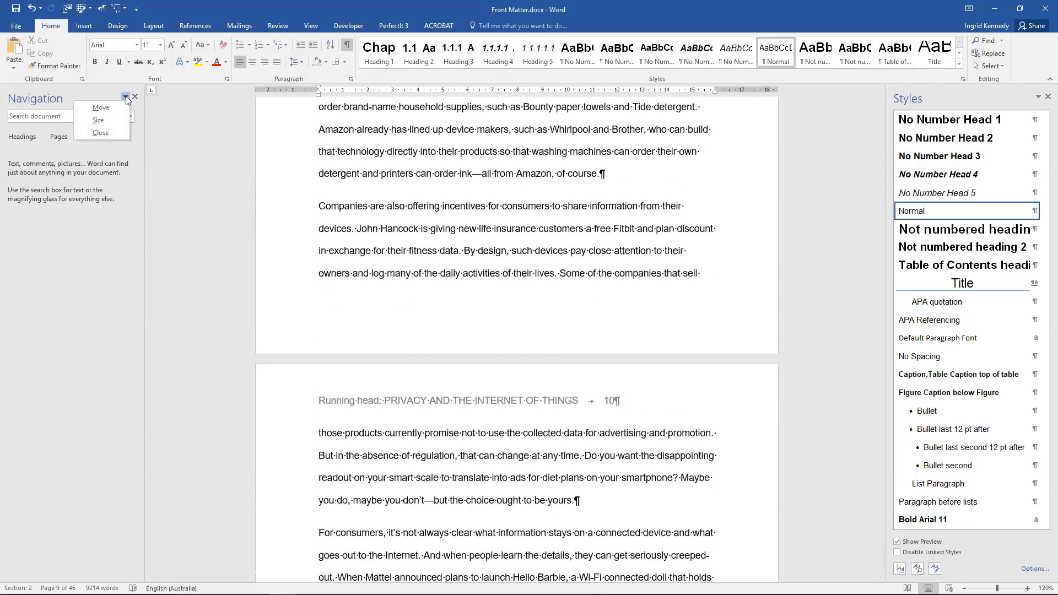
{"action": "left_click", "coordinate": [125, 97]}
{"action": "left_click", "coordinate": [130, 116]}
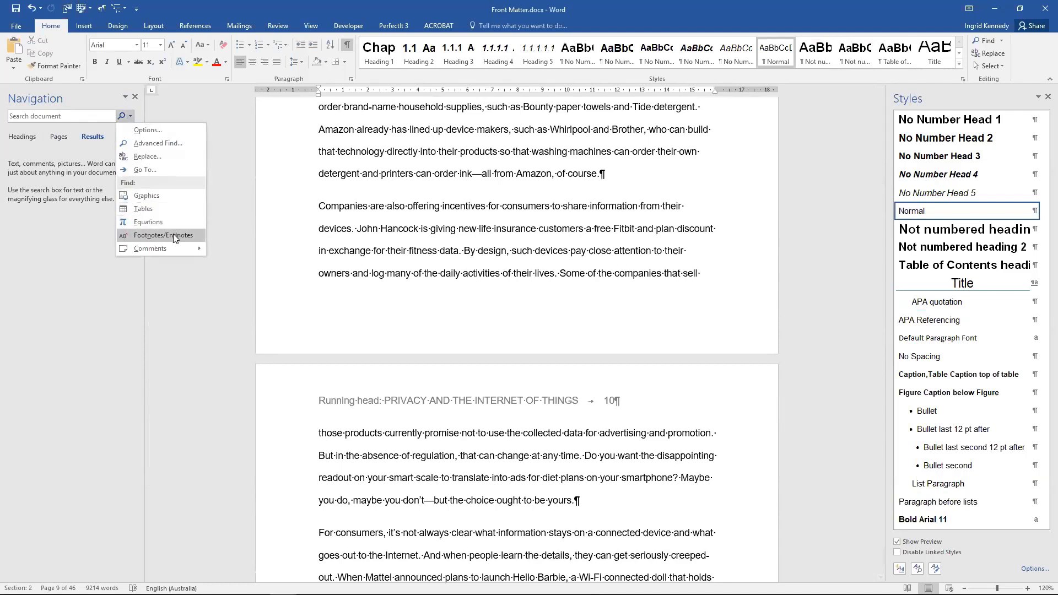
{"action": "mouse_move", "coordinate": [172, 249]}
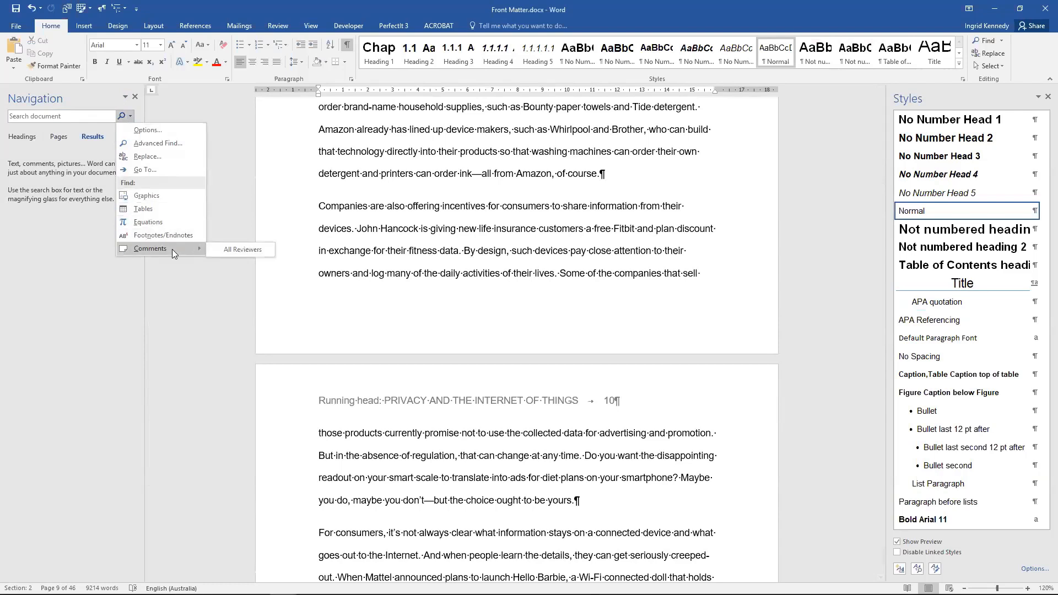
Open Go To and look through the kinds of targets it offers, from Page to Heading and back.
{"action": "left_click", "coordinate": [170, 172]}
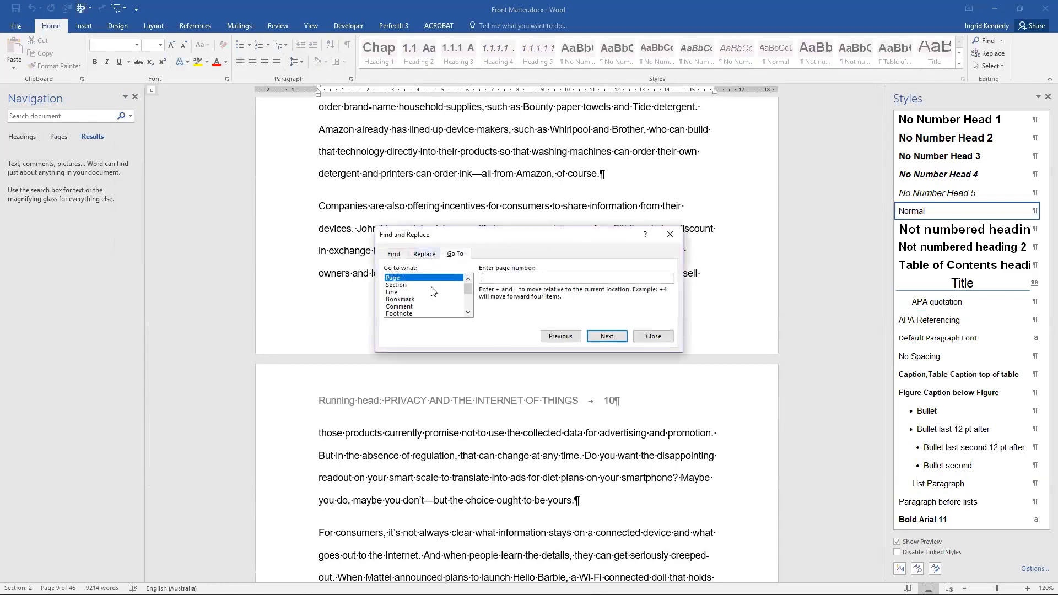
{"action": "left_click", "coordinate": [468, 314]}
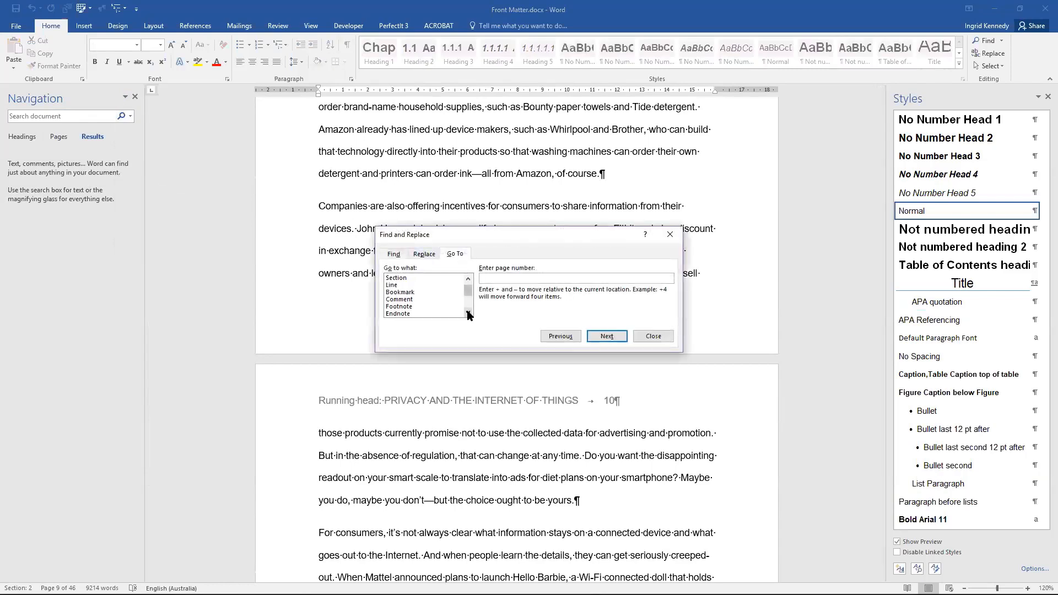
{"action": "left_click", "coordinate": [468, 315]}
{"action": "left_click", "coordinate": [468, 314]}
{"action": "left_click", "coordinate": [468, 314]}
{"action": "left_click", "coordinate": [468, 314]}
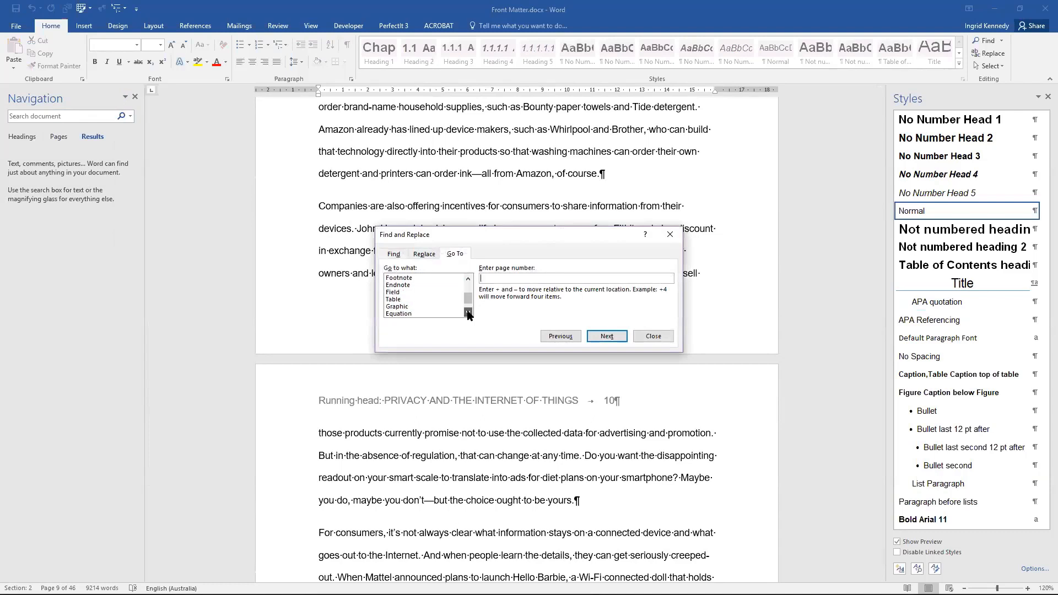
{"action": "left_click", "coordinate": [468, 314]}
{"action": "left_click", "coordinate": [468, 315]}
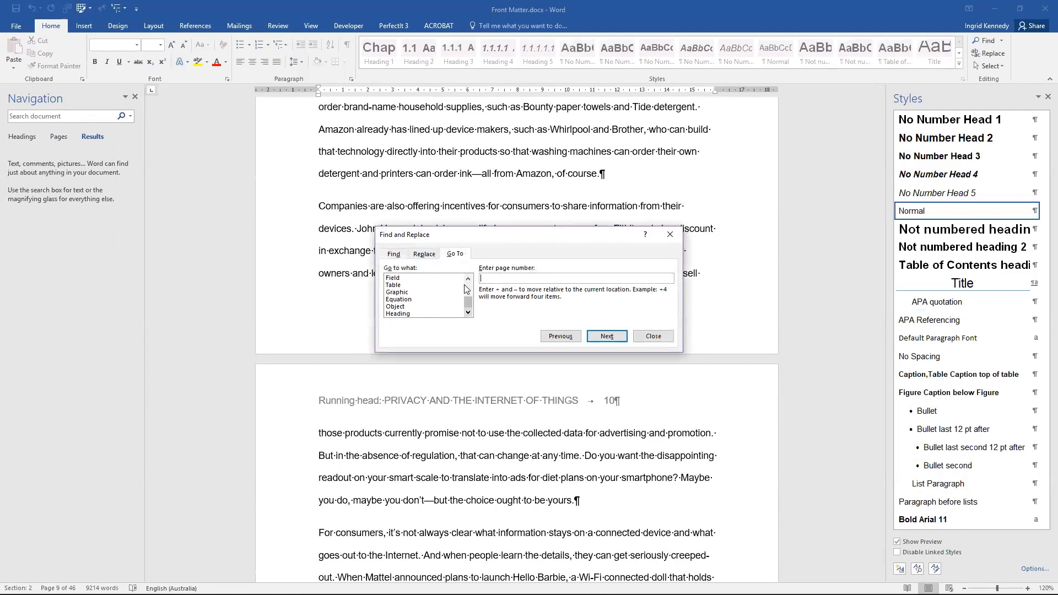
{"action": "scroll", "coordinate": [467, 287], "scroll_direction": "up", "scroll_amount": 3}
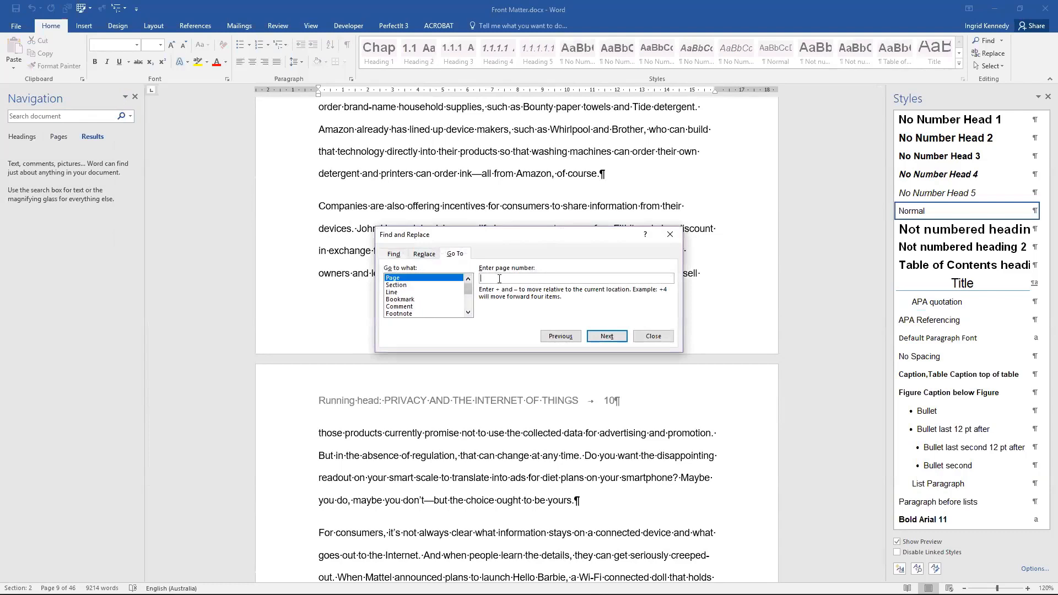
Go to page 28 of the document and look at the start of Chapter 3.
{"action": "type", "text": "28"}
{"action": "left_click", "coordinate": [613, 342]}
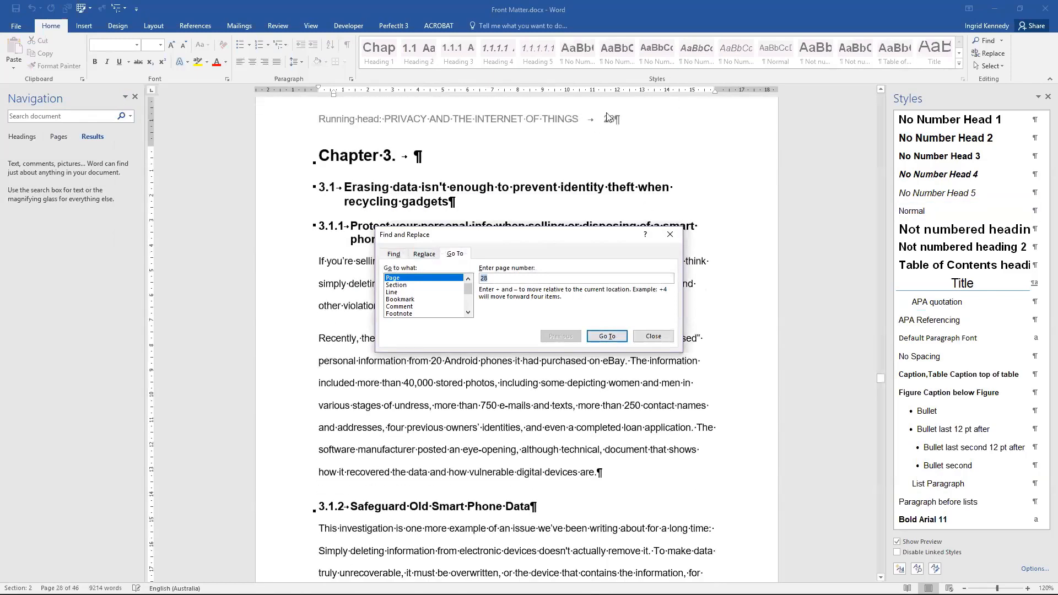
{"action": "left_click", "coordinate": [655, 337]}
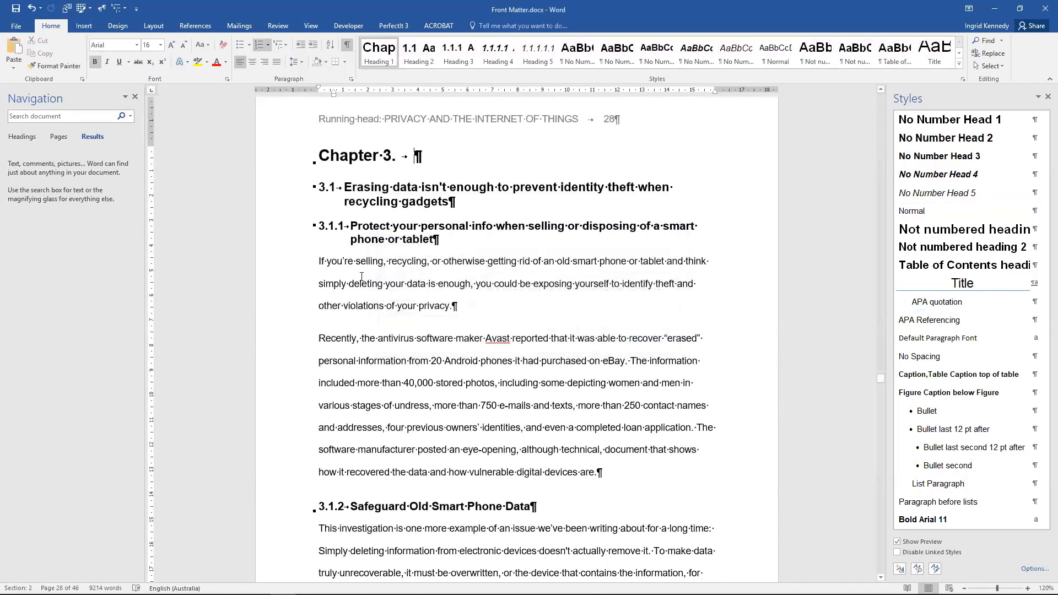
{"action": "left_click", "coordinate": [421, 282]}
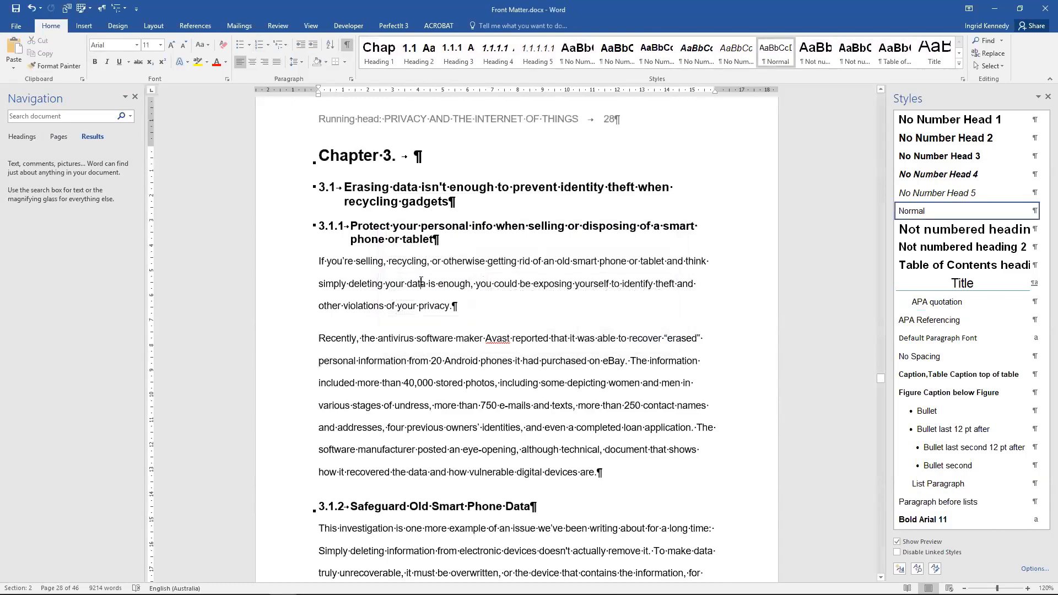
{"action": "scroll", "coordinate": [421, 282], "scroll_direction": "up", "scroll_amount": 3}
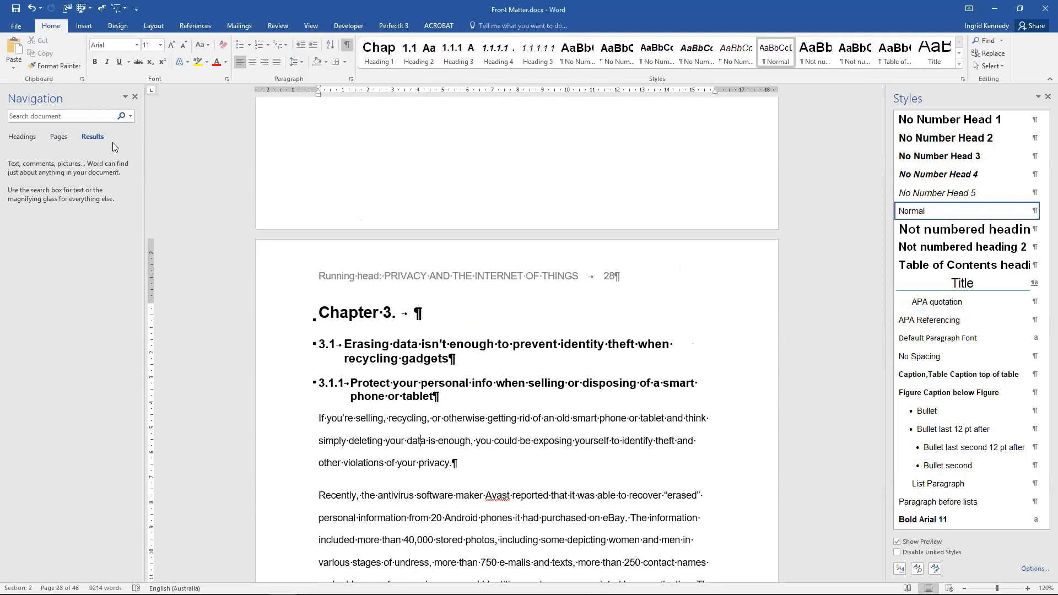
Jump to the Executive summary through the document's headings, and return to the title page.
{"action": "left_click", "coordinate": [29, 139]}
{"action": "left_click", "coordinate": [84, 162]}
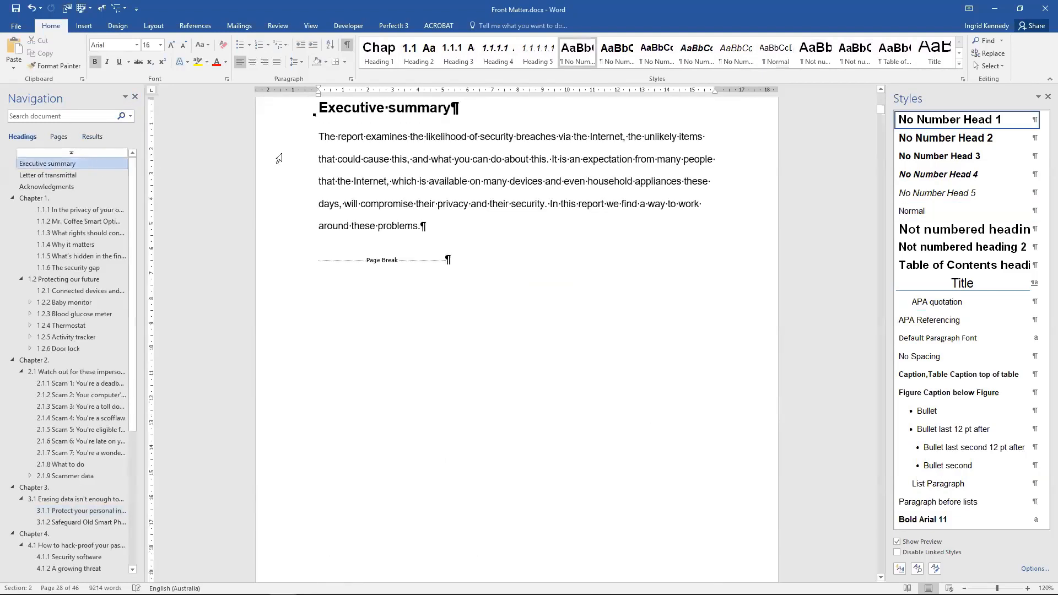
{"action": "scroll", "coordinate": [298, 159], "scroll_direction": "up", "scroll_amount": 10}
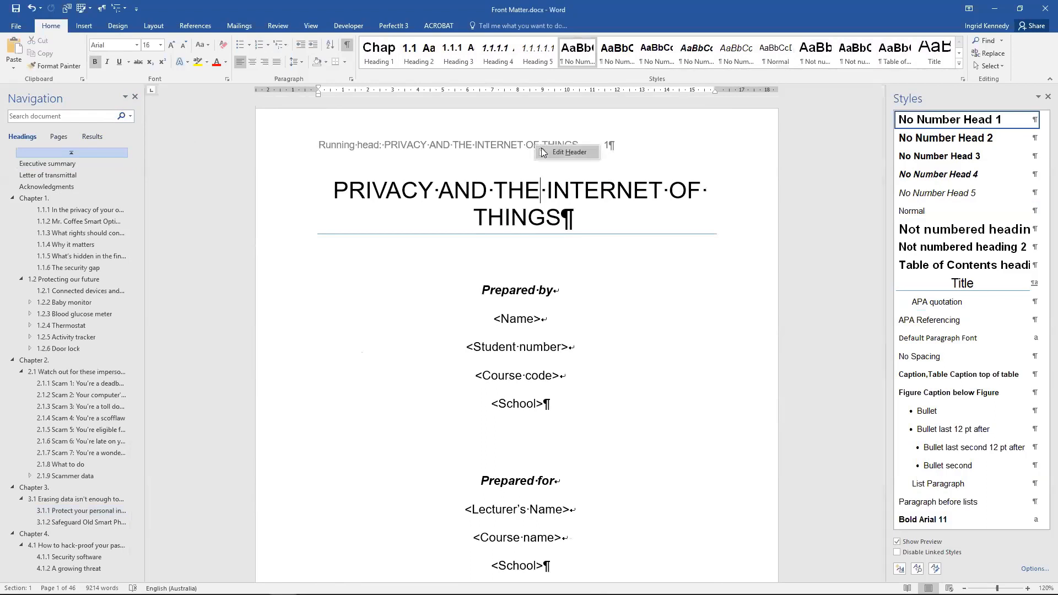
Open the title page header and check the word and character counts of "PRIVACY AND THE INTERNET OF THINGS" in it.
{"action": "double_click", "coordinate": [565, 155]}
{"action": "left_click", "coordinate": [360, 146]}
{"action": "key", "text": "Delete"}
{"action": "type", "text": "H"}
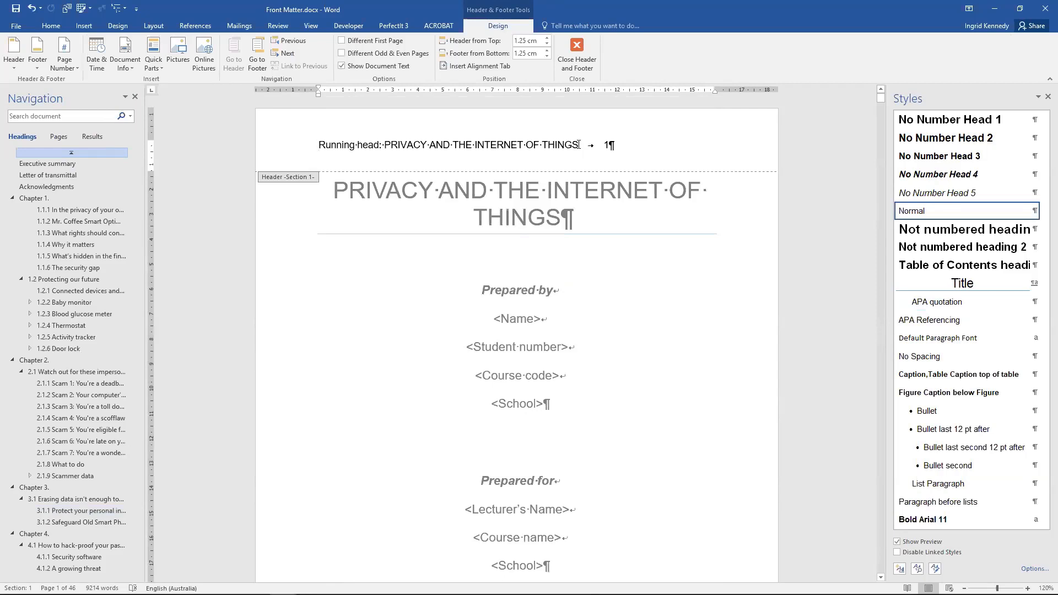
{"action": "left_click_drag", "start_coordinate": [568, 147], "coordinate": [400, 150]}
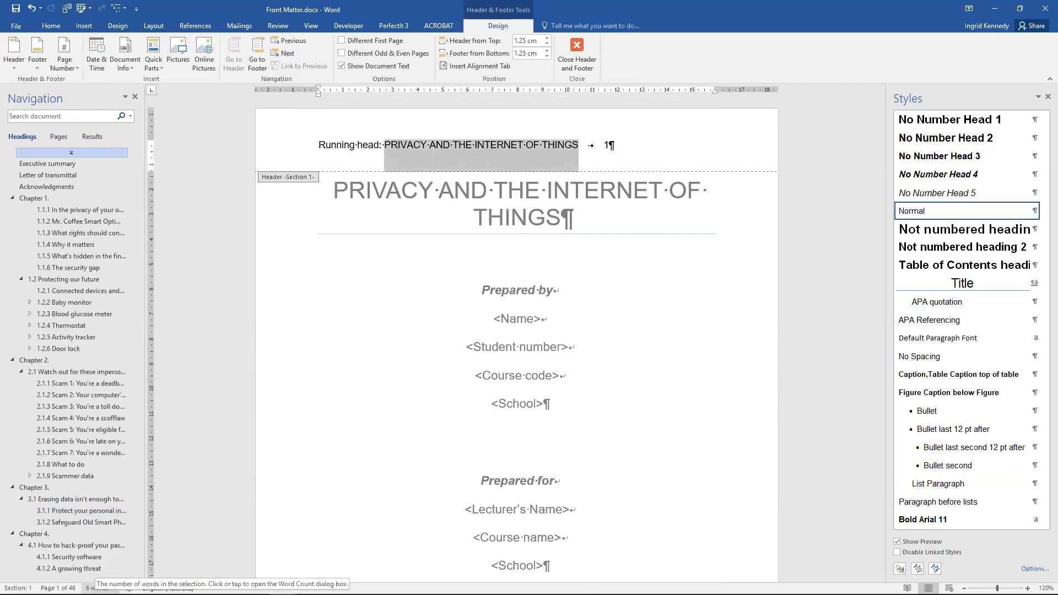
{"action": "left_click", "coordinate": [97, 588]}
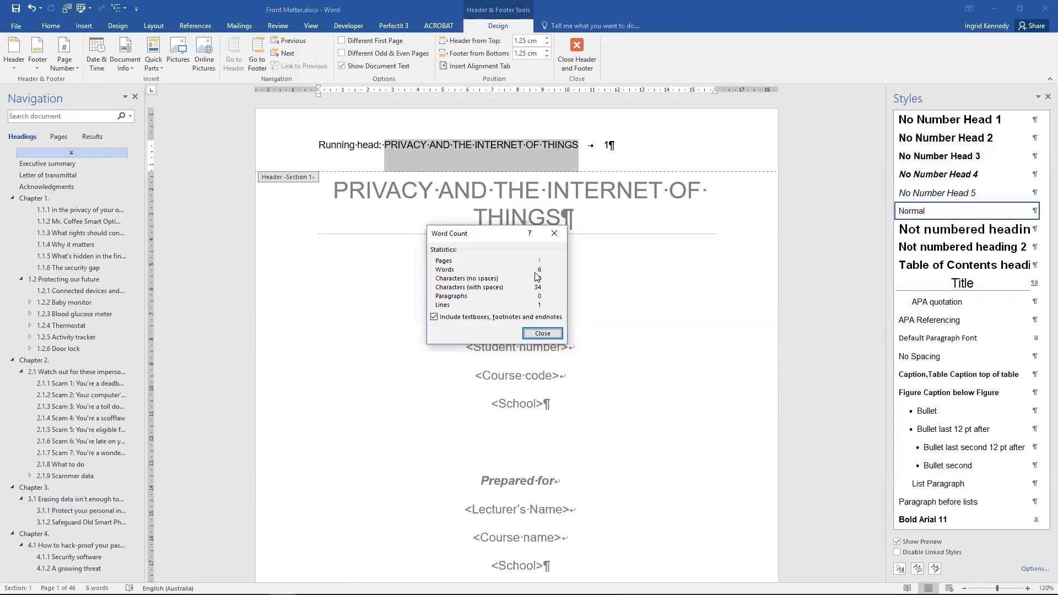
{"action": "left_click", "coordinate": [546, 334]}
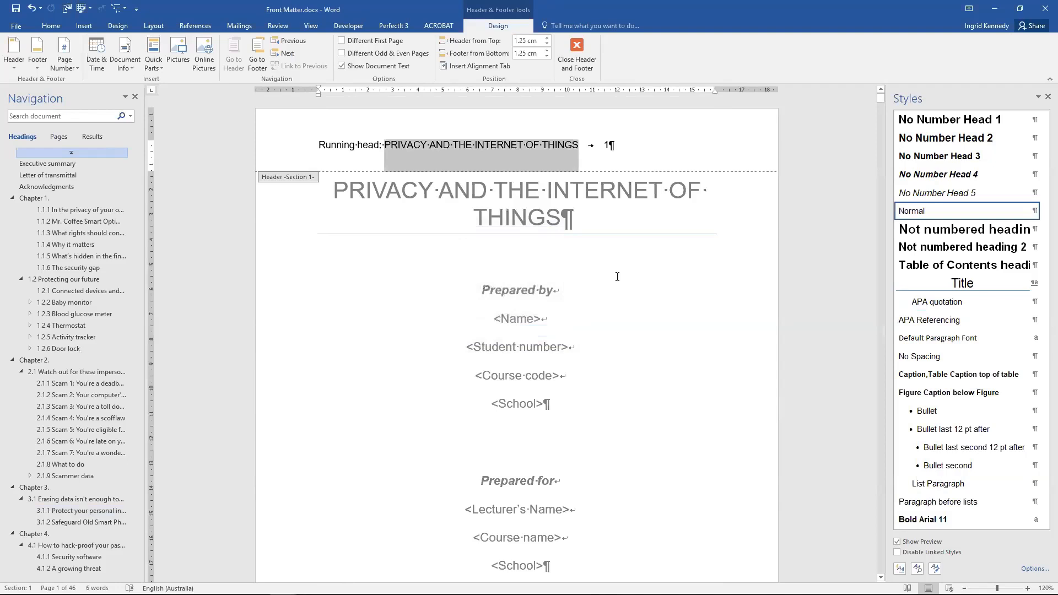
Set a right tab stop at about 15.5 cm in the section 1 header to align its page number near the right margin.
{"action": "left_click", "coordinate": [608, 146]}
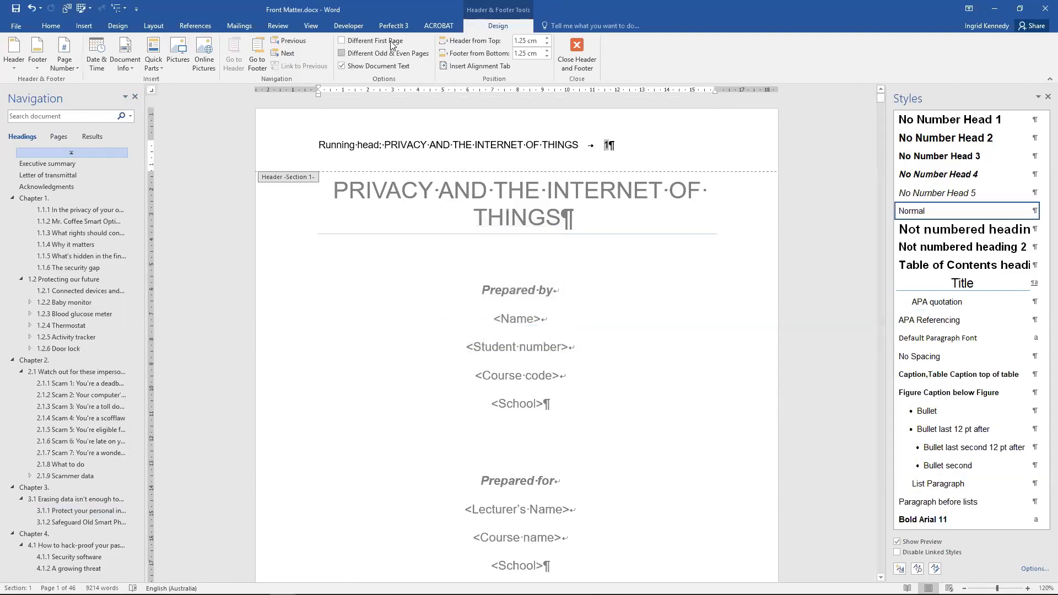
{"action": "left_click", "coordinate": [705, 92]}
{"action": "scroll", "coordinate": [573, 157], "scroll_direction": "down", "scroll_amount": 15}
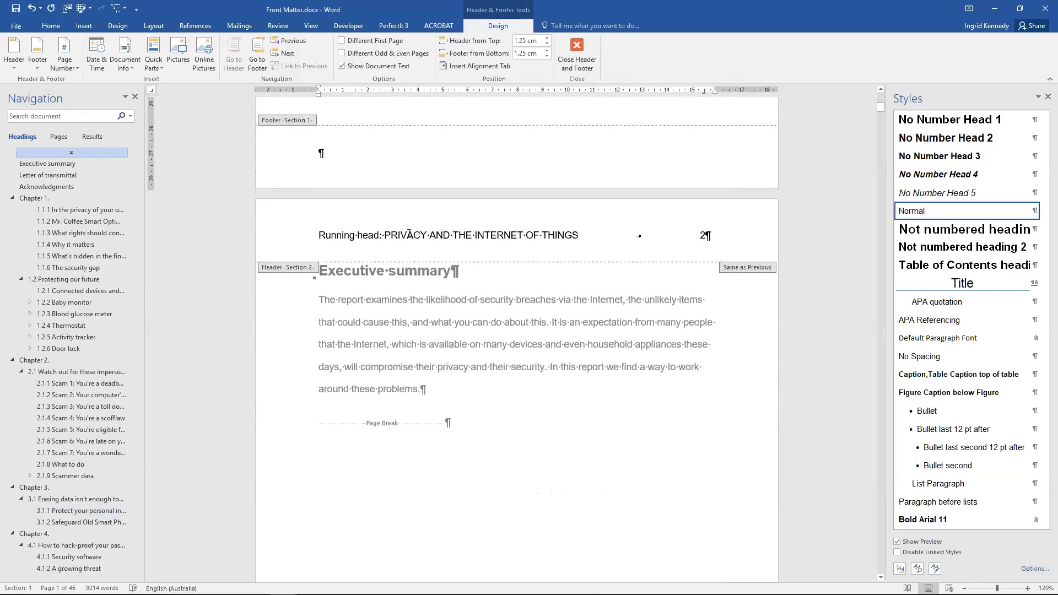
Unlink the section 2 header on the Executive summary page from the header of the previous section.
{"action": "left_click", "coordinate": [367, 234]}
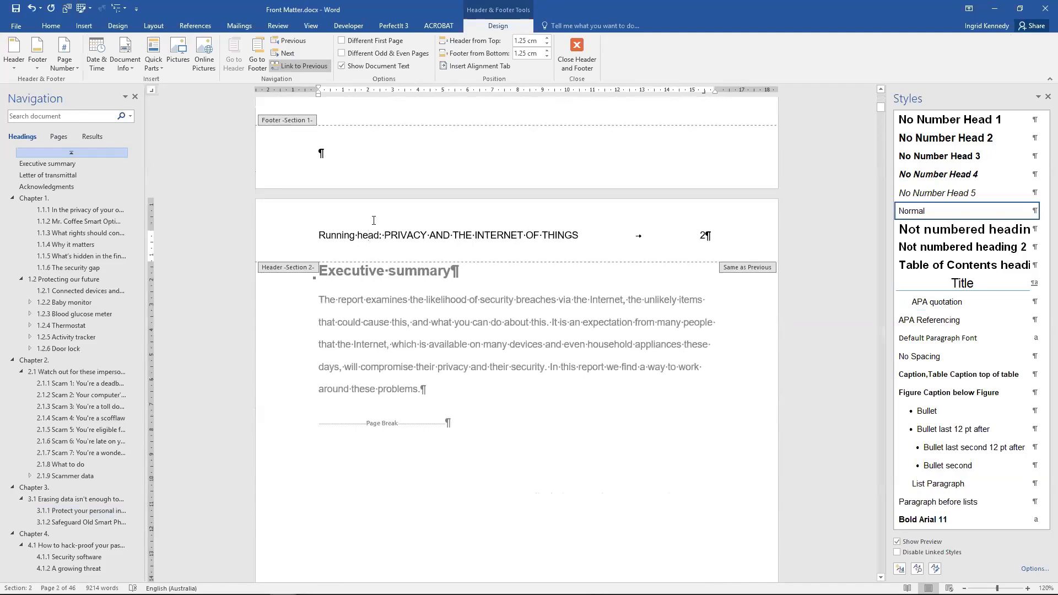
{"action": "scroll", "coordinate": [380, 215], "scroll_direction": "up", "scroll_amount": 4}
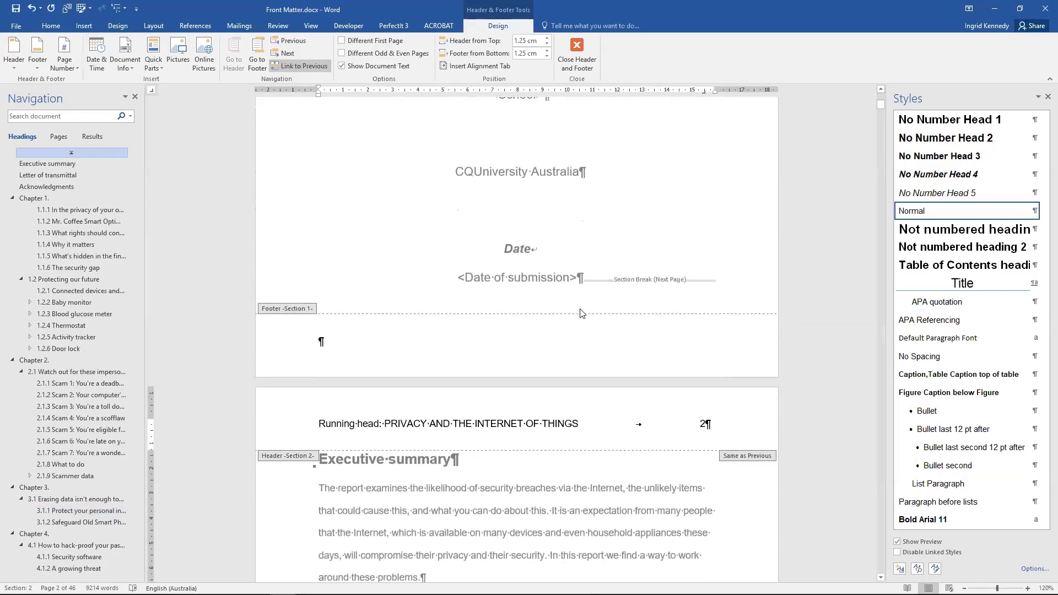
{"action": "scroll", "coordinate": [553, 312], "scroll_direction": "down", "scroll_amount": 4}
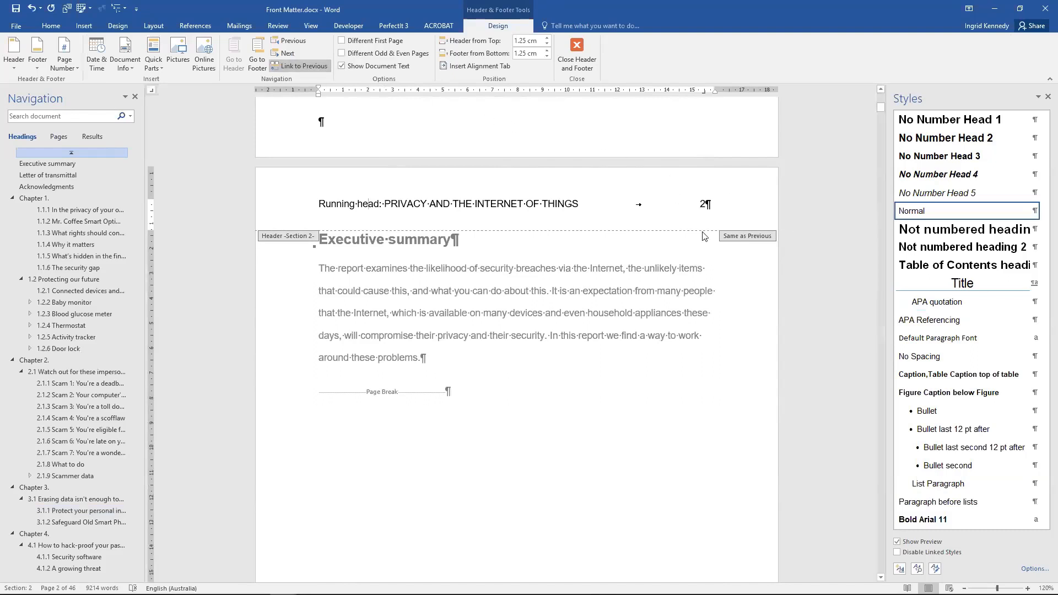
{"action": "left_click", "coordinate": [305, 65]}
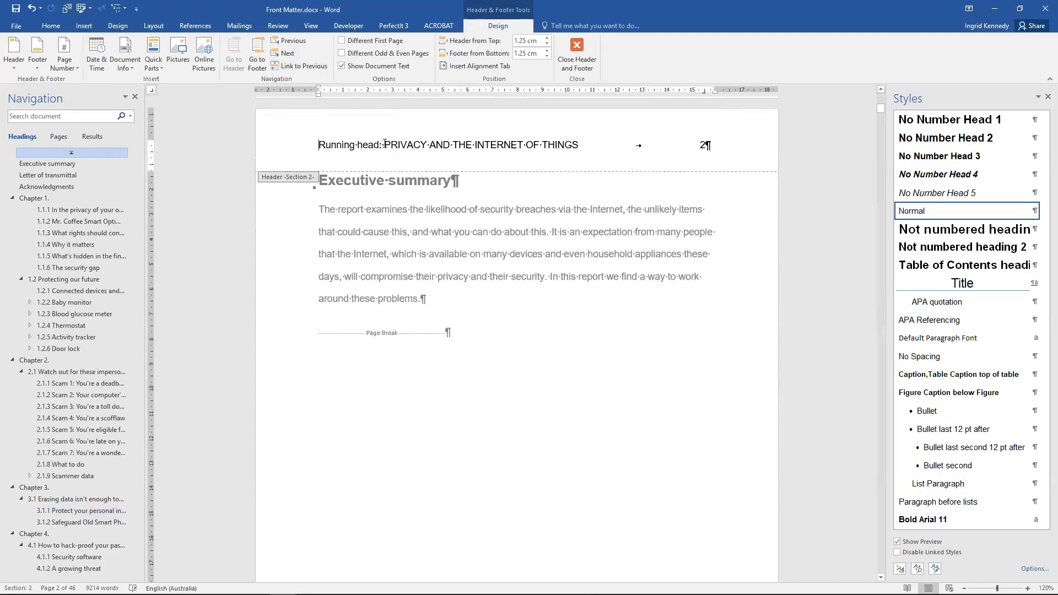
Delete "Running head:" from the section 2 header, compare it with the title page and Letter of transmittal headers, and return to the body text.
{"action": "left_click_drag", "start_coordinate": [384, 145], "coordinate": [315, 142]}
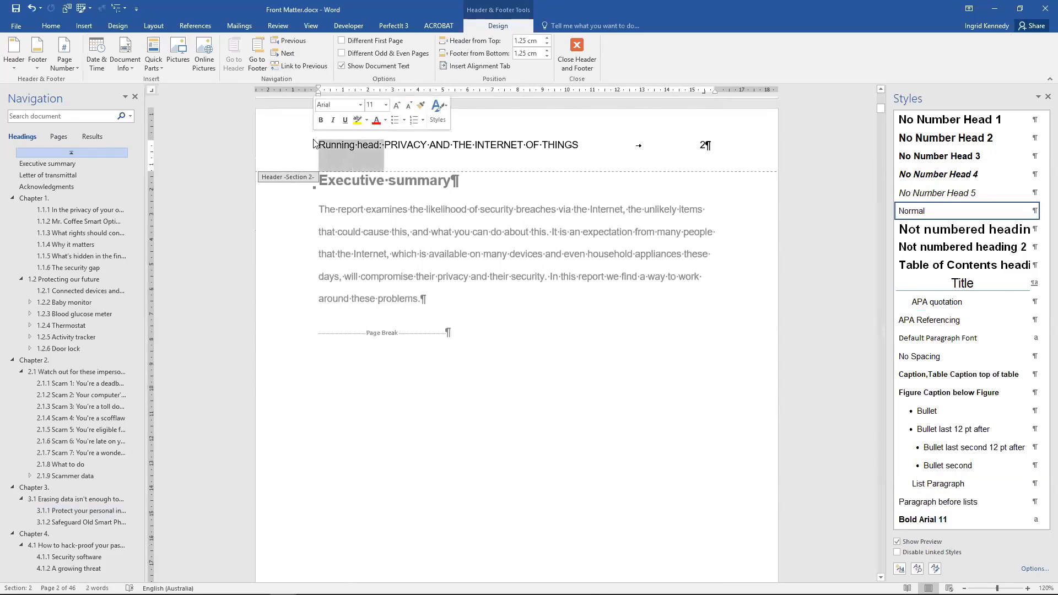
{"action": "key", "text": "Delete"}
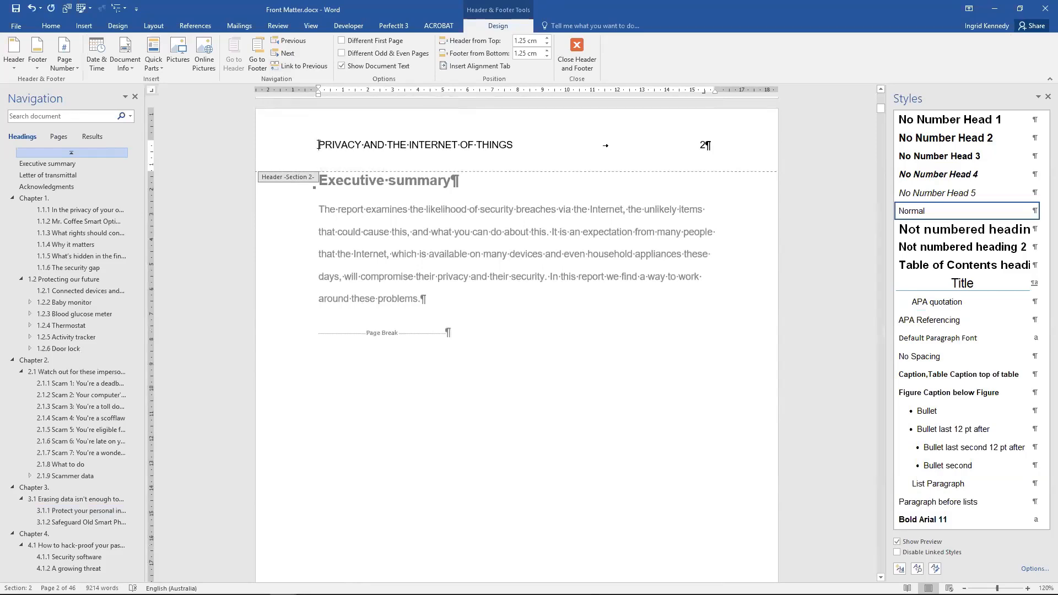
{"action": "scroll", "coordinate": [394, 160], "scroll_direction": "up", "scroll_amount": 10}
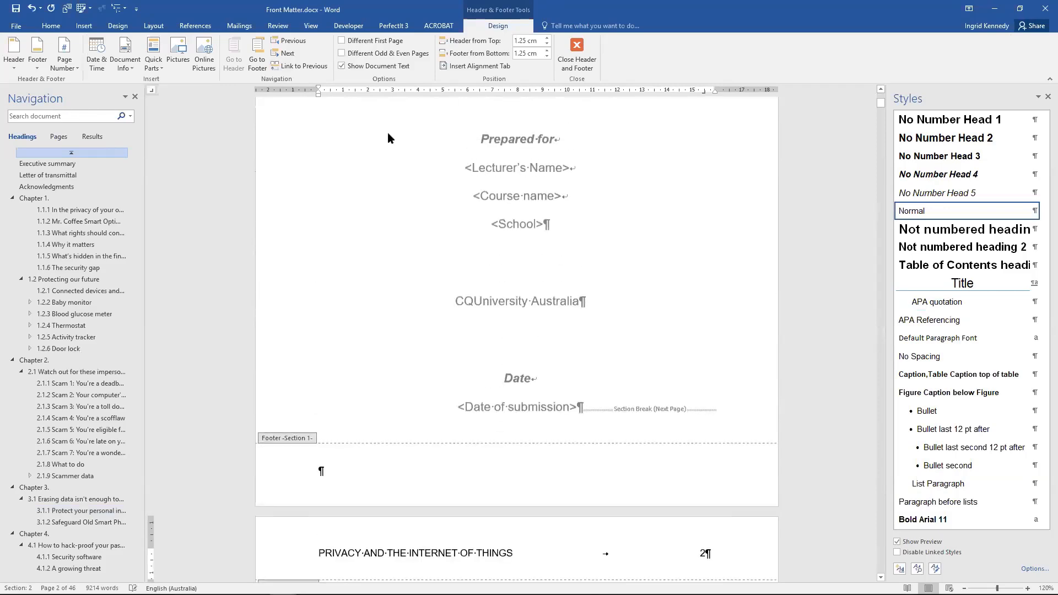
{"action": "left_click", "coordinate": [299, 38]}
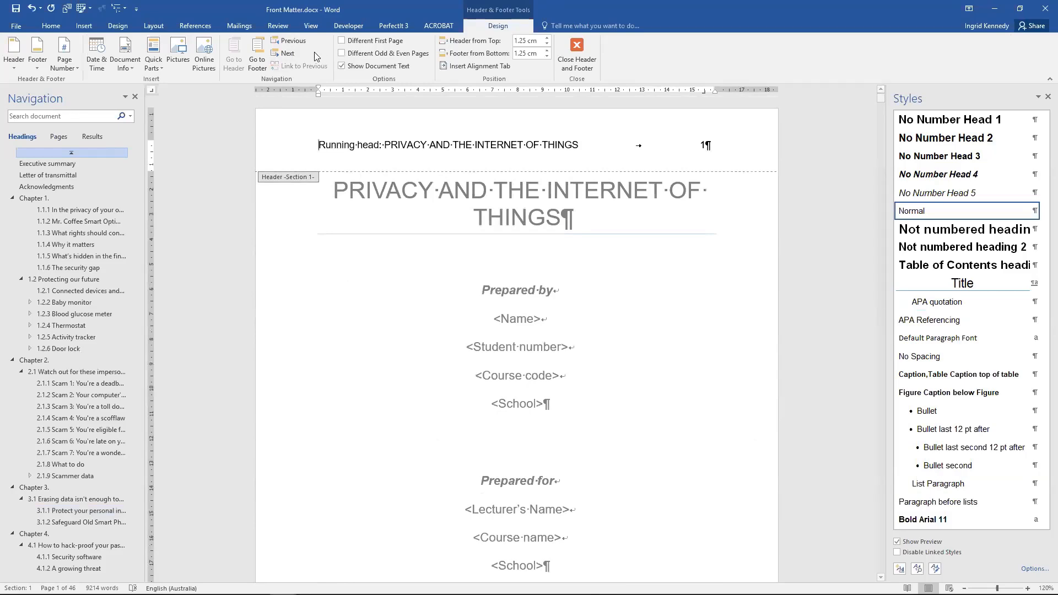
{"action": "left_click", "coordinate": [284, 53]}
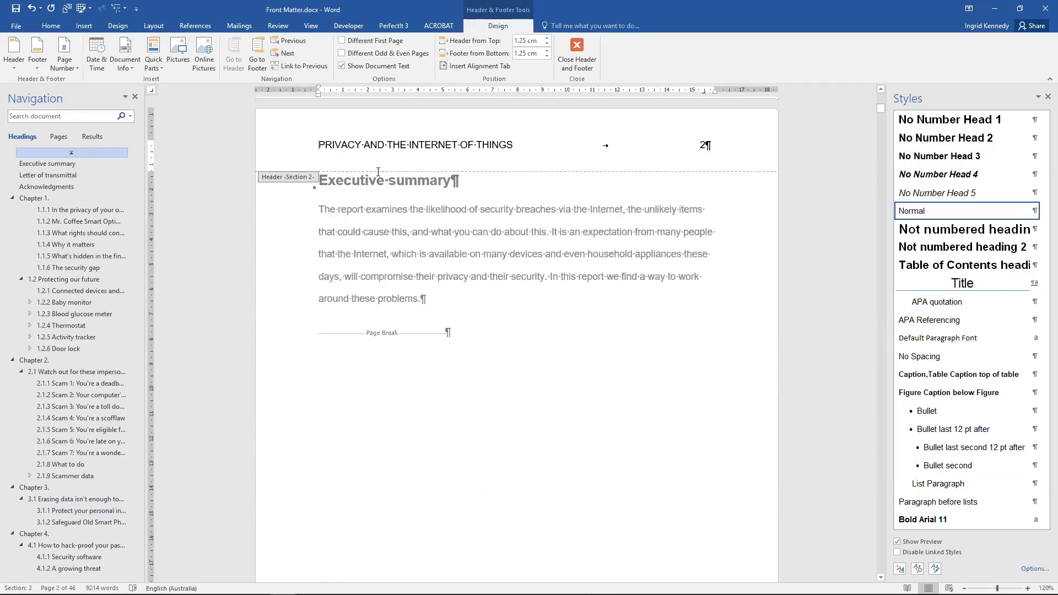
{"action": "scroll", "coordinate": [466, 226], "scroll_direction": "down", "scroll_amount": 10}
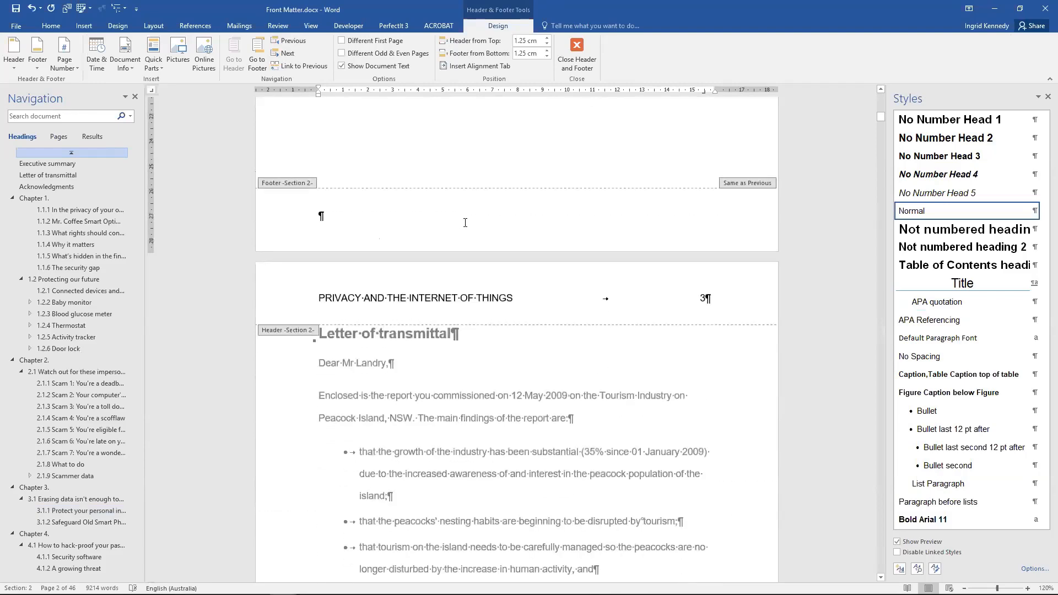
{"action": "scroll", "coordinate": [466, 224], "scroll_direction": "down", "scroll_amount": 5}
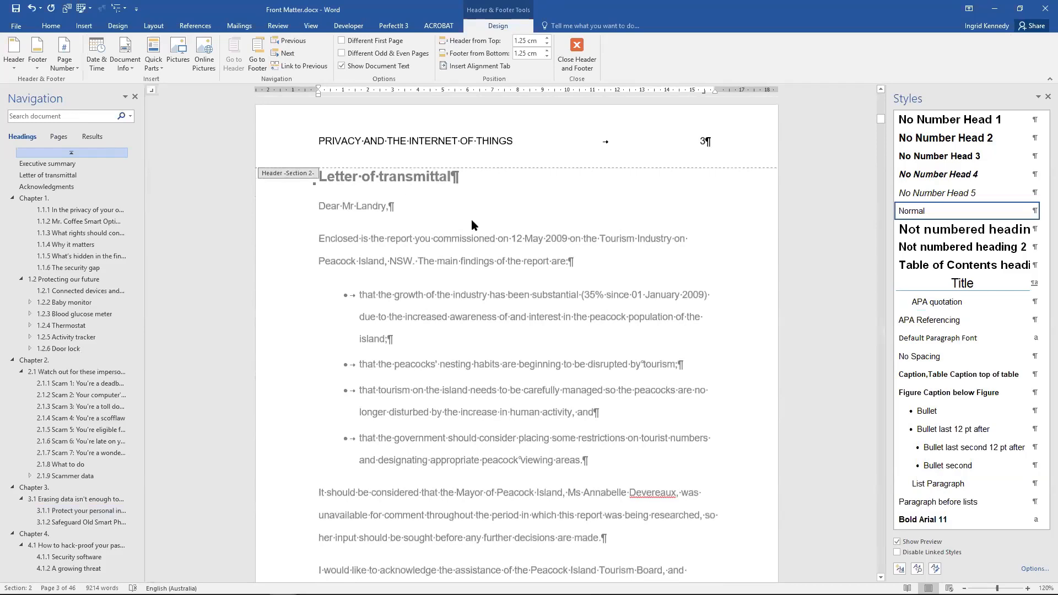
{"action": "double_click", "coordinate": [510, 248]}
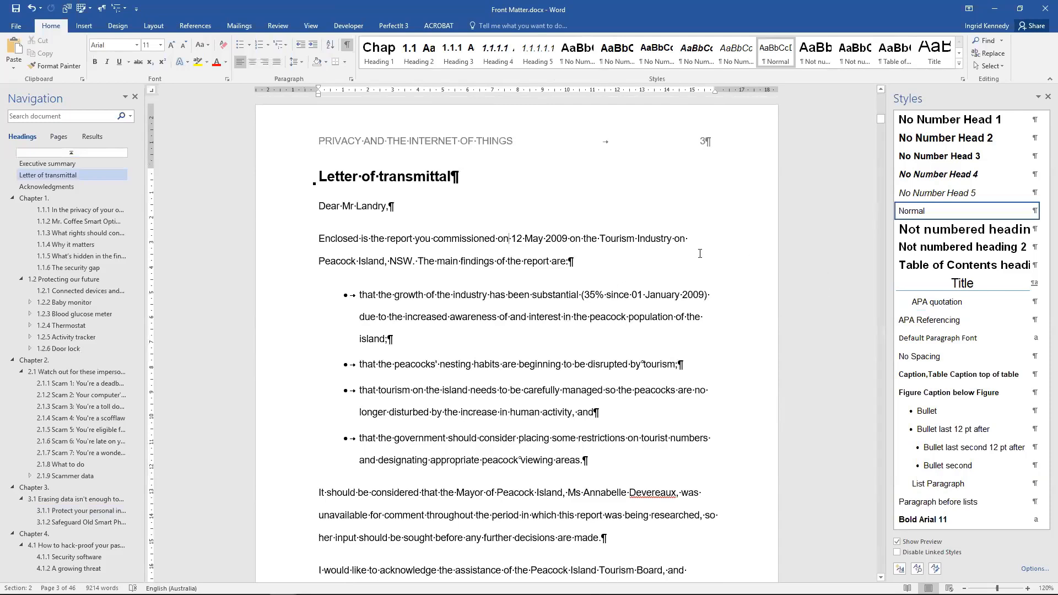
Open the header on the Letter of transmittal page and delete all of the section 2 header content.
{"action": "left_click", "coordinate": [391, 142]}
{"action": "scroll", "coordinate": [391, 143], "scroll_direction": "up", "scroll_amount": 3}
{"action": "scroll", "coordinate": [391, 142], "scroll_direction": "up", "scroll_amount": 5}
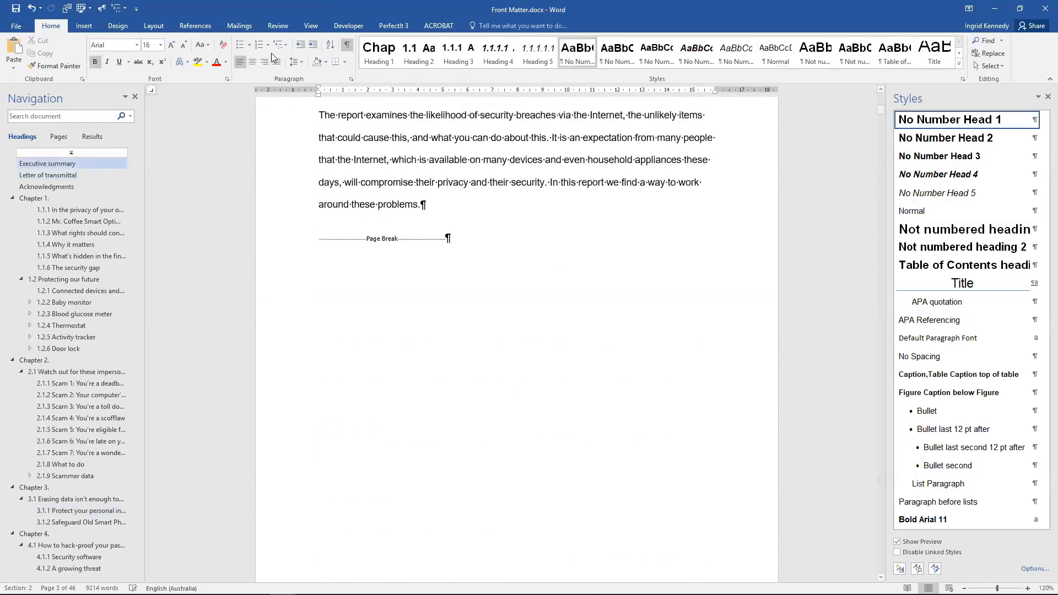
{"action": "scroll", "coordinate": [490, 429], "scroll_direction": "down", "scroll_amount": 5}
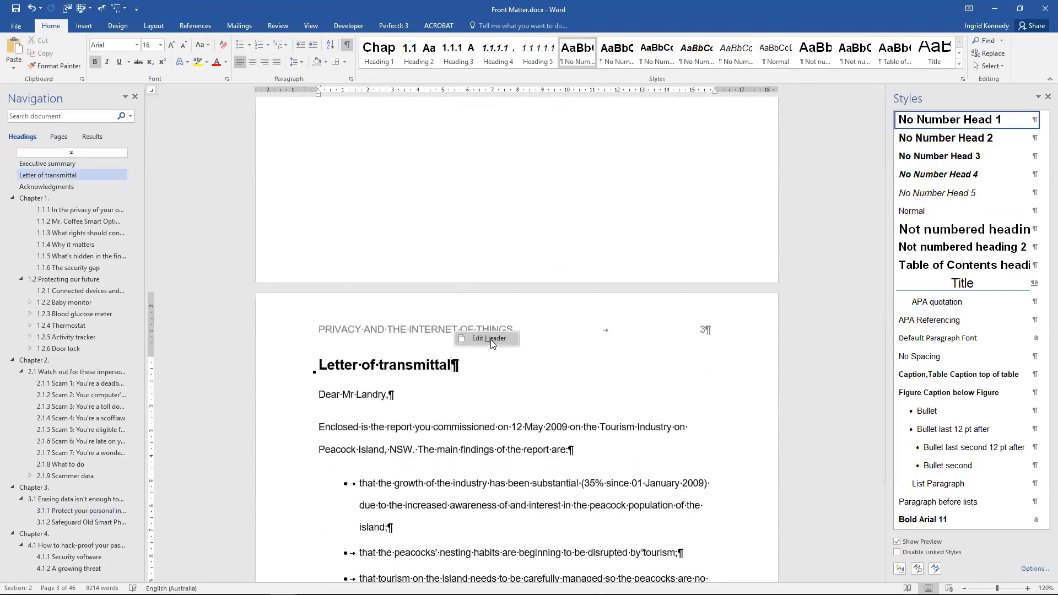
{"action": "double_click", "coordinate": [454, 332]}
{"action": "key", "text": "ctrl+a"}
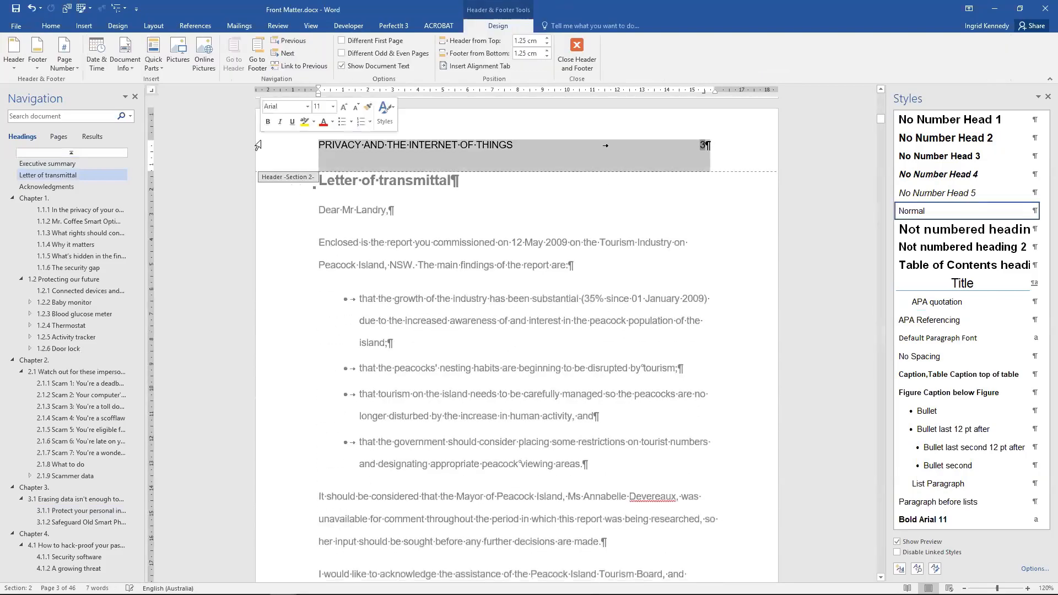
{"action": "key", "text": "Delete"}
{"action": "scroll", "coordinate": [371, 183], "scroll_direction": "up", "scroll_amount": 3}
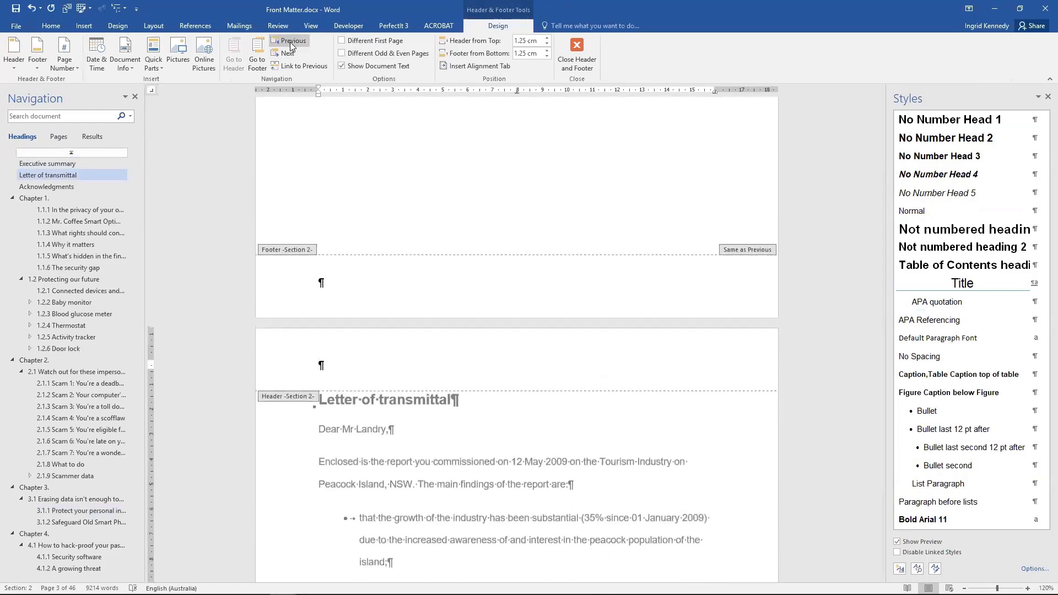
Delete the whole section 1 header on the title page, check the section 2 header, and return to the body text.
{"action": "left_click", "coordinate": [290, 41]}
{"action": "left_click", "coordinate": [272, 138]}
{"action": "key", "text": "Delete"}
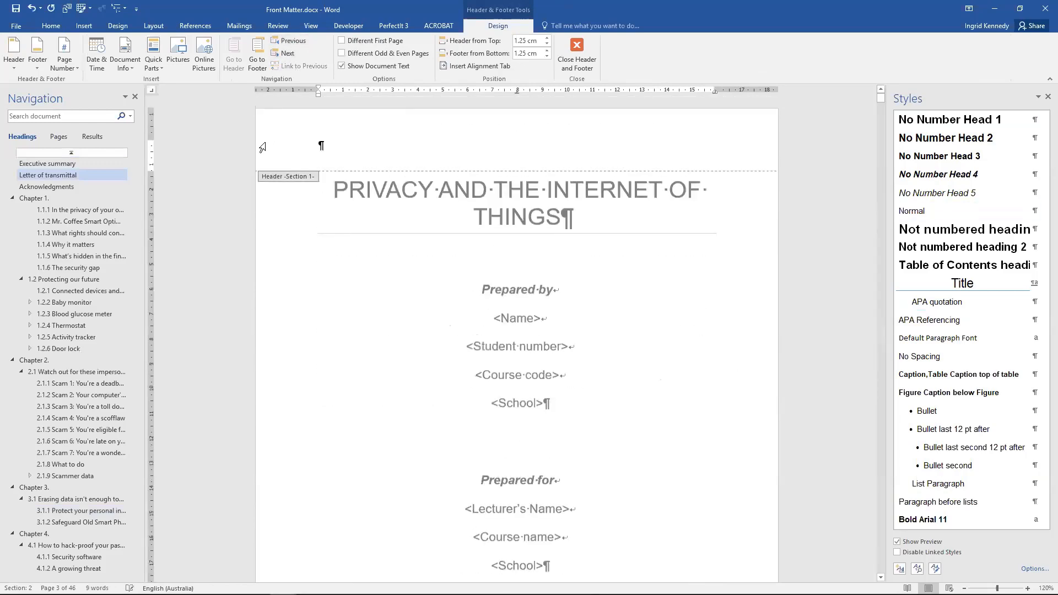
{"action": "left_click", "coordinate": [292, 56]}
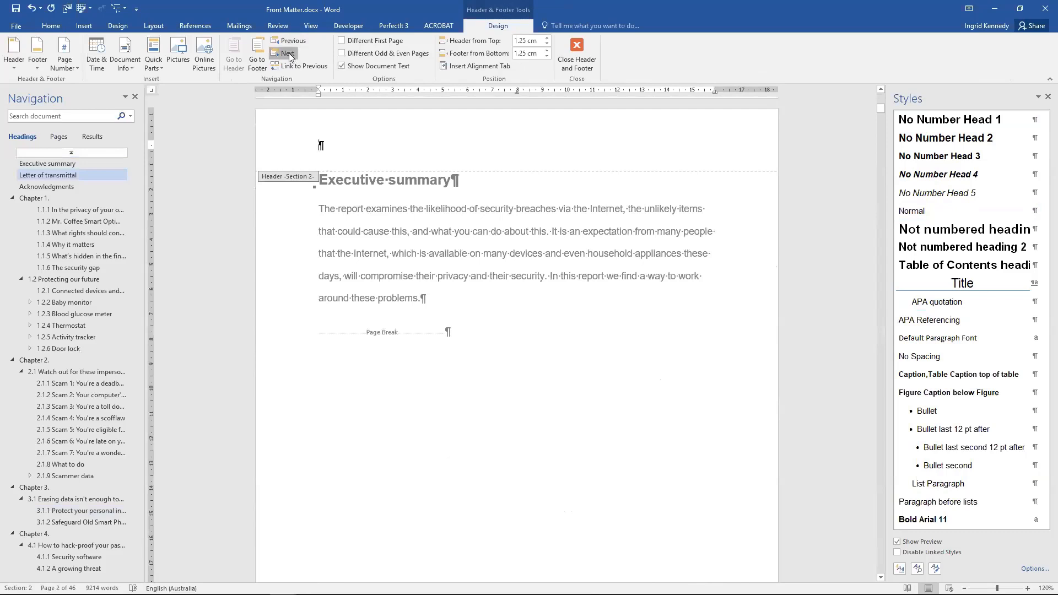
{"action": "double_click", "coordinate": [398, 237]}
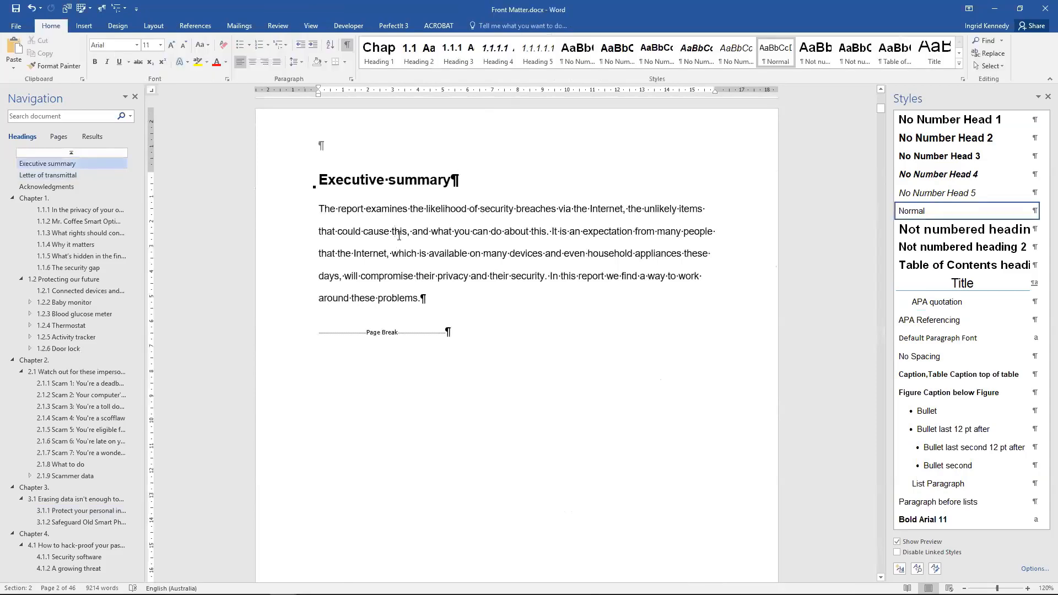
Insert a Plain Number 3 page number at the bottom of the page in the section 1 footer.
{"action": "scroll", "coordinate": [399, 236], "scroll_direction": "up", "scroll_amount": 3}
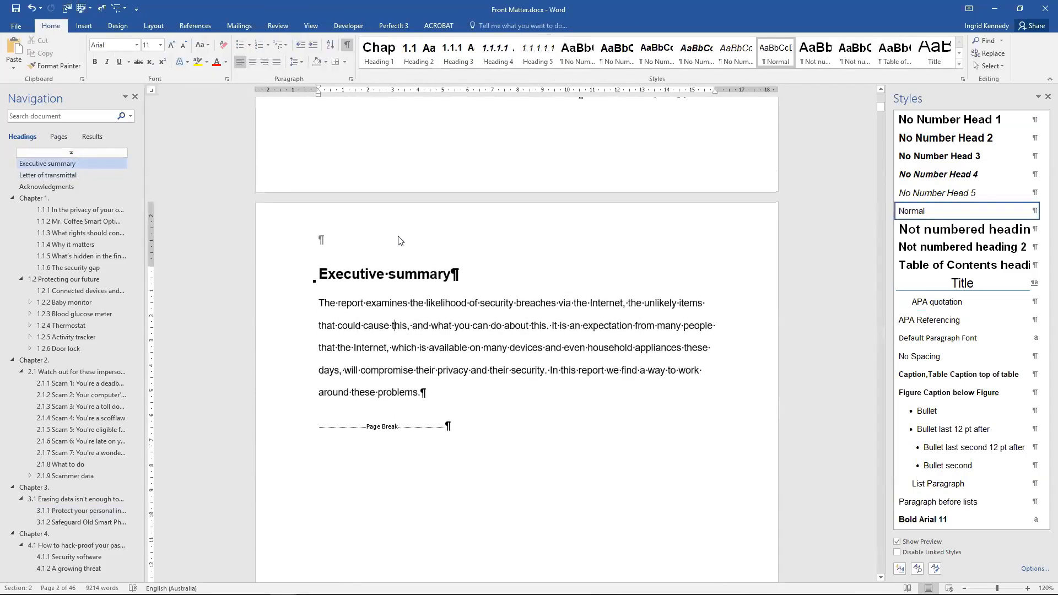
{"action": "right_click", "coordinate": [590, 158]}
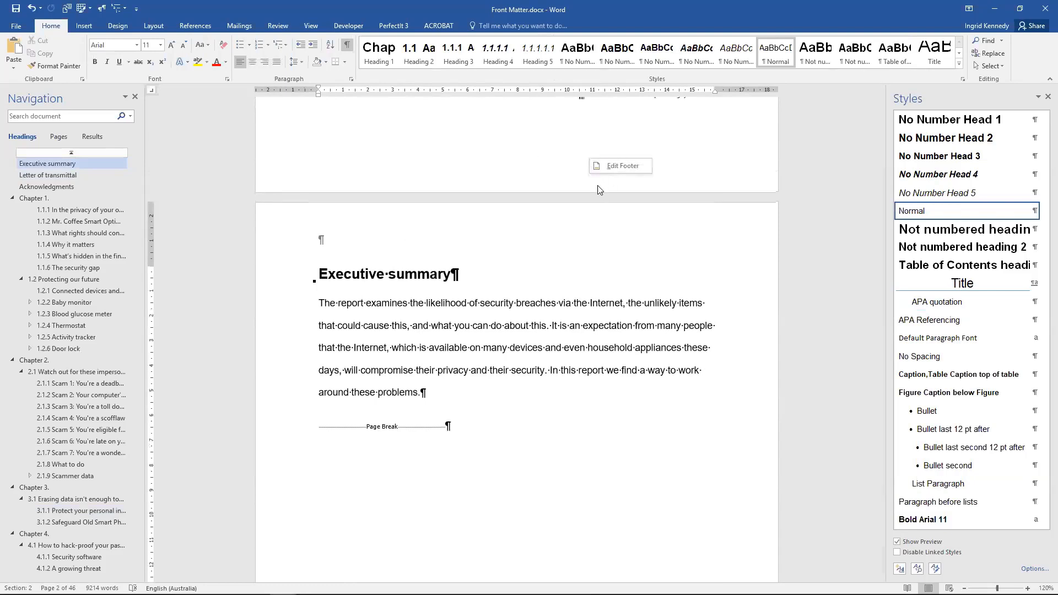
{"action": "left_click", "coordinate": [84, 28]}
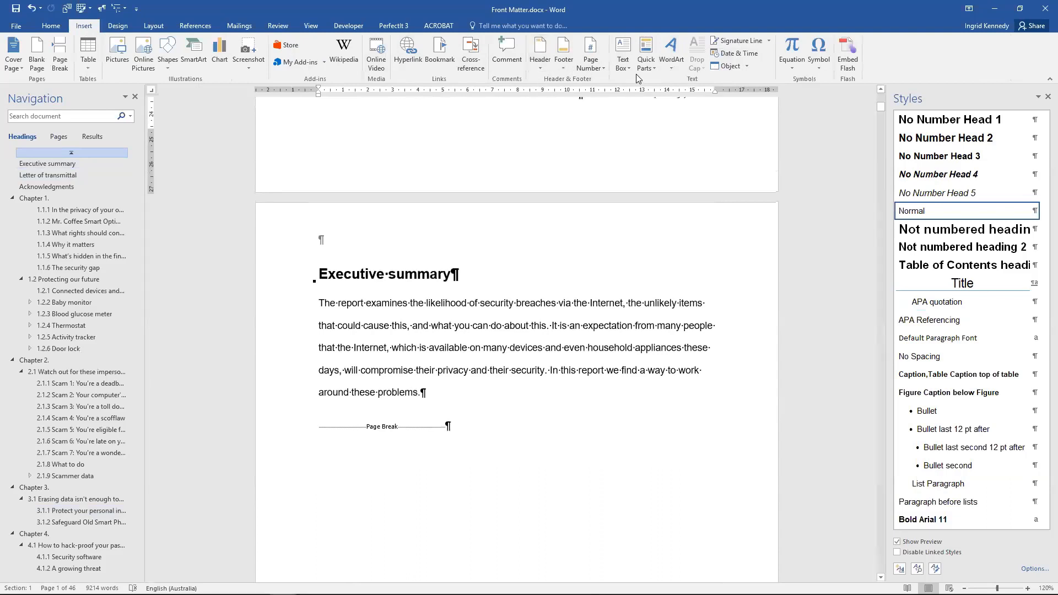
{"action": "left_click", "coordinate": [602, 71]}
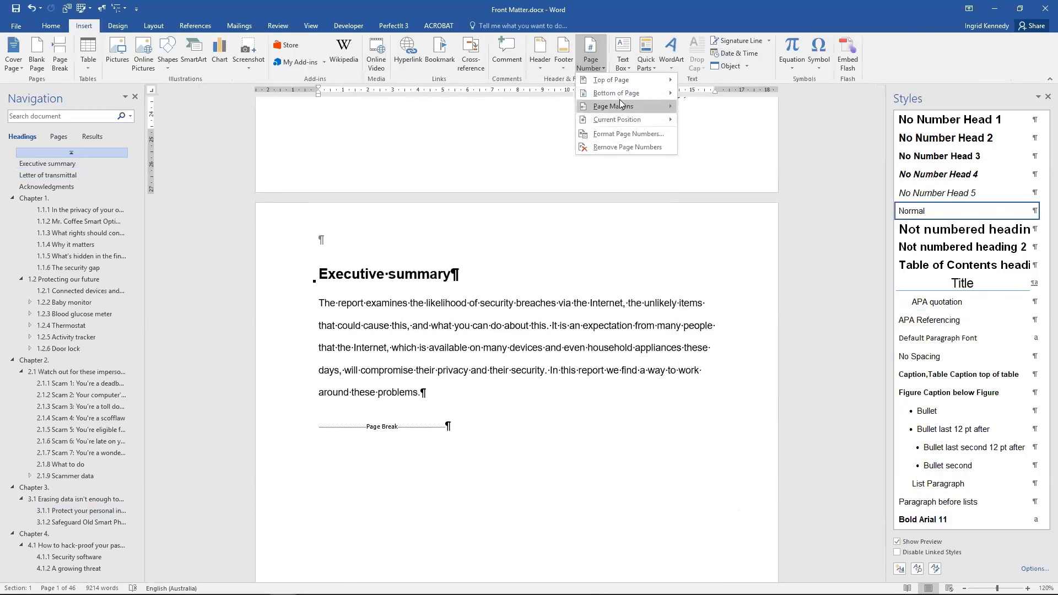
{"action": "mouse_move", "coordinate": [625, 98]}
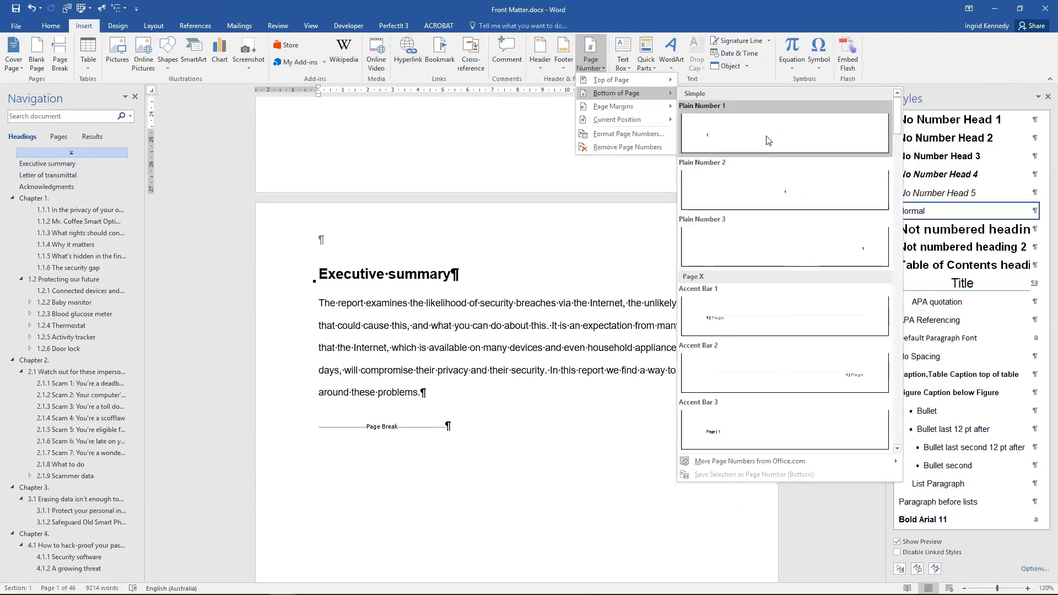
{"action": "left_click", "coordinate": [778, 242]}
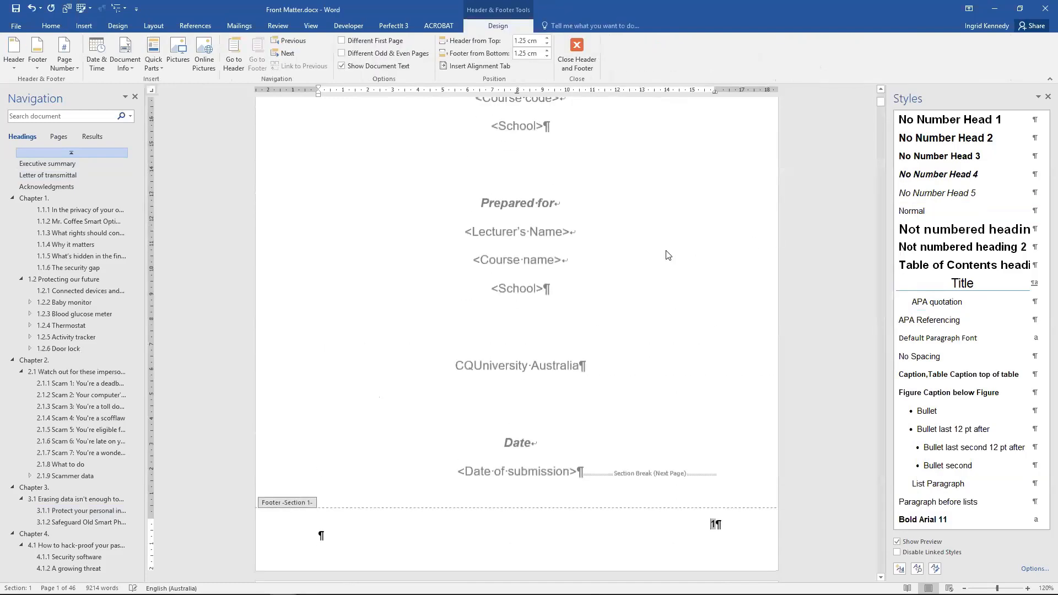
Remove the extra empty paragraph from the section 1 footer on the title page.
{"action": "scroll", "coordinate": [668, 256], "scroll_direction": "down", "scroll_amount": 3}
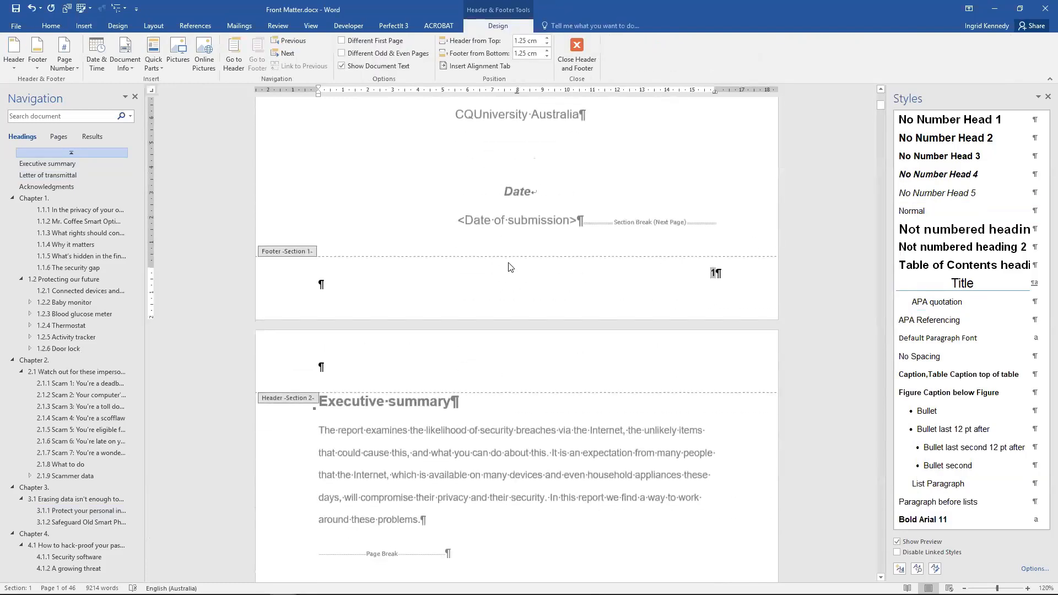
{"action": "left_click", "coordinate": [343, 290]}
{"action": "key", "text": "BackSpace"}
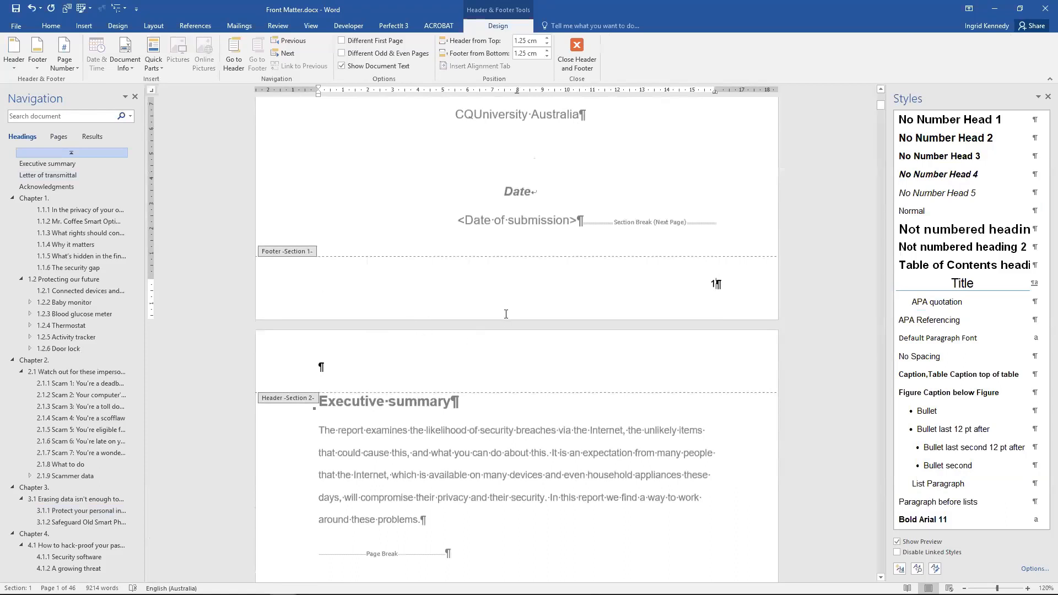
Unlink the section 2 footer from the previous section and delete the page number from the section 1 footer.
{"action": "left_click", "coordinate": [285, 53]}
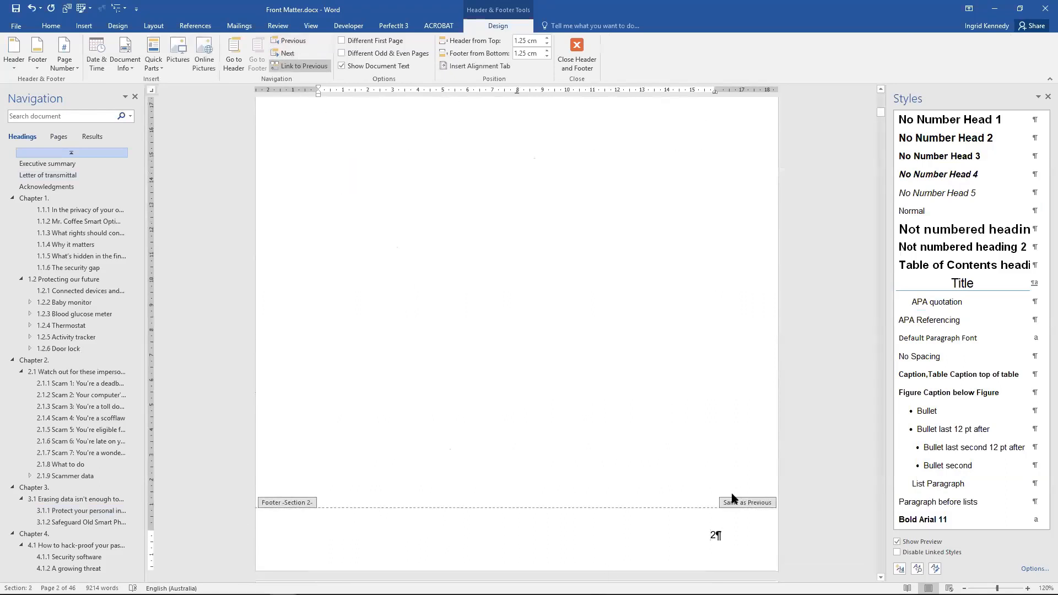
{"action": "left_click", "coordinate": [310, 65]}
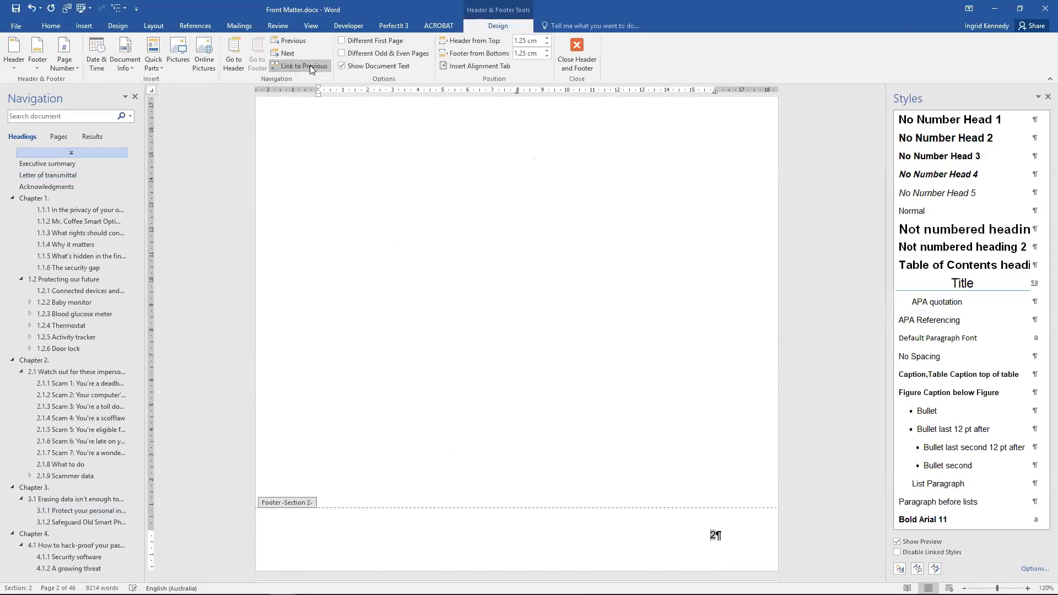
{"action": "scroll", "coordinate": [538, 322], "scroll_direction": "up", "scroll_amount": 2}
{"action": "scroll", "coordinate": [538, 323], "scroll_direction": "up", "scroll_amount": 8}
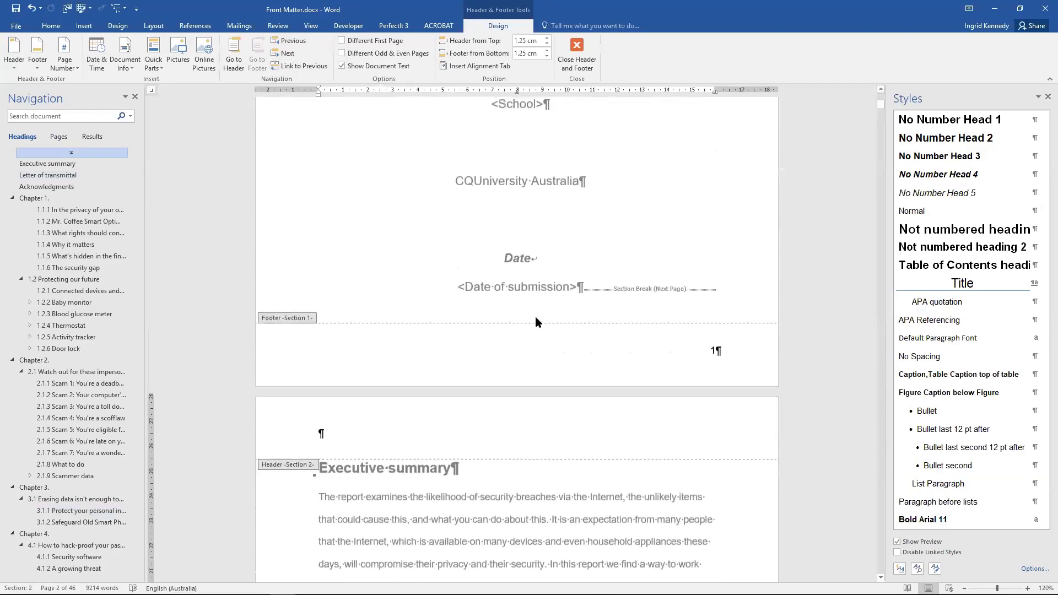
{"action": "double_click", "coordinate": [714, 352]}
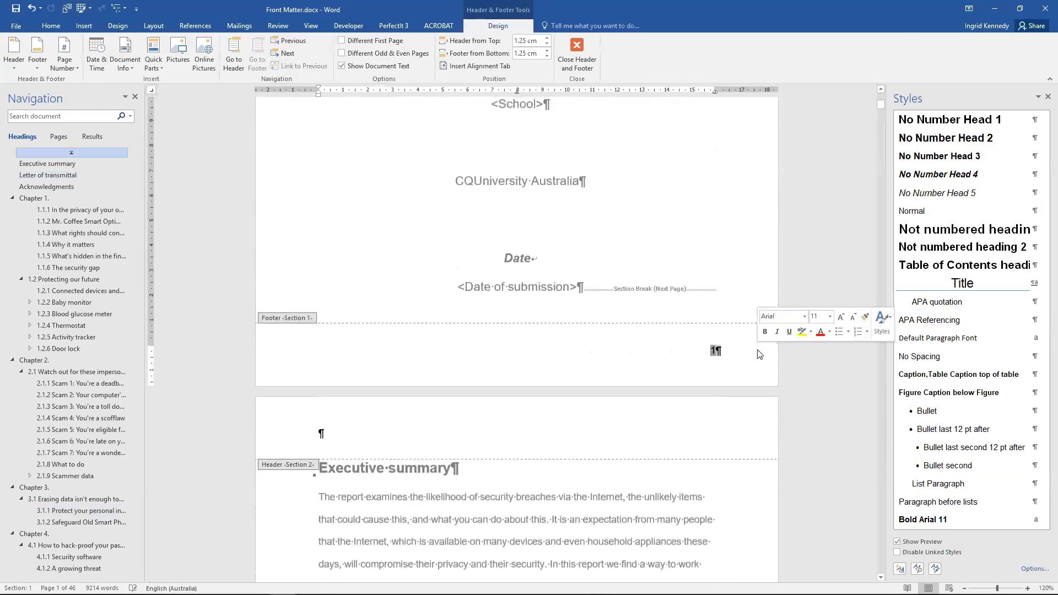
{"action": "key", "text": "Delete"}
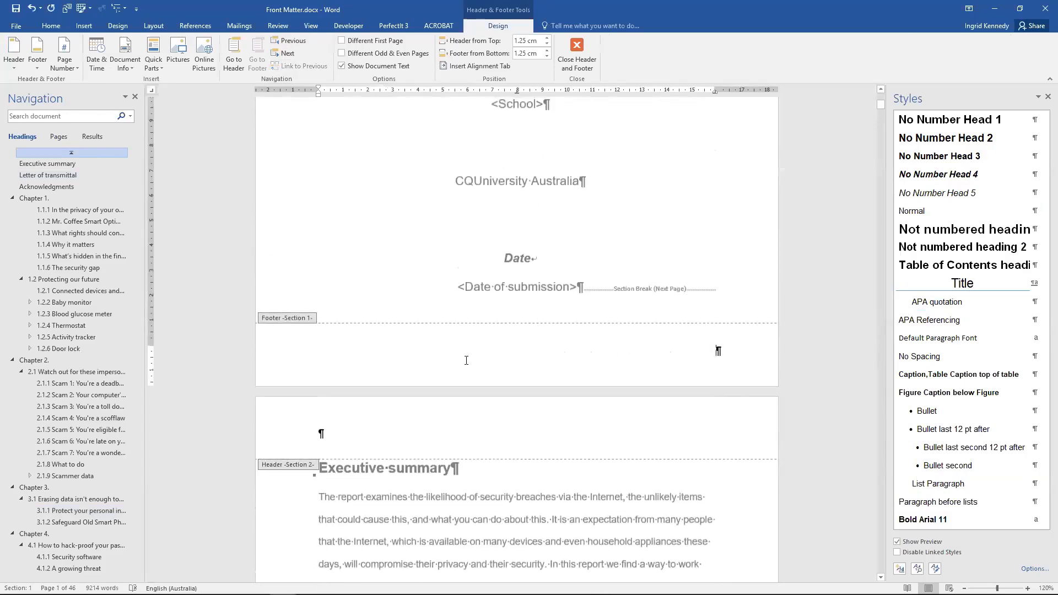
Insert a Next Page section break directly before the Chapter 1 heading text.
{"action": "scroll", "coordinate": [466, 361], "scroll_direction": "down", "scroll_amount": 15}
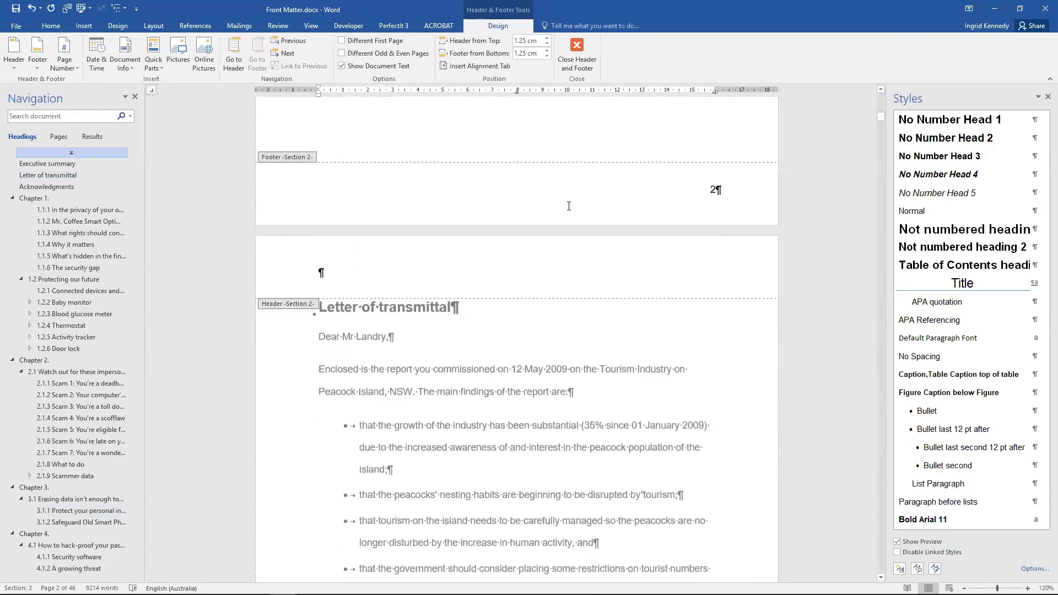
{"action": "left_click", "coordinate": [41, 200]}
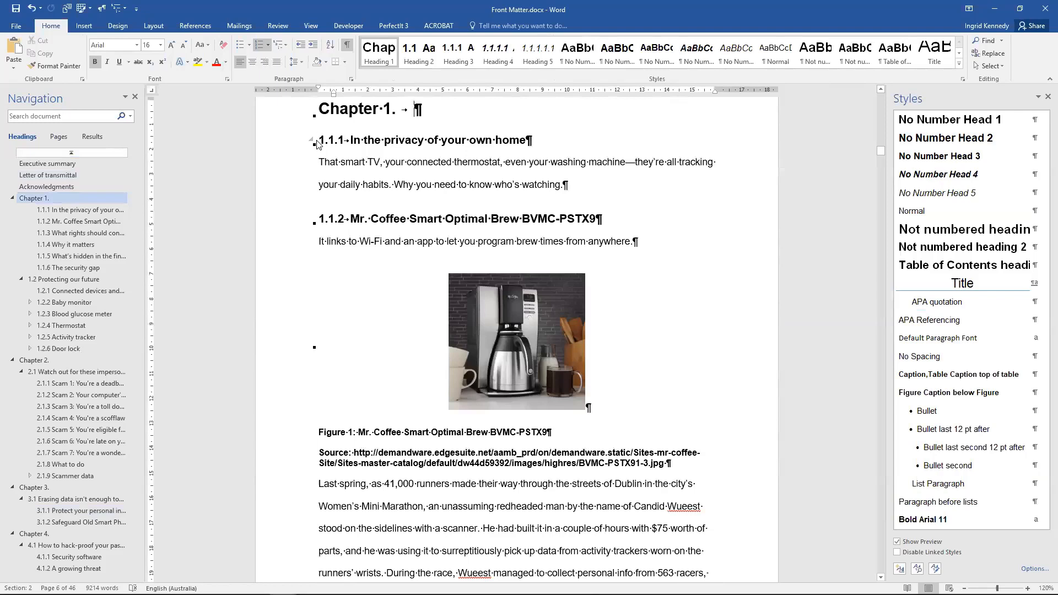
{"action": "left_click", "coordinate": [155, 27]}
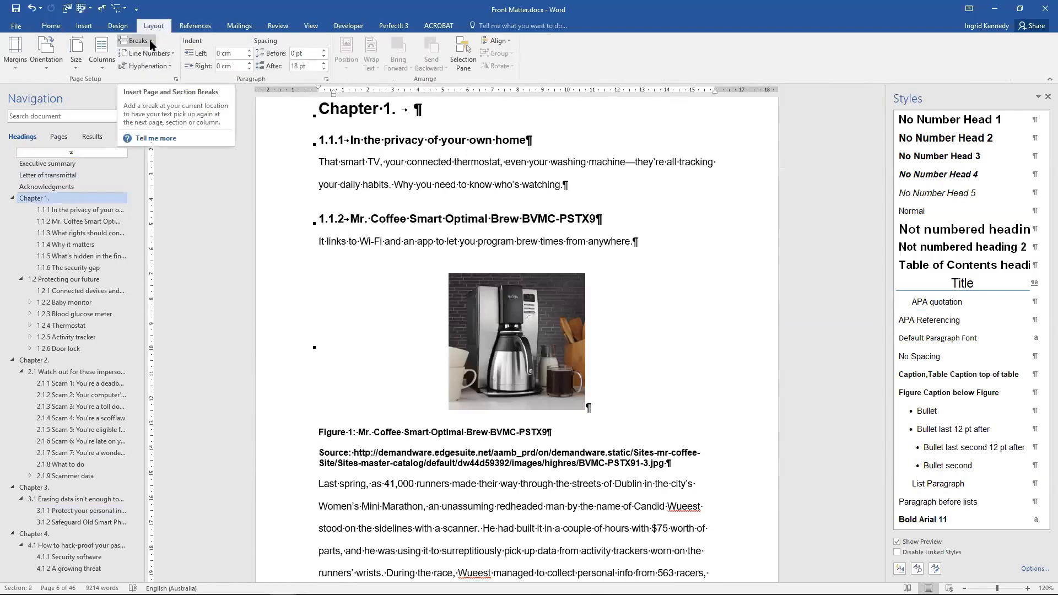
{"action": "left_click", "coordinate": [151, 42]}
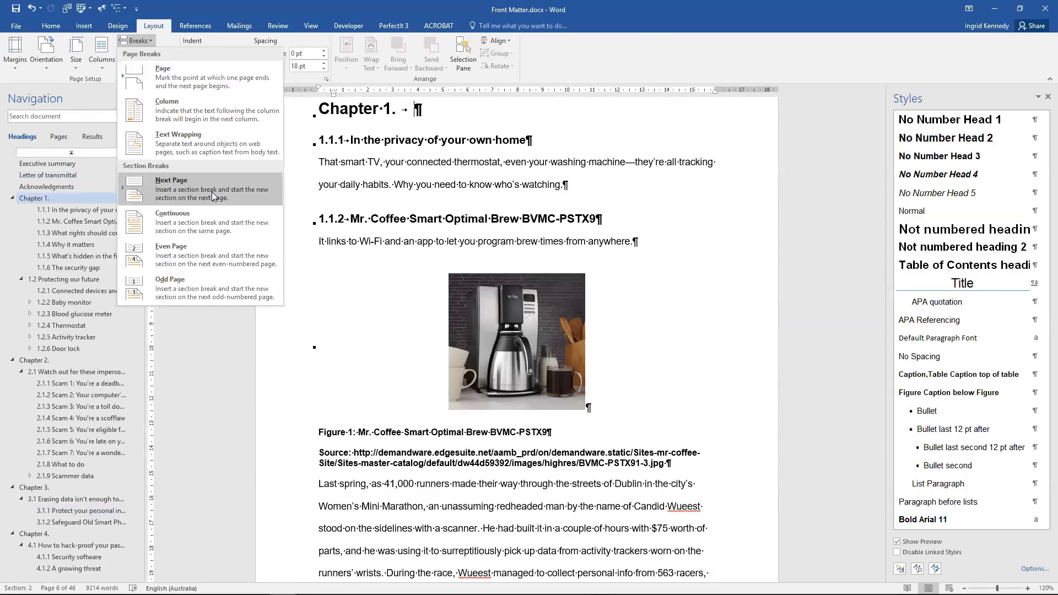
{"action": "left_click", "coordinate": [212, 192]}
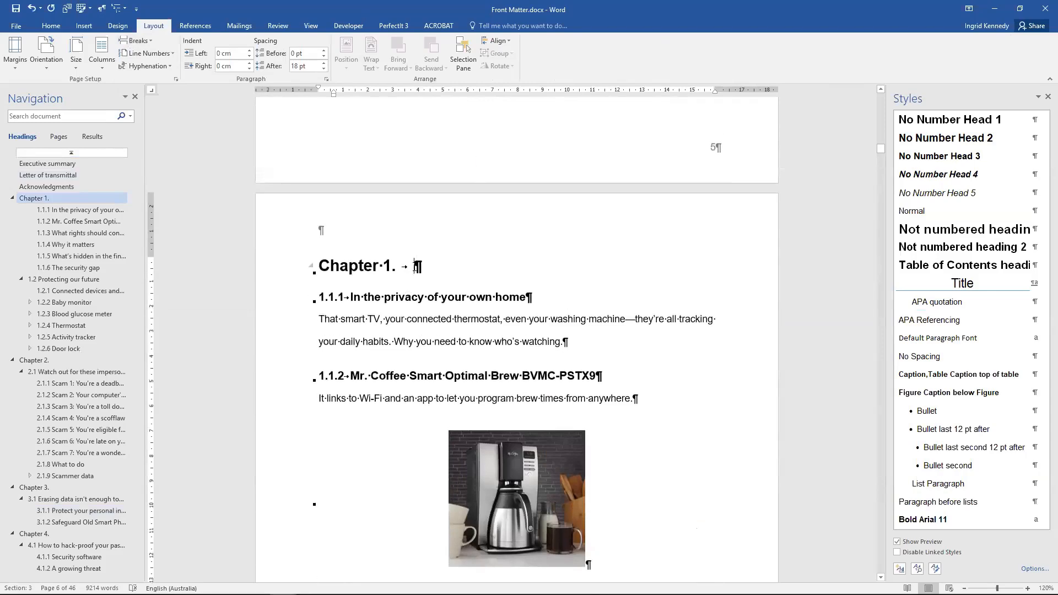
Delete the manual page break that precedes the new section break on the page before Chapter 1.
{"action": "scroll", "coordinate": [417, 267], "scroll_direction": "up", "scroll_amount": 10}
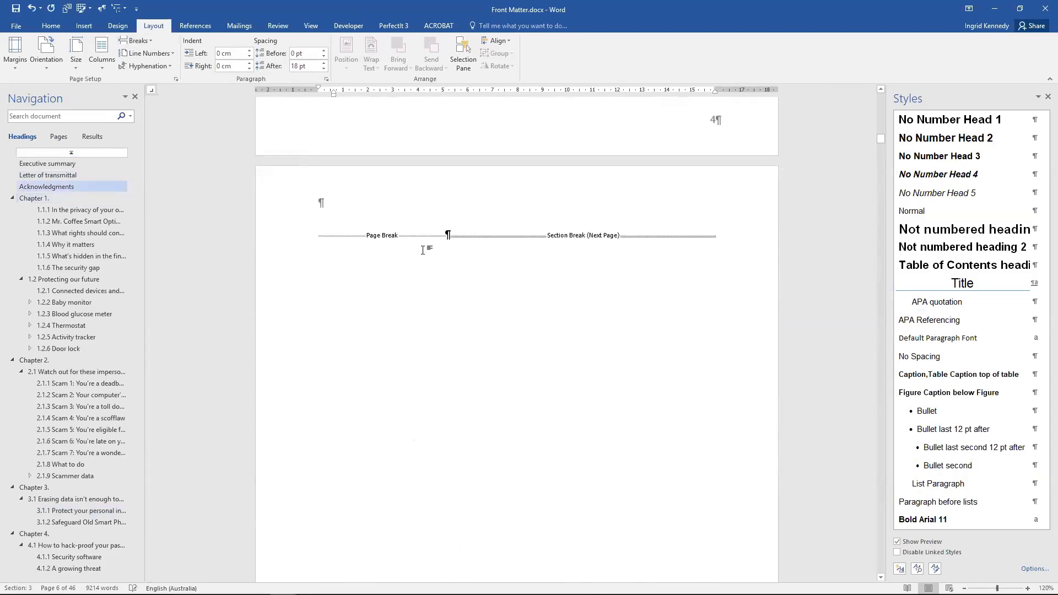
{"action": "left_click", "coordinate": [392, 233]}
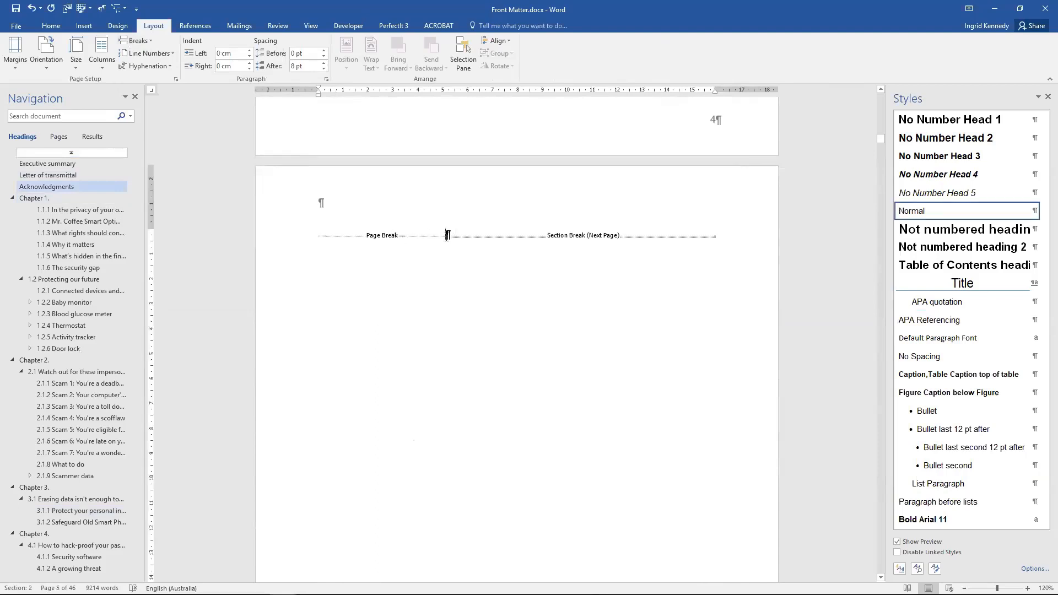
{"action": "key", "text": "Delete"}
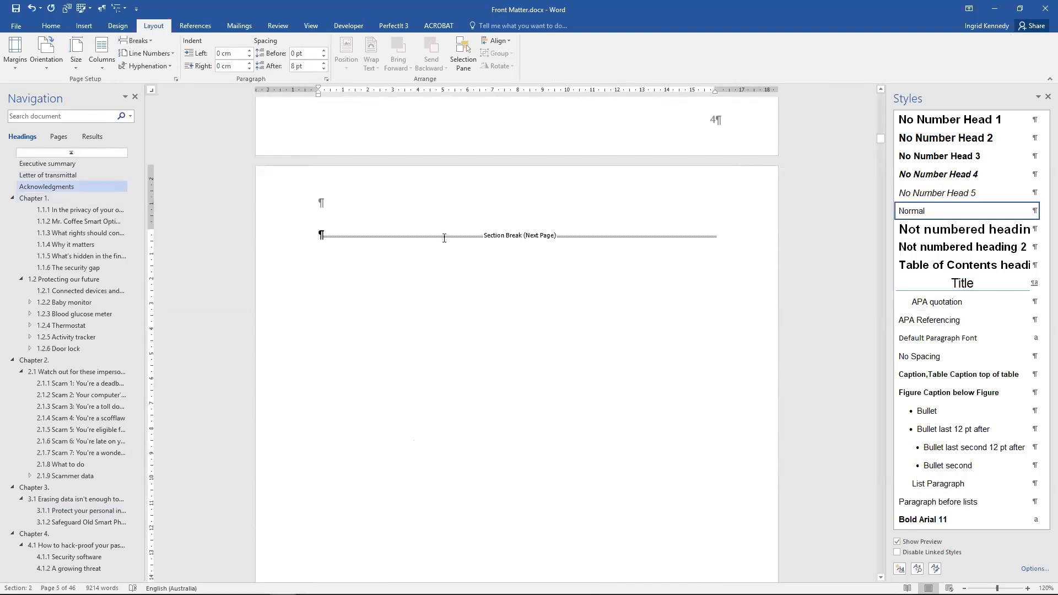
Unlink the section 3 footer on the first Chapter 1 page from the footer of the previous section.
{"action": "scroll", "coordinate": [440, 243], "scroll_direction": "down", "scroll_amount": 3}
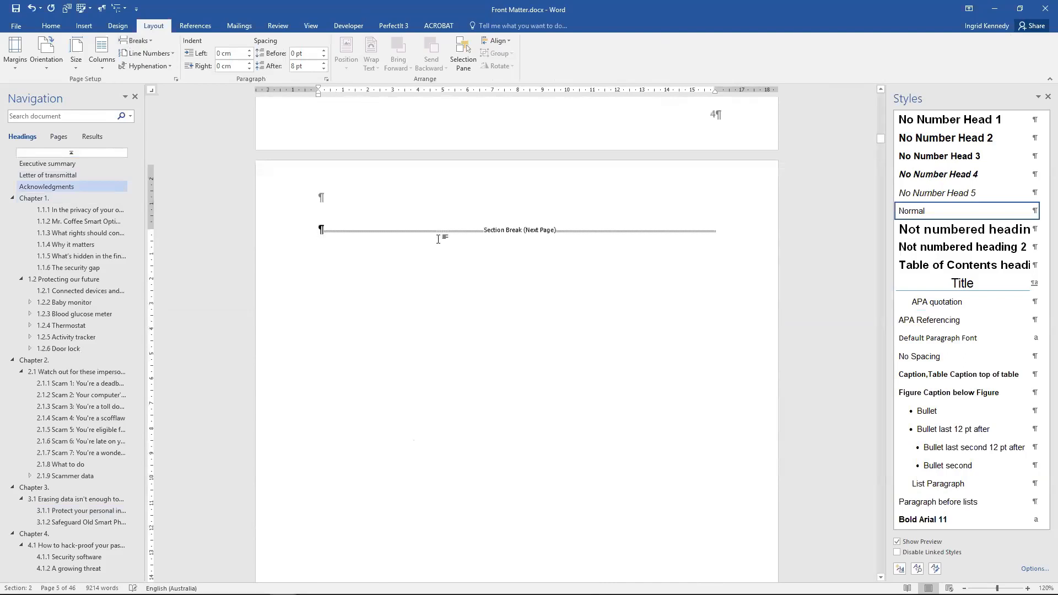
{"action": "scroll", "coordinate": [435, 250], "scroll_direction": "down", "scroll_amount": 1}
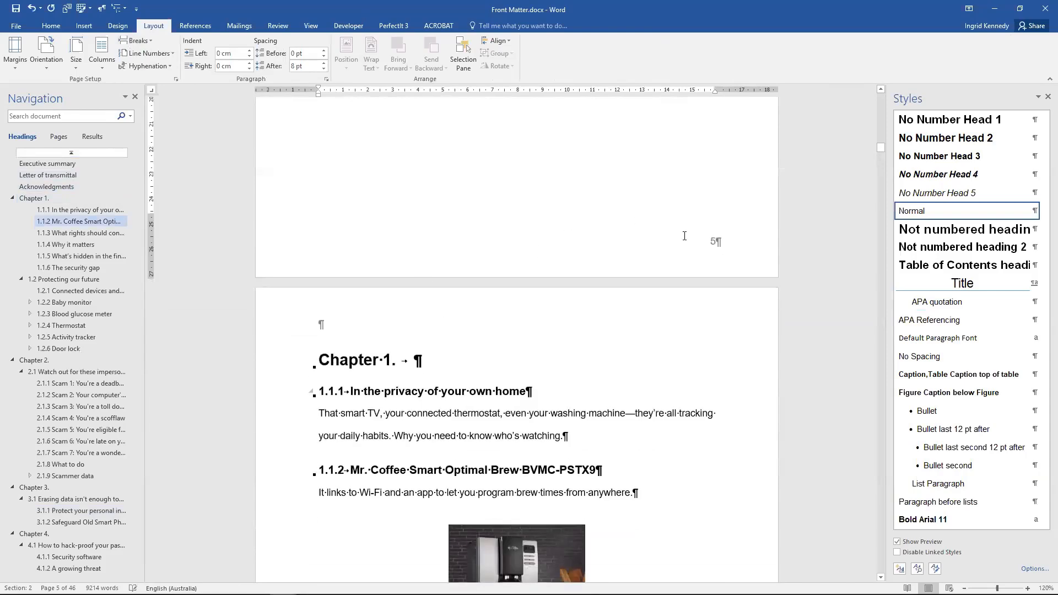
{"action": "double_click", "coordinate": [712, 249]}
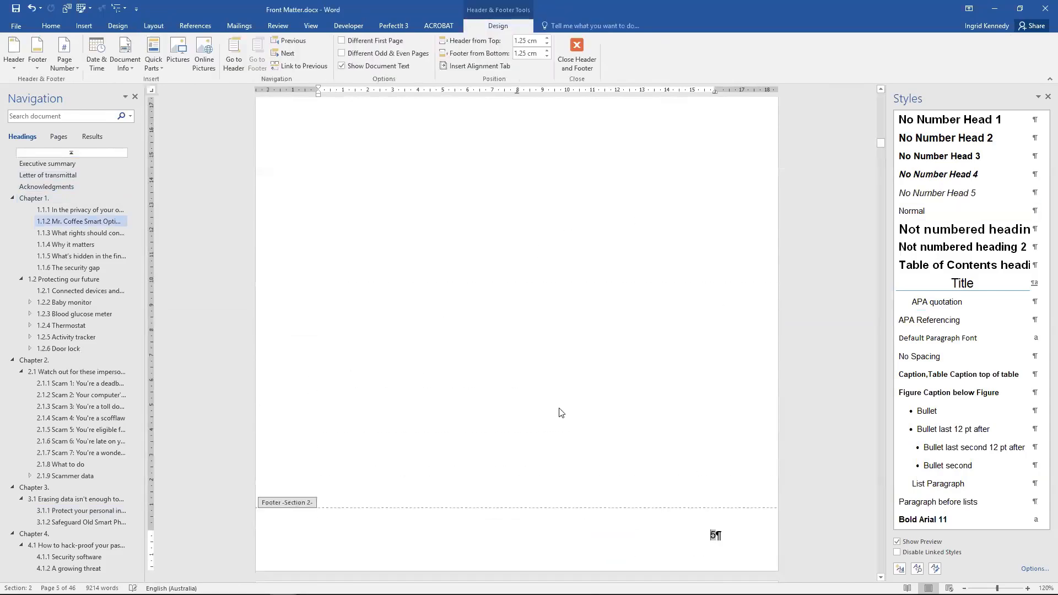
{"action": "scroll", "coordinate": [435, 345], "scroll_direction": "down", "scroll_amount": 9}
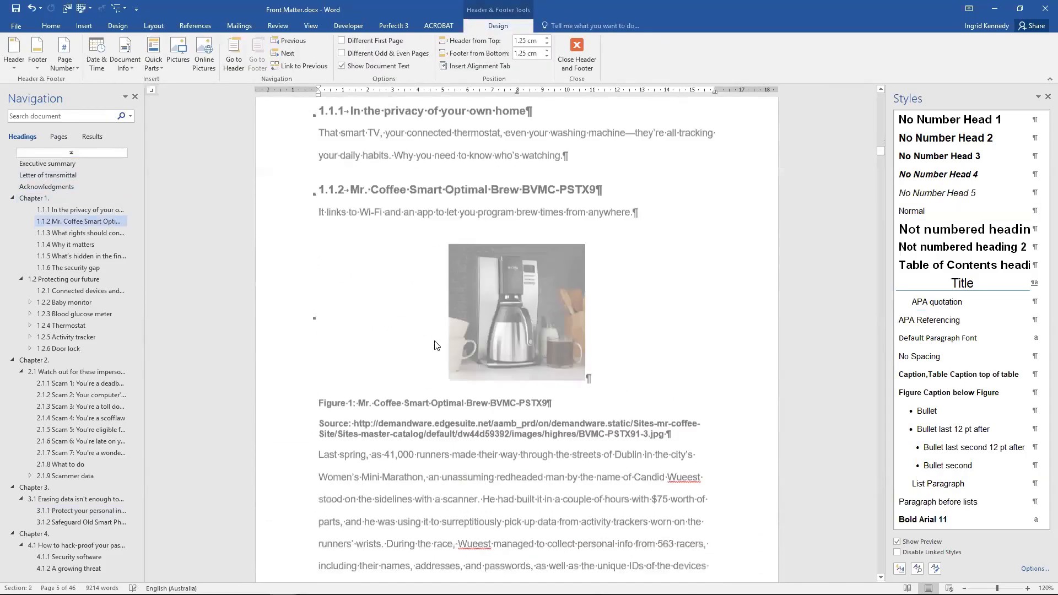
{"action": "left_click", "coordinate": [287, 53]}
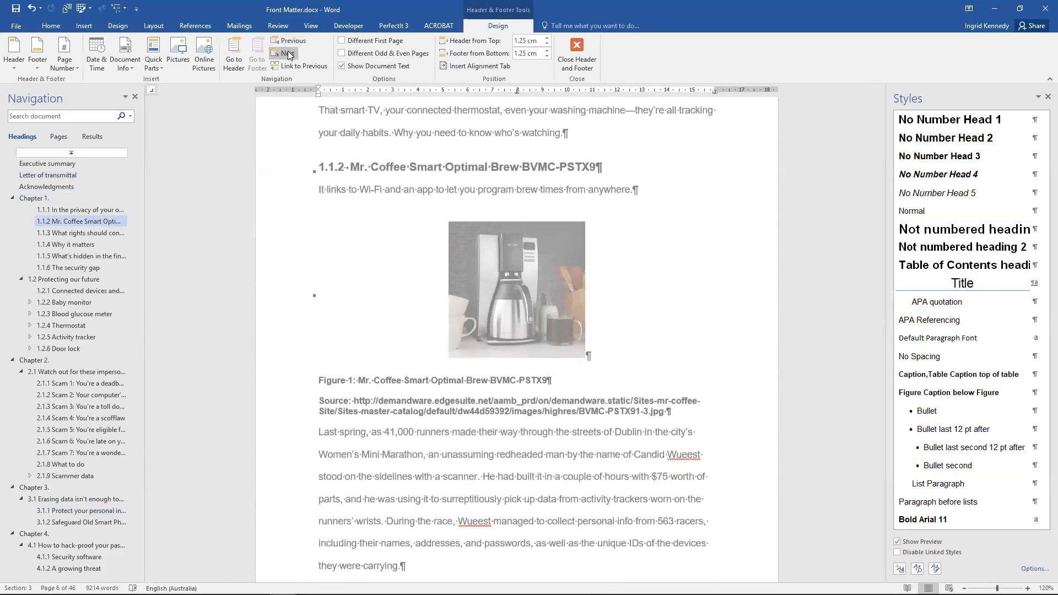
{"action": "scroll", "coordinate": [442, 440], "scroll_direction": "down", "scroll_amount": 6}
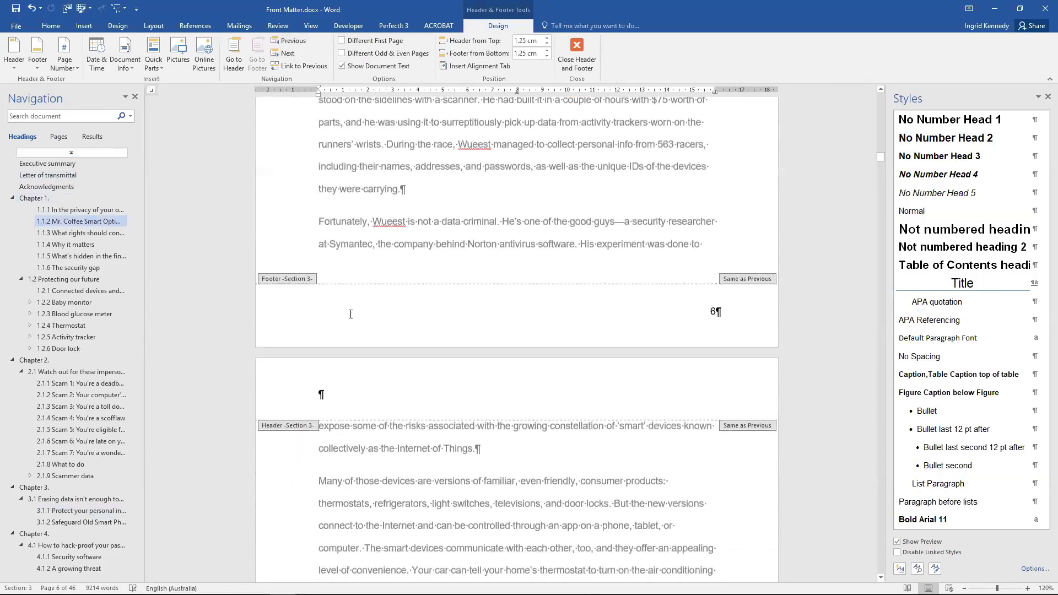
{"action": "left_click", "coordinate": [351, 314]}
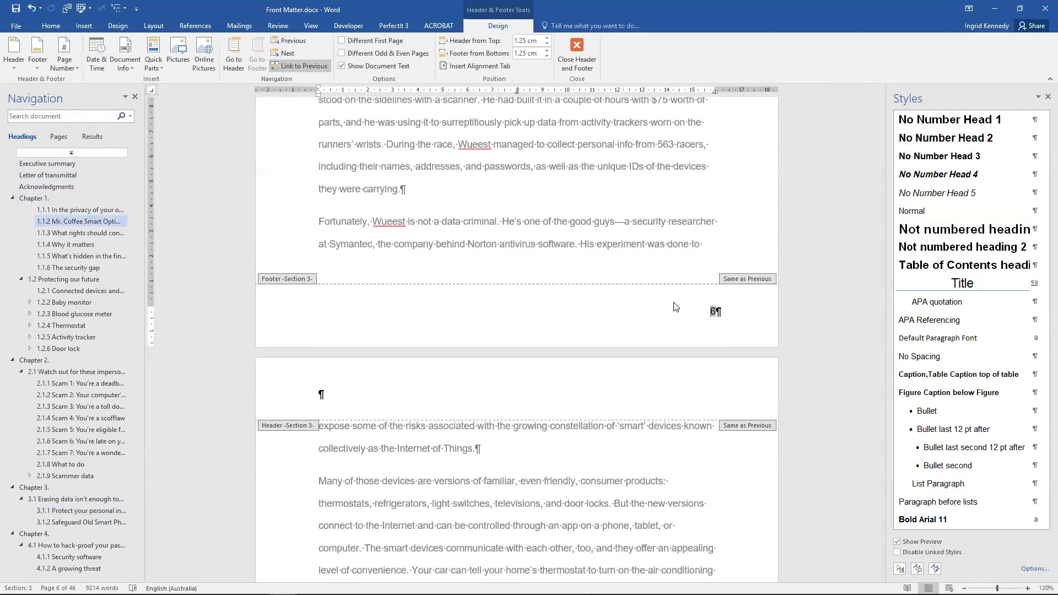
{"action": "left_click", "coordinate": [315, 66]}
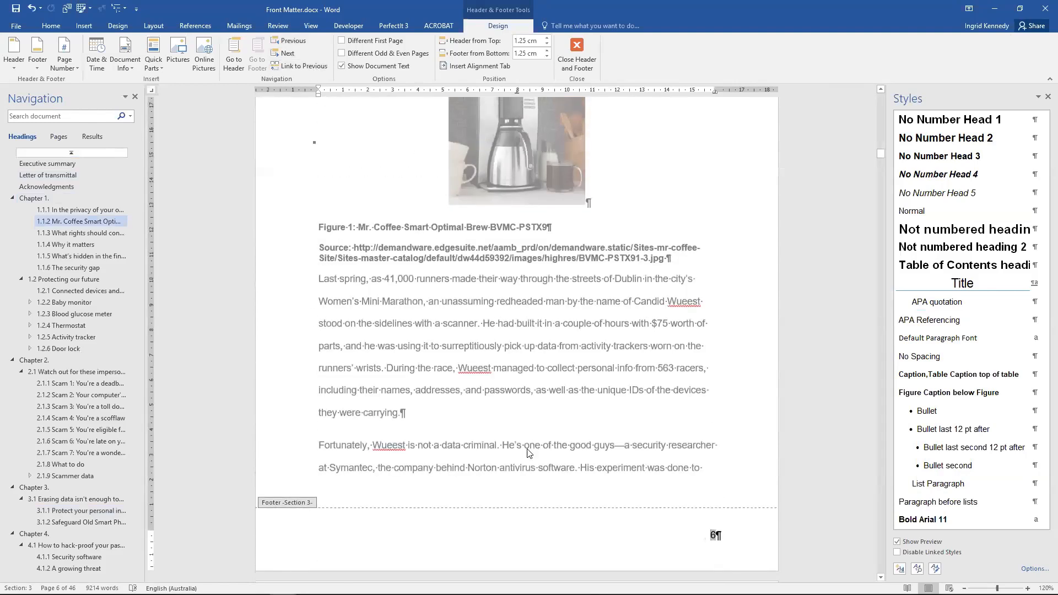
Open the section 2 footer on the Executive summary page for editing.
{"action": "scroll", "coordinate": [527, 452], "scroll_direction": "up", "scroll_amount": 15}
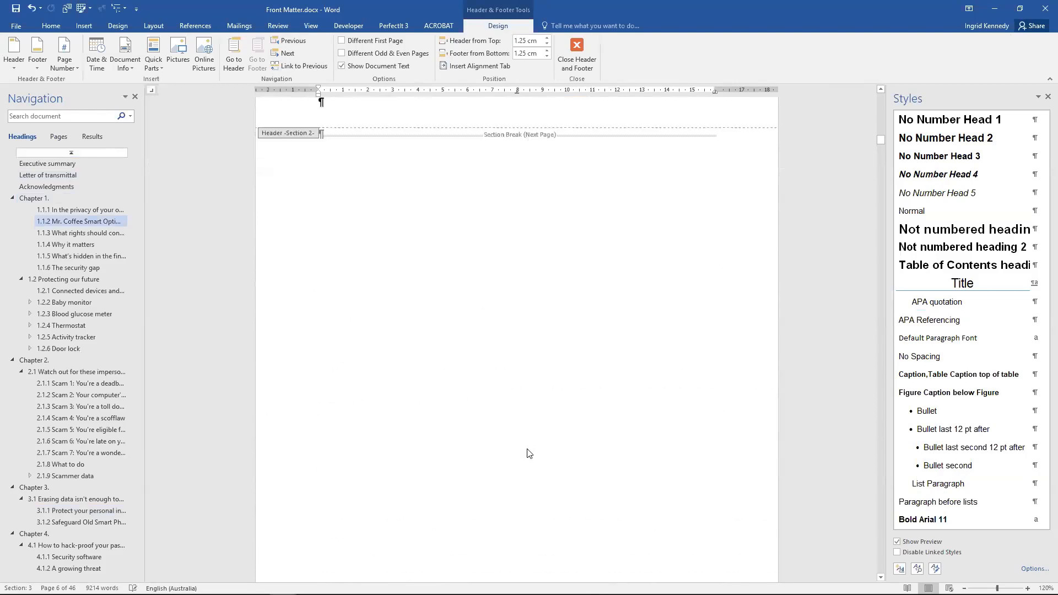
{"action": "scroll", "coordinate": [528, 453], "scroll_direction": "up", "scroll_amount": 15}
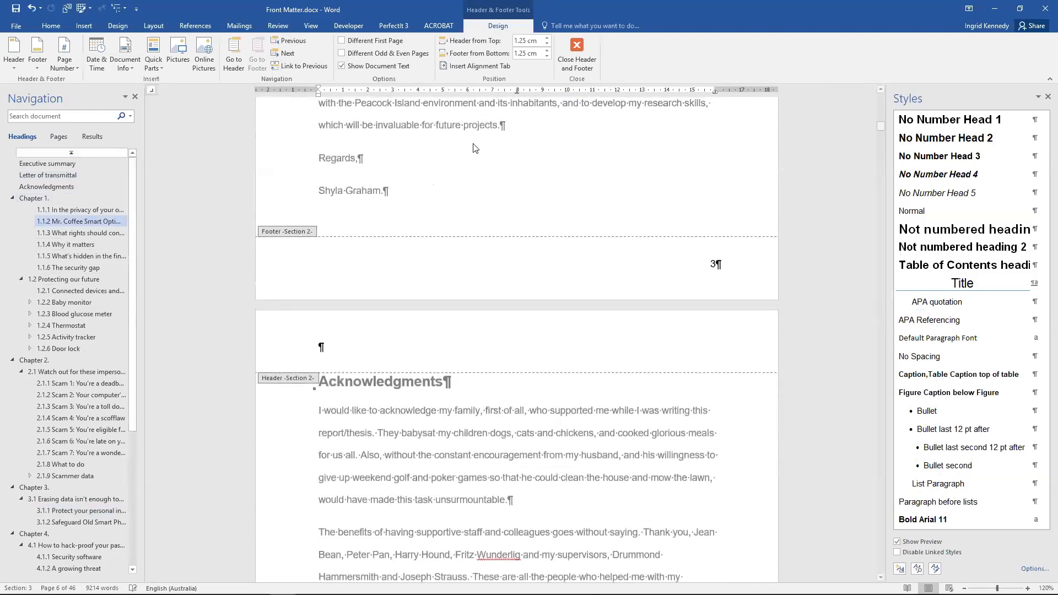
{"action": "left_click", "coordinate": [78, 152]}
{"action": "scroll", "coordinate": [693, 317], "scroll_direction": "down", "scroll_amount": 7}
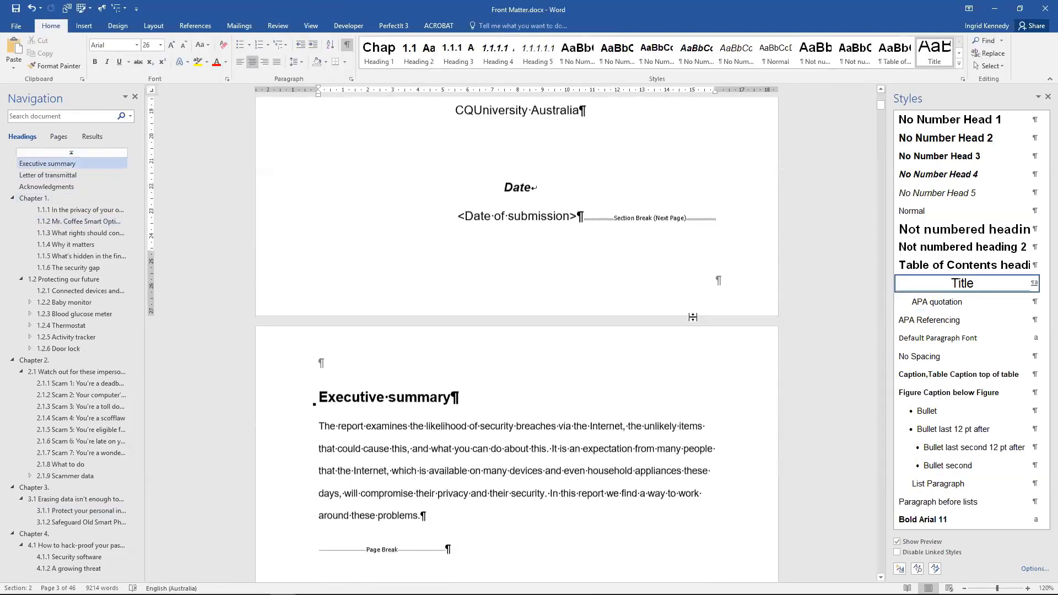
{"action": "scroll", "coordinate": [561, 312], "scroll_direction": "down", "scroll_amount": 4}
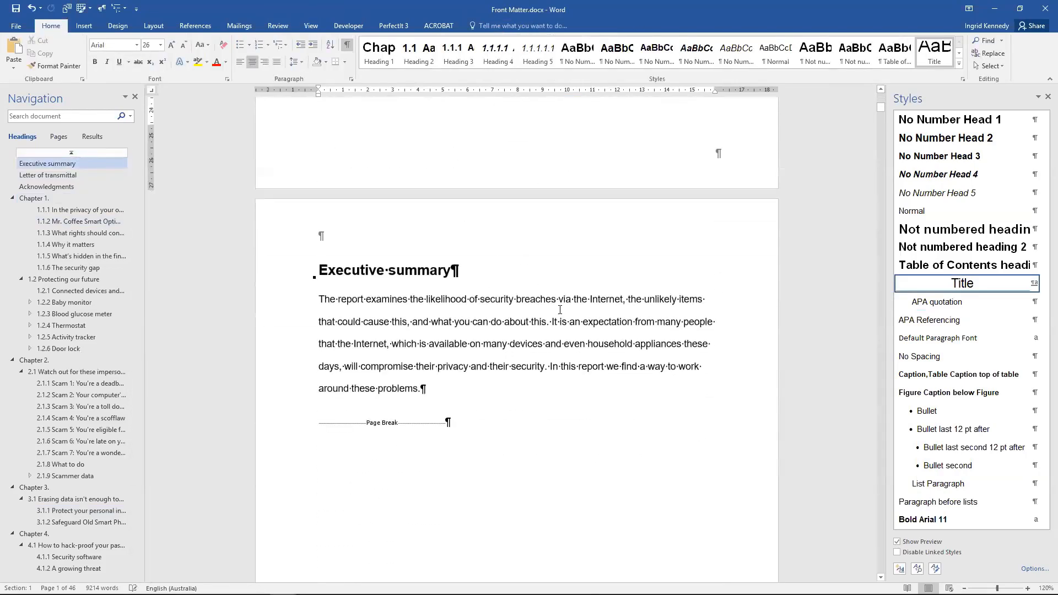
{"action": "scroll", "coordinate": [560, 310], "scroll_direction": "down", "scroll_amount": 20}
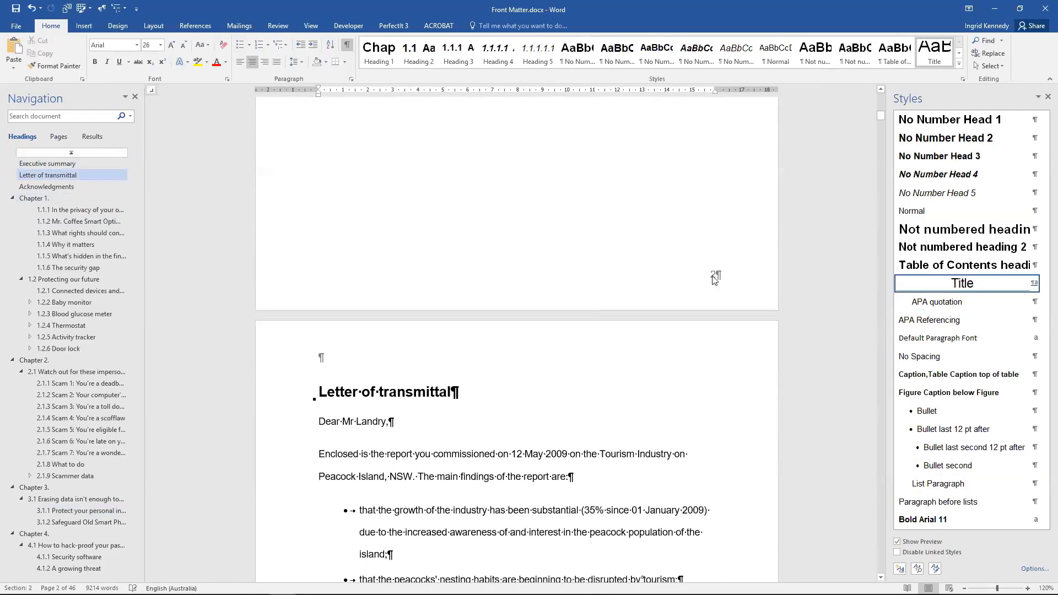
{"action": "left_click", "coordinate": [713, 280]}
{"action": "right_click", "coordinate": [714, 277]}
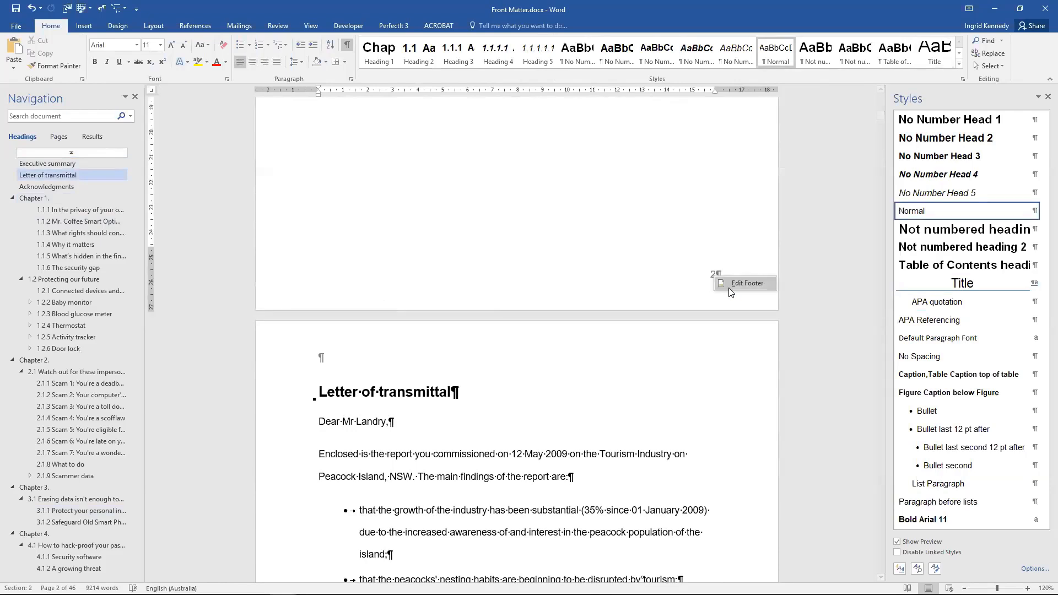
{"action": "left_click", "coordinate": [740, 284]}
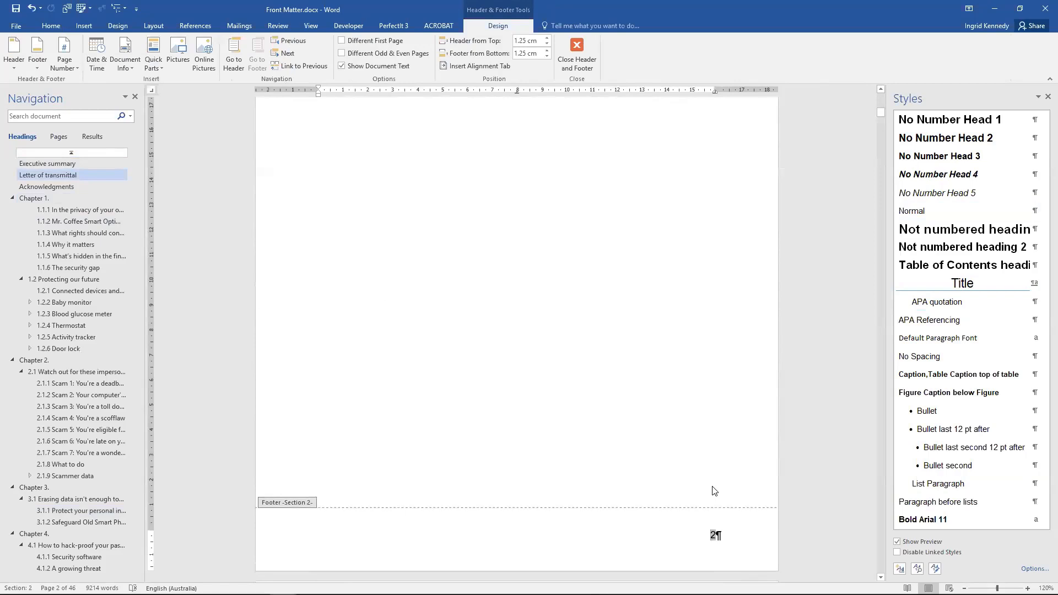
Format the section 2 page numbers as i, ii, iii and start the numbering at i.
{"action": "key", "text": "shift+F10"}
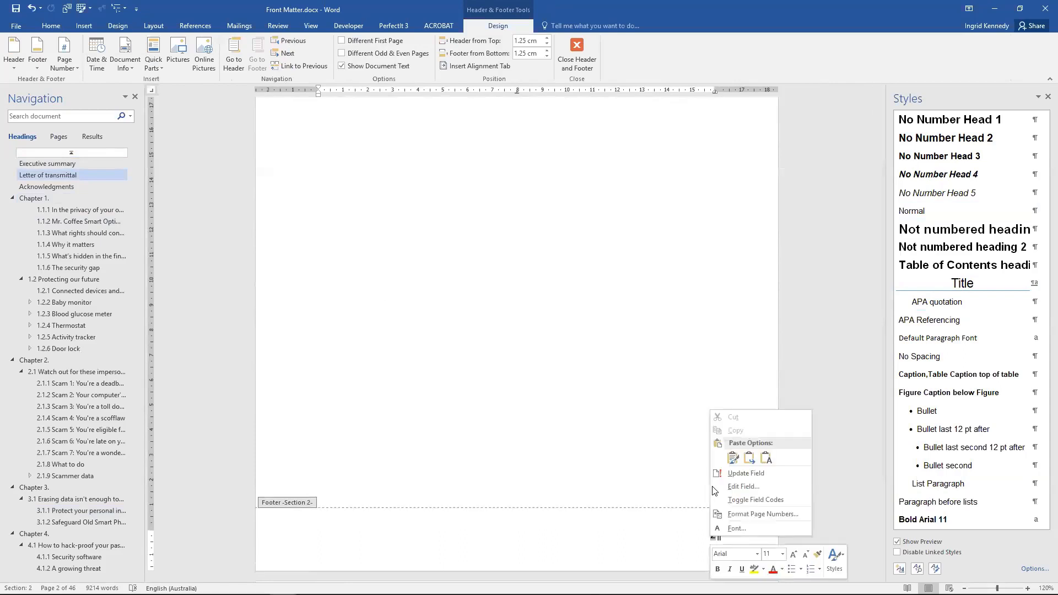
{"action": "key", "text": "Up"}
{"action": "key", "text": "Up"}
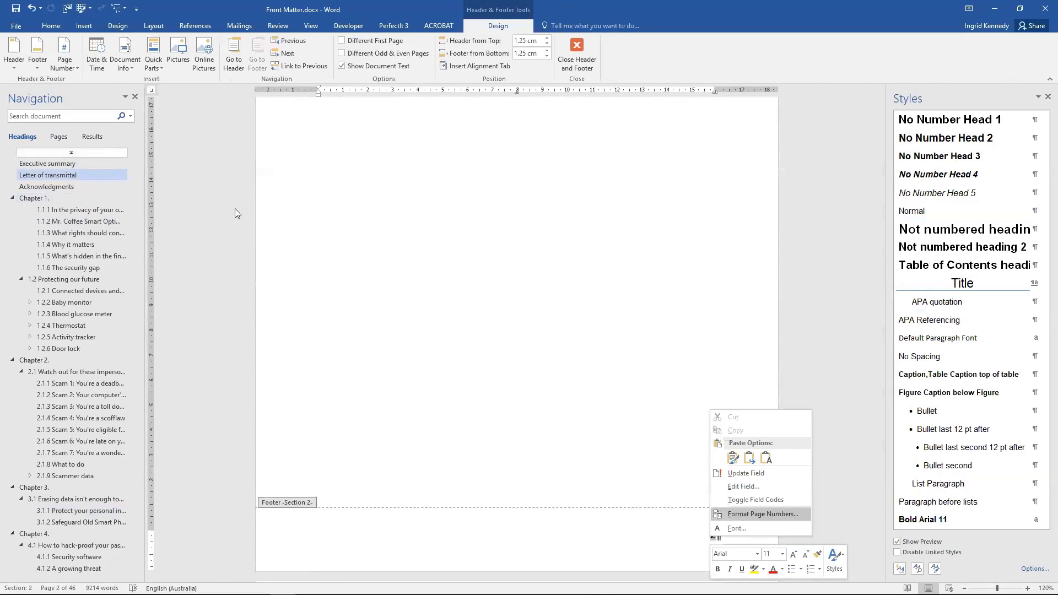
{"action": "left_click", "coordinate": [76, 65]}
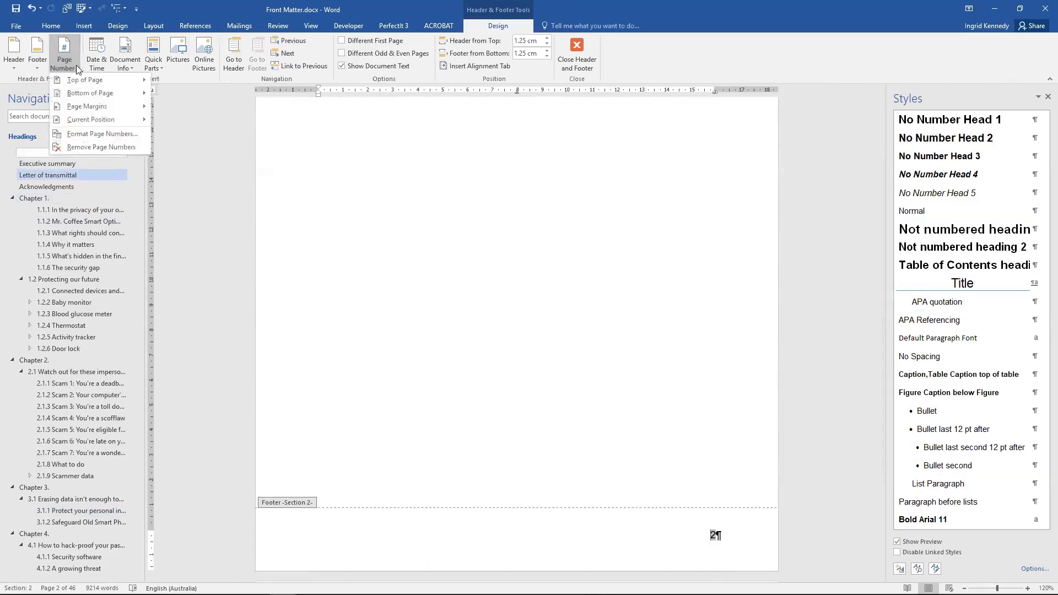
{"action": "left_click", "coordinate": [103, 135]}
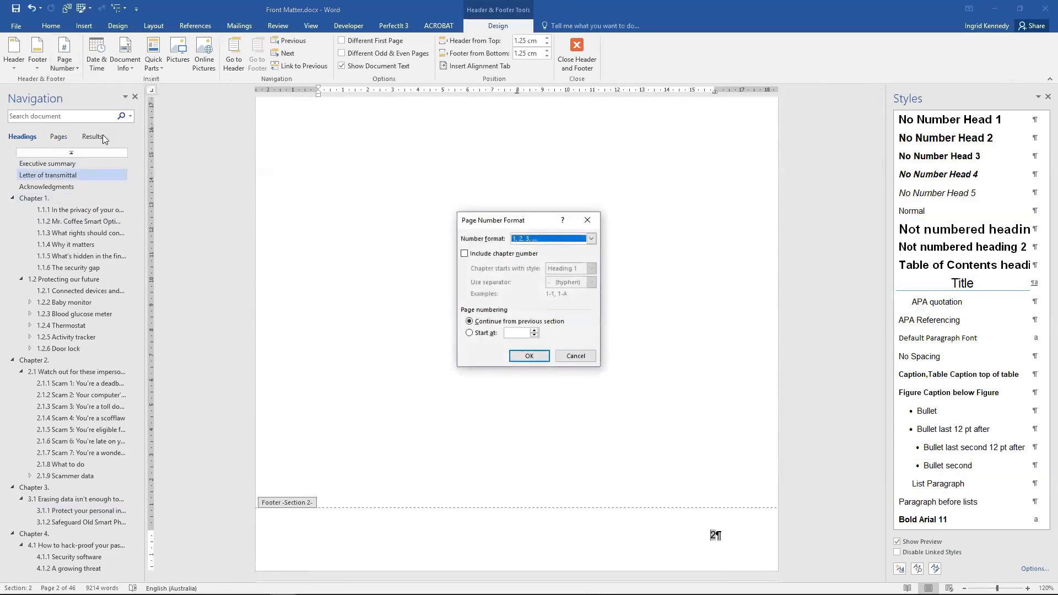
{"action": "left_click", "coordinate": [590, 238]}
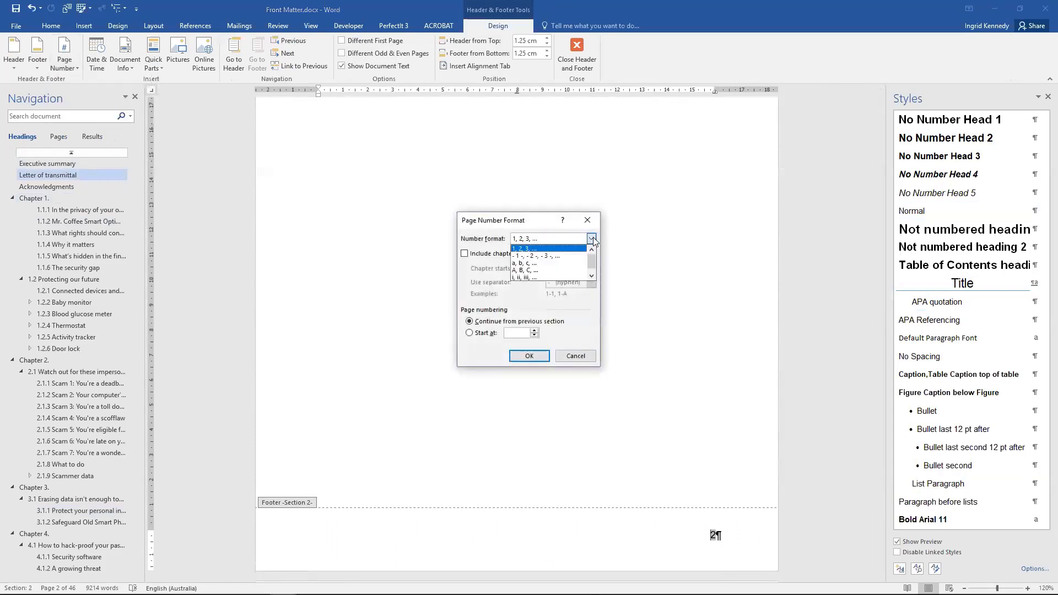
{"action": "left_click", "coordinate": [574, 277]}
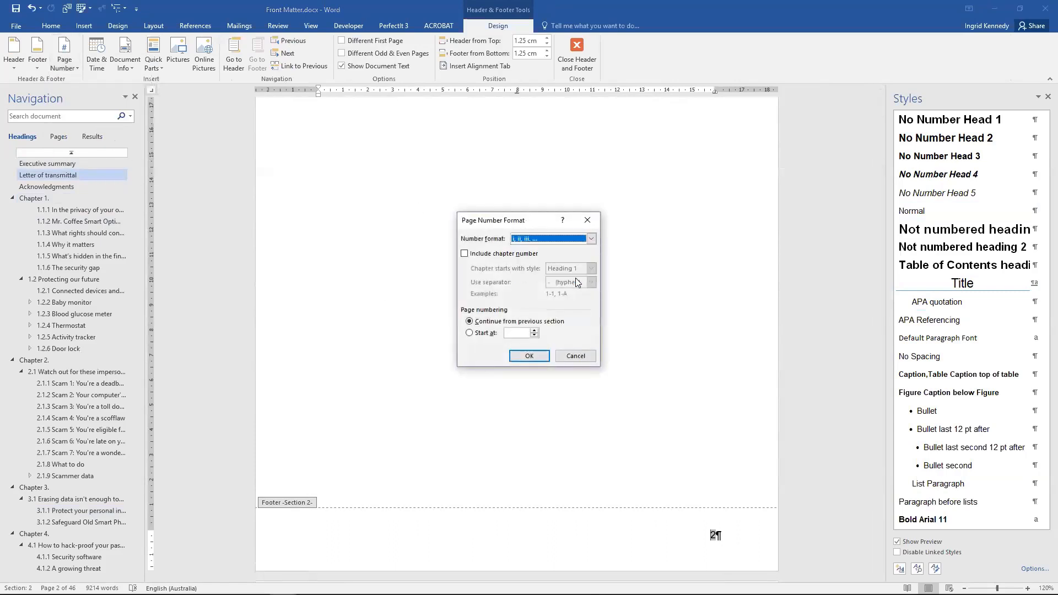
{"action": "left_click", "coordinate": [469, 333]}
{"action": "left_click", "coordinate": [543, 356]}
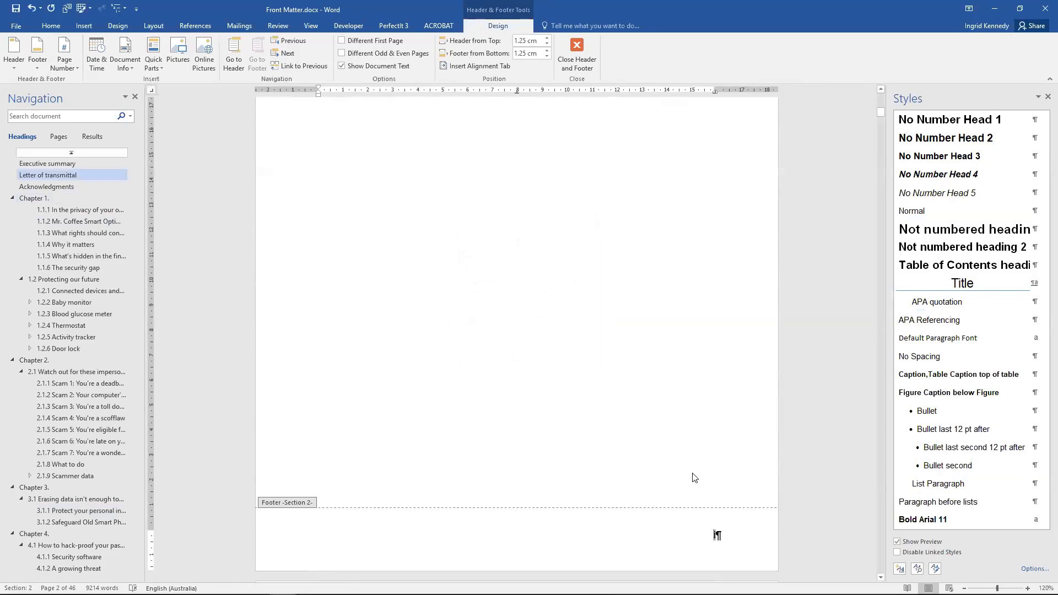
Restart the section 3 page numbering at 1 in the 1, 2, 3 format and return to the body text.
{"action": "left_click", "coordinate": [286, 55]}
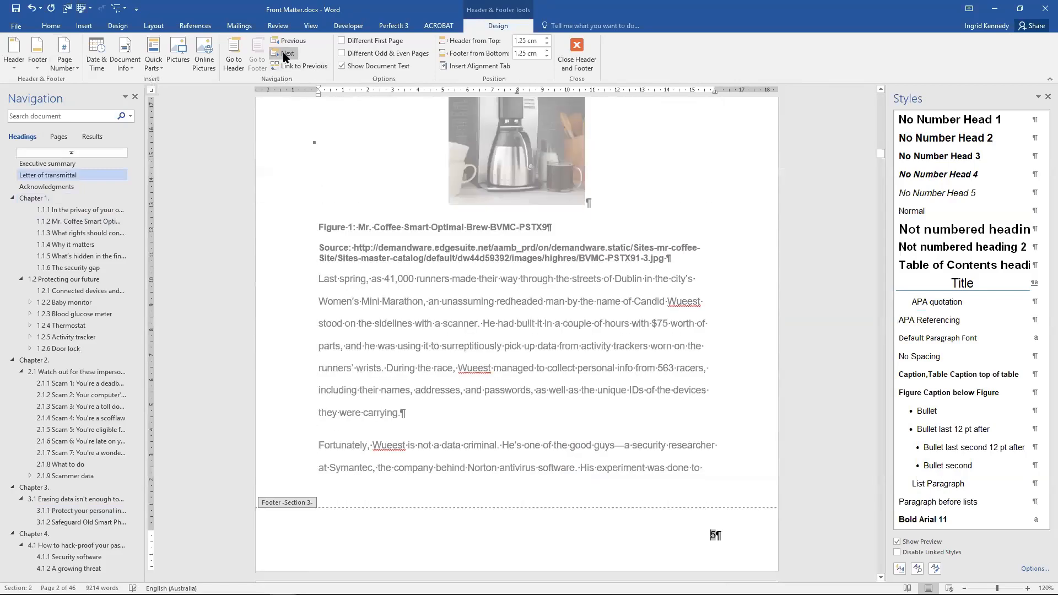
{"action": "scroll", "coordinate": [548, 356], "scroll_direction": "up", "scroll_amount": 8}
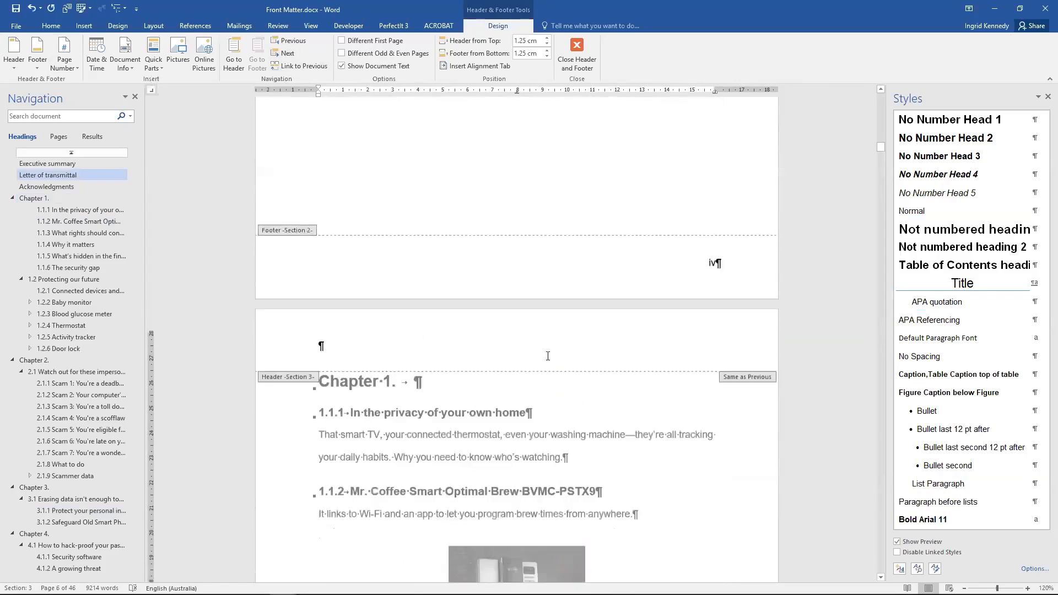
{"action": "scroll", "coordinate": [547, 356], "scroll_direction": "down", "scroll_amount": 10}
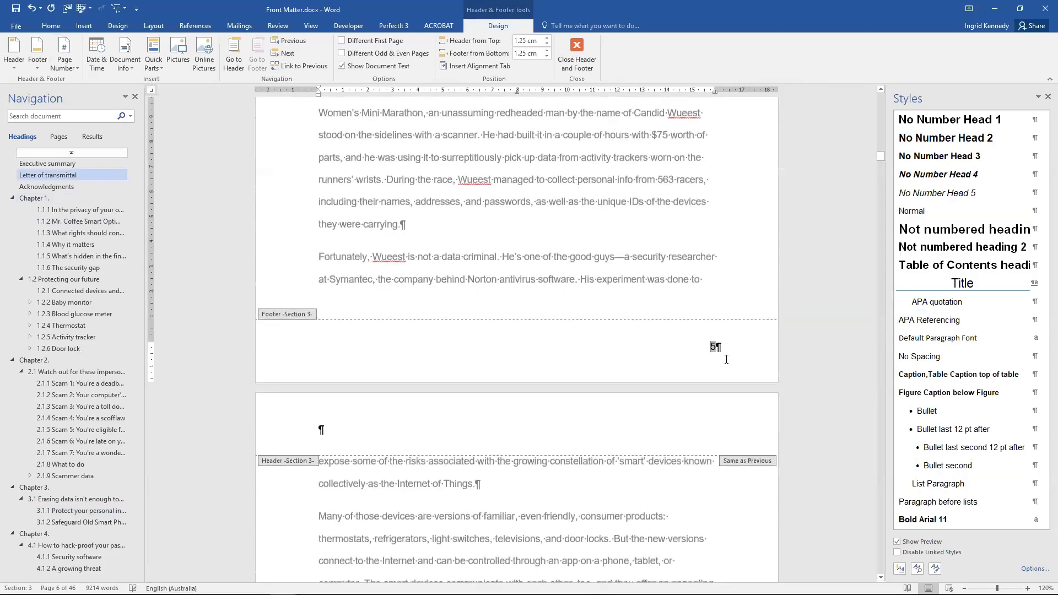
{"action": "left_click_drag", "start_coordinate": [718, 348], "coordinate": [708, 349]}
{"action": "left_click", "coordinate": [72, 62]}
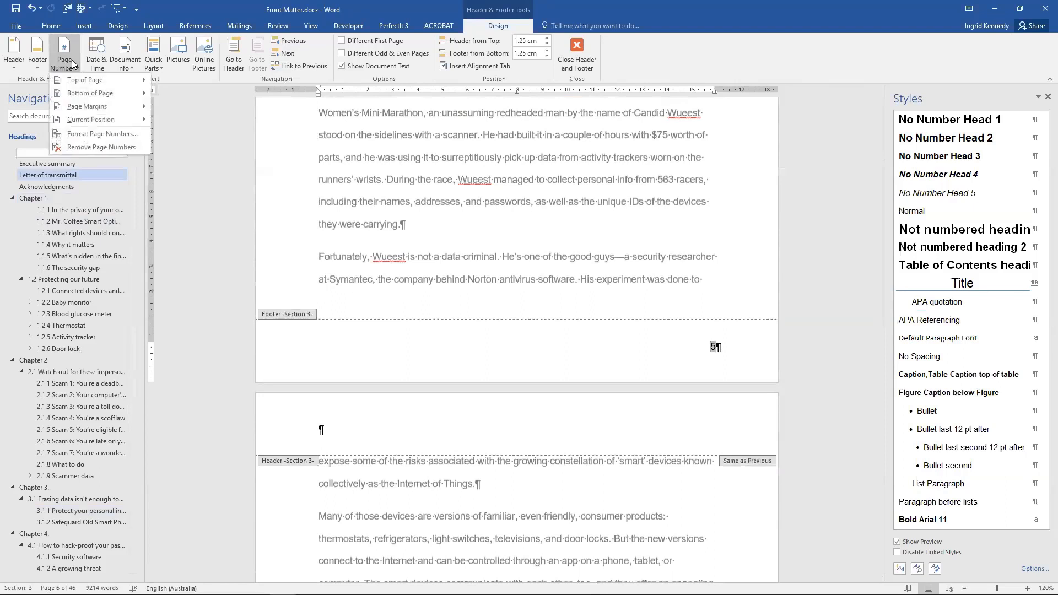
{"action": "left_click", "coordinate": [95, 136]}
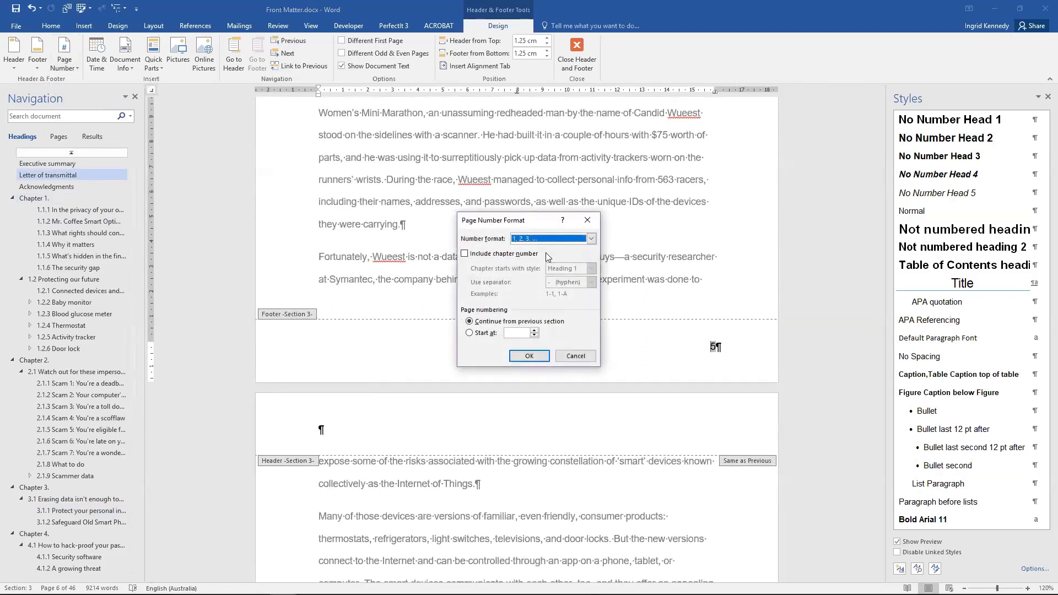
{"action": "left_click", "coordinate": [485, 334]}
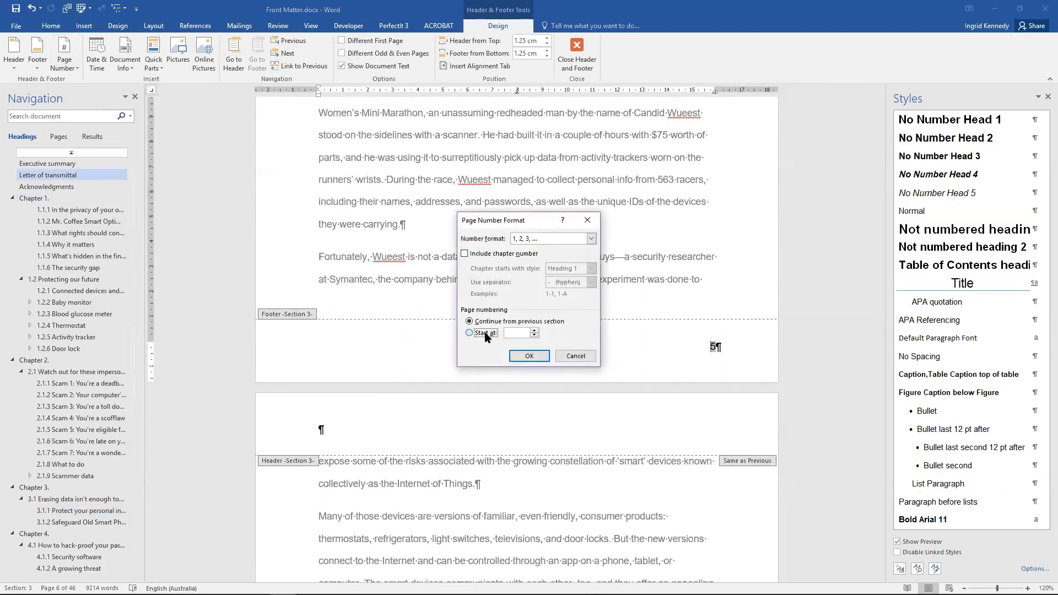
{"action": "left_click", "coordinate": [529, 356]}
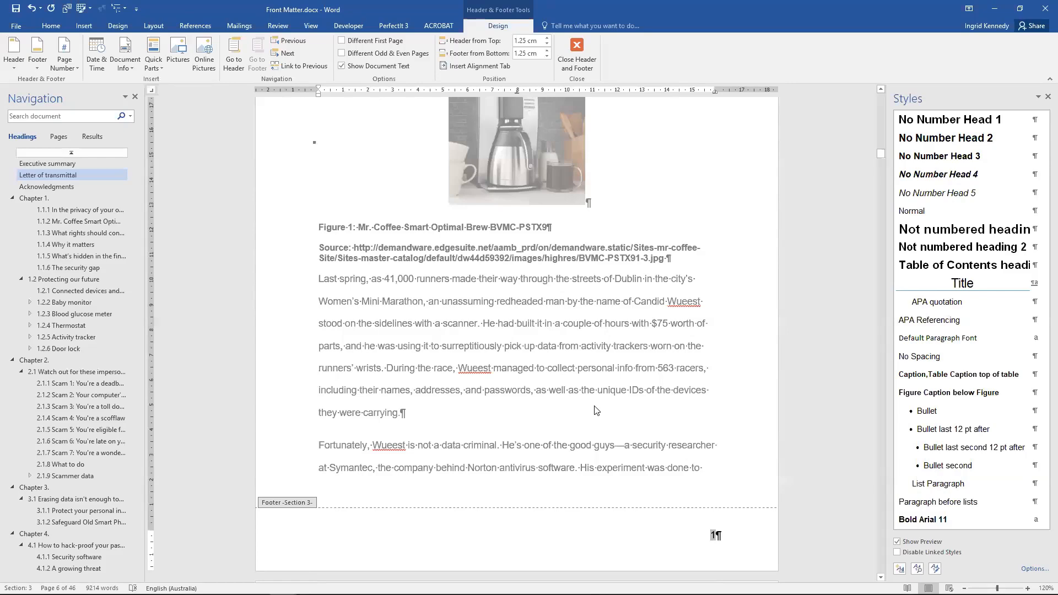
{"action": "double_click", "coordinate": [520, 372]}
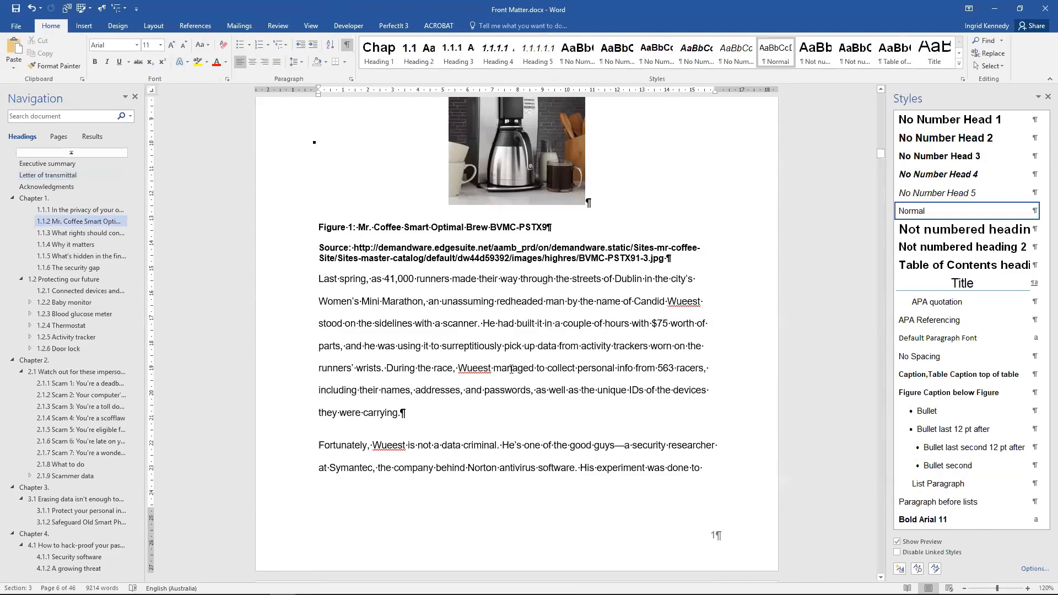
Insert a Next Page section break directly before the Table 3 caption on scam delivery methods in section 2.1.9.2.
{"action": "left_click", "coordinate": [88, 464]}
{"action": "scroll", "coordinate": [529, 269], "scroll_direction": "down", "scroll_amount": 1}
{"action": "scroll", "coordinate": [529, 269], "scroll_direction": "down", "scroll_amount": 15}
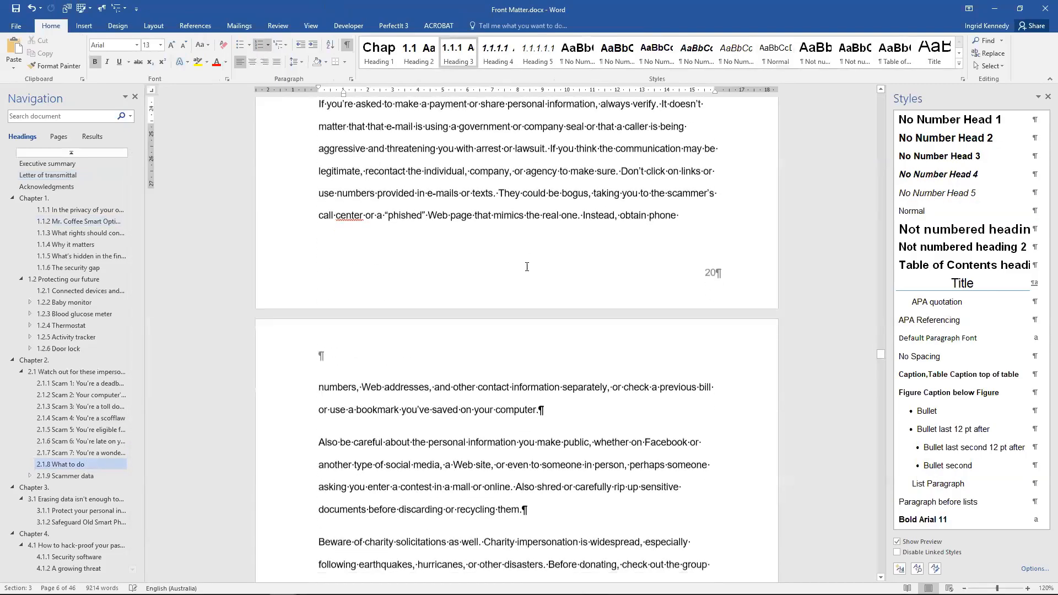
{"action": "scroll", "coordinate": [519, 263], "scroll_direction": "up", "scroll_amount": 5}
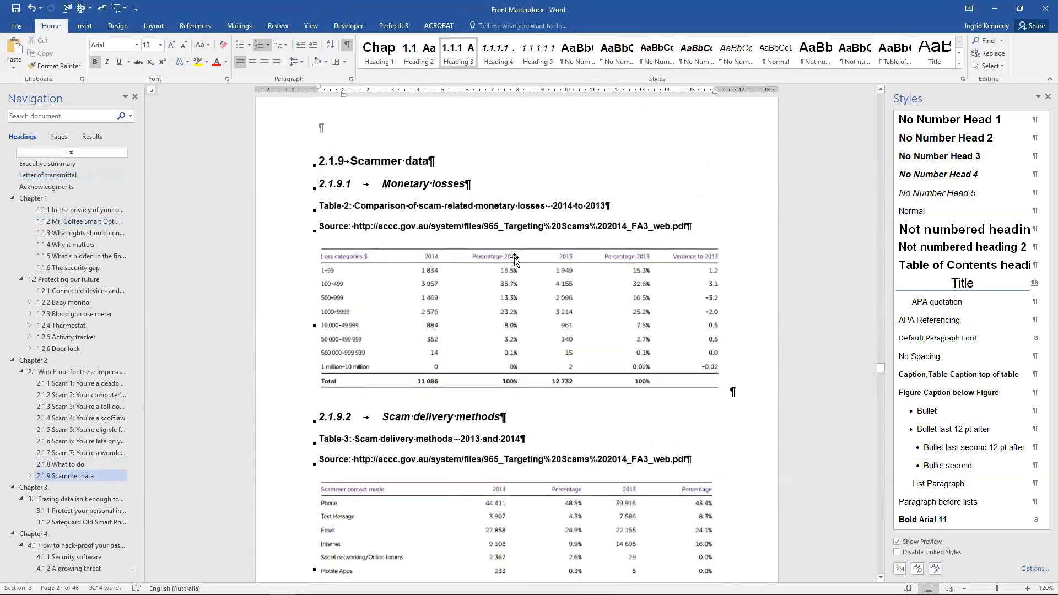
{"action": "left_click", "coordinate": [501, 261]}
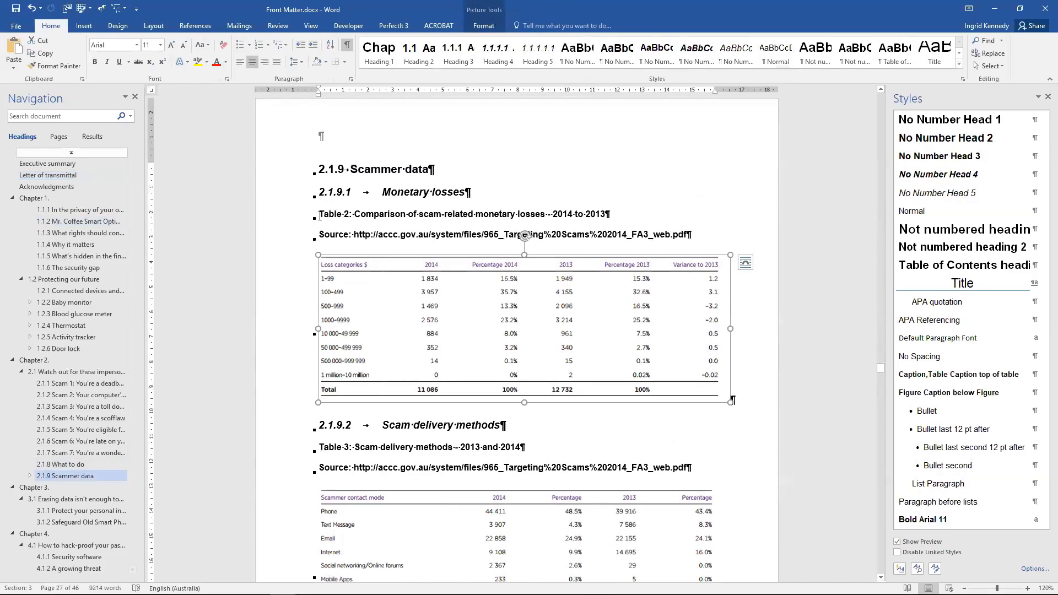
{"action": "scroll", "coordinate": [320, 215], "scroll_direction": "down", "scroll_amount": 3}
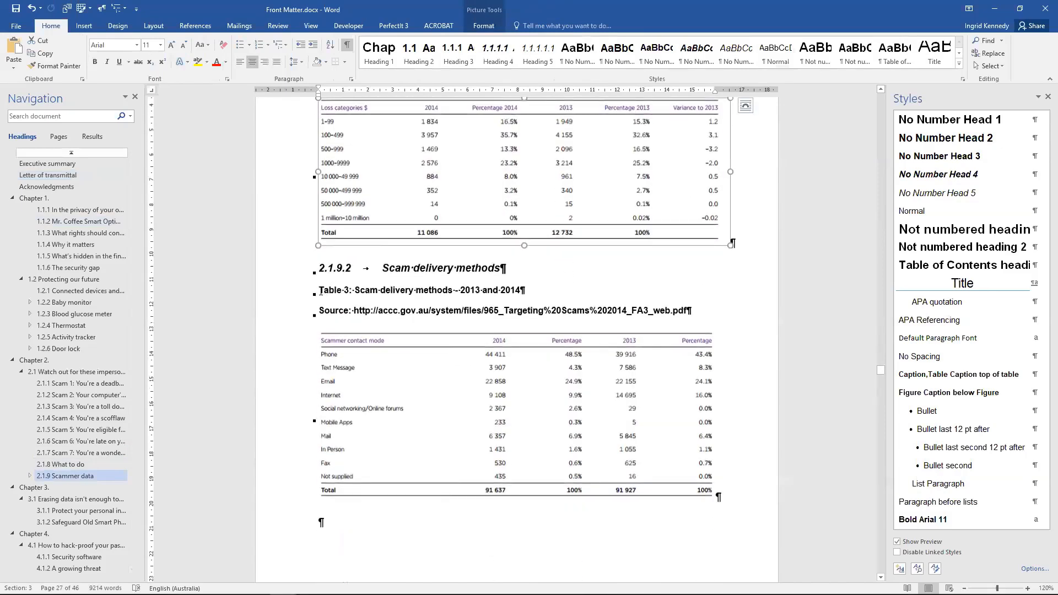
{"action": "left_click", "coordinate": [320, 292]}
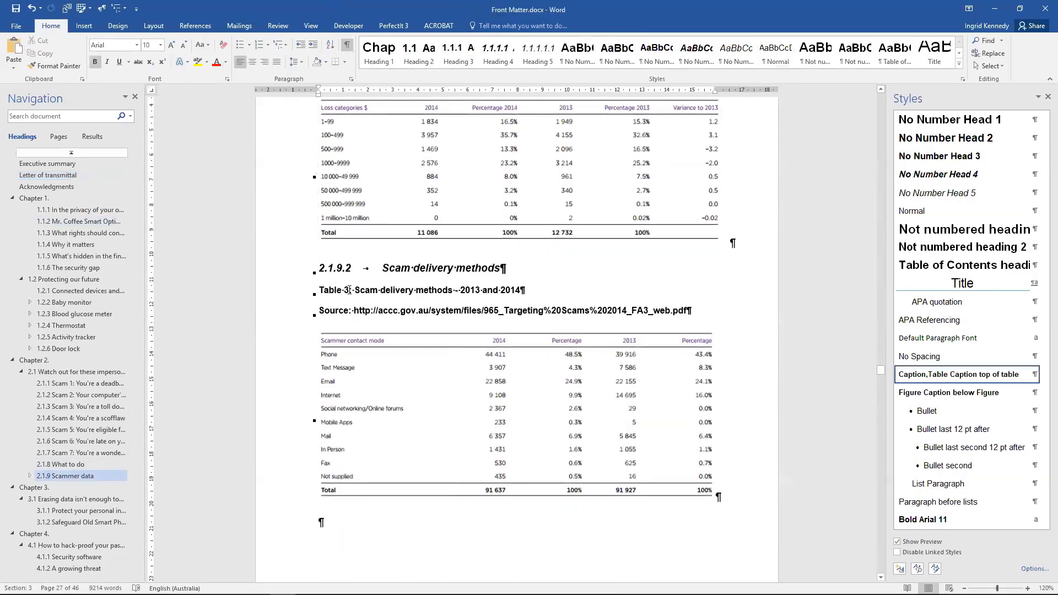
{"action": "left_click", "coordinate": [156, 28]}
{"action": "left_click", "coordinate": [137, 40]}
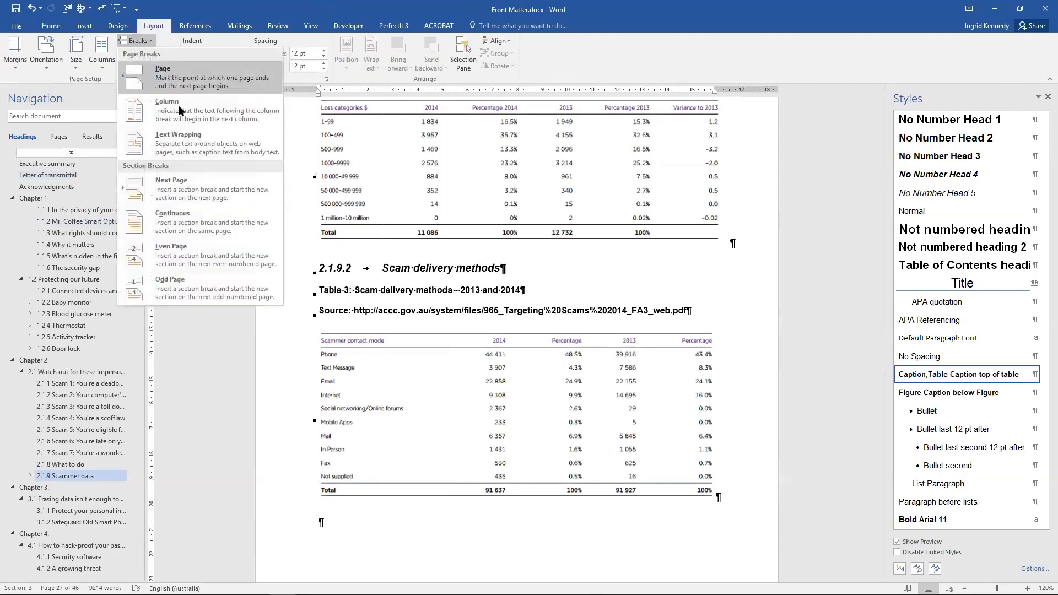
{"action": "left_click", "coordinate": [200, 191]}
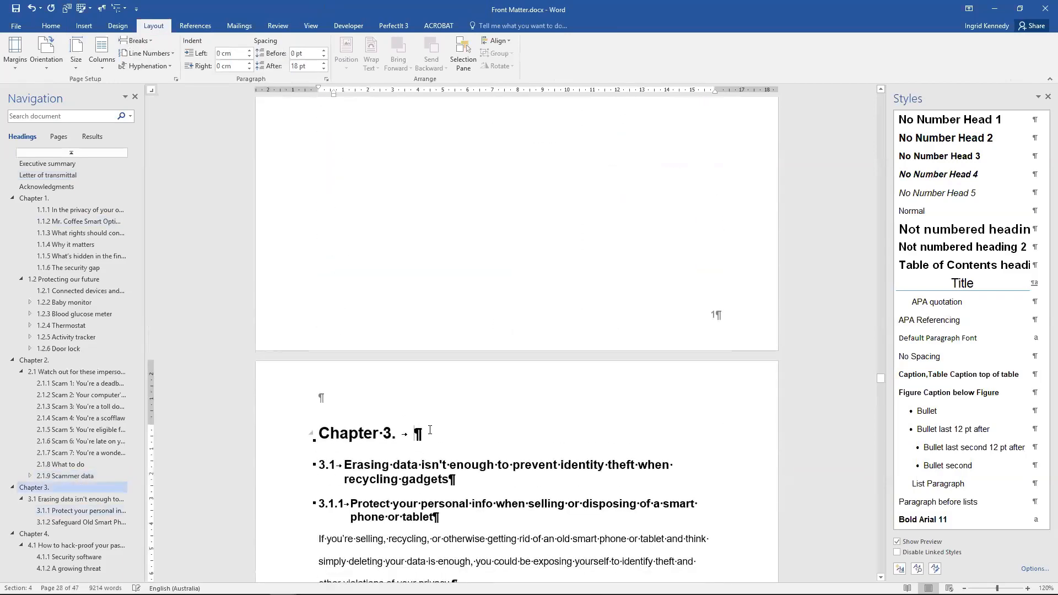
Insert a Next Page section break directly before the Chapter 3 heading so that Table 3 has its own section.
{"action": "left_click", "coordinate": [380, 435]}
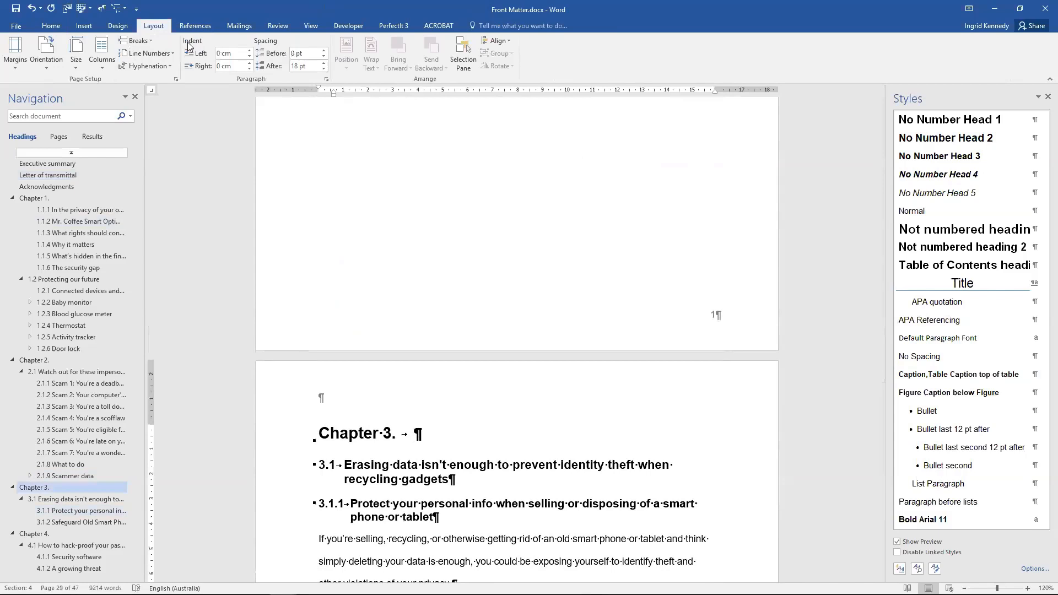
{"action": "left_click", "coordinate": [151, 36]}
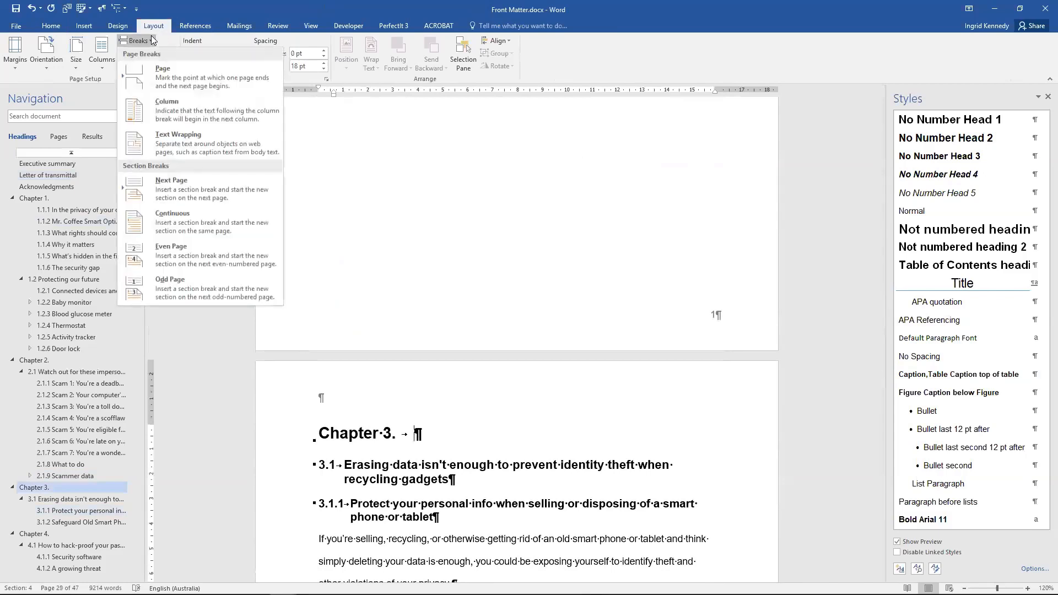
{"action": "left_click", "coordinate": [190, 188]}
{"action": "scroll", "coordinate": [382, 236], "scroll_direction": "up", "scroll_amount": 6}
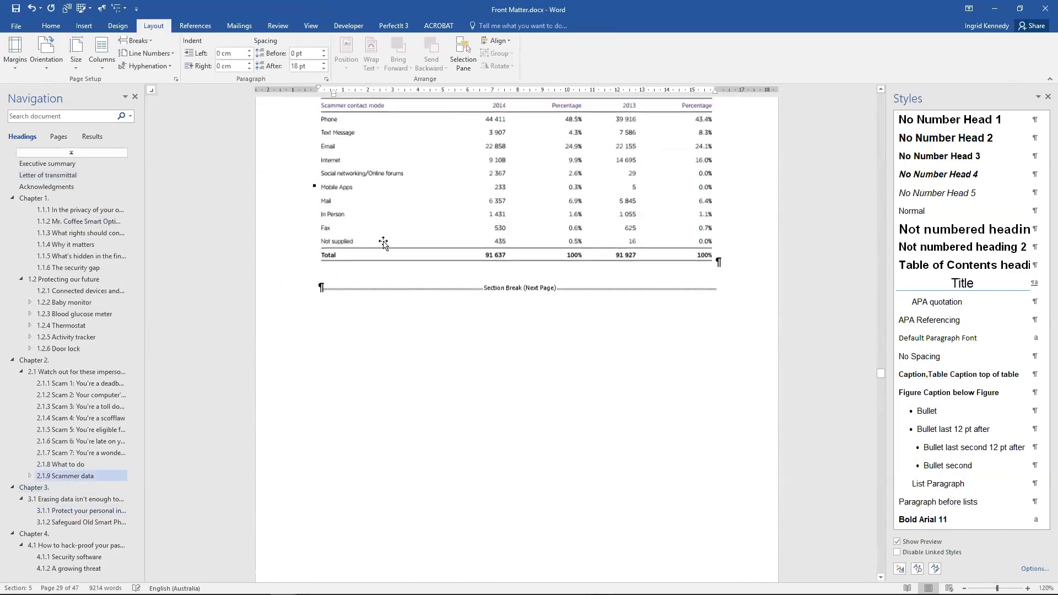
Check the section number of the Table 3 page and look at the status bar options and the Go To dialog.
{"action": "left_click", "coordinate": [381, 205]}
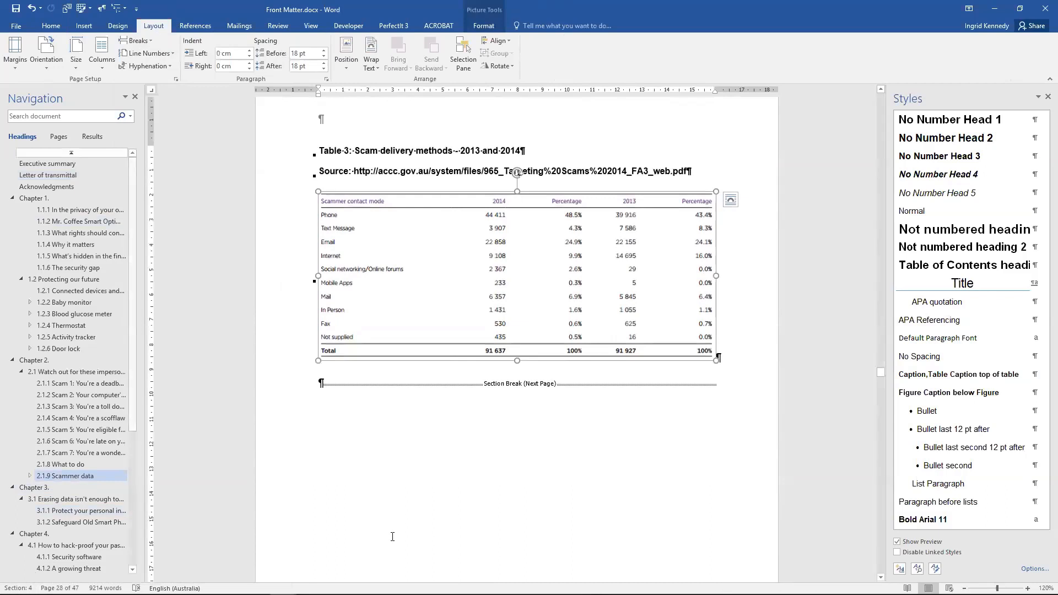
{"action": "right_click", "coordinate": [298, 588]}
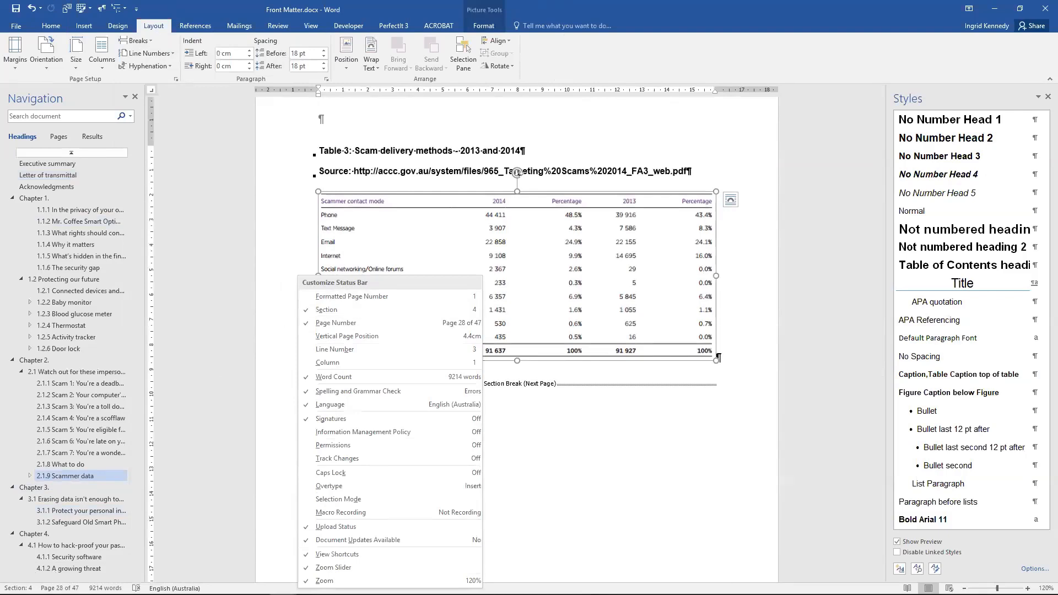
{"action": "left_click", "coordinate": [17, 588]}
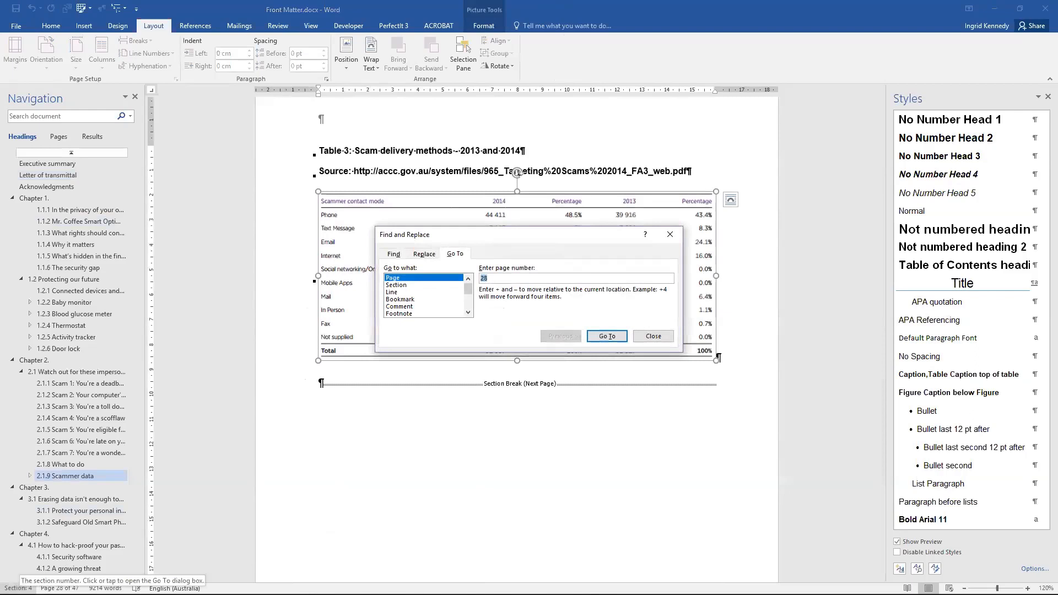
{"action": "left_click", "coordinate": [645, 337]}
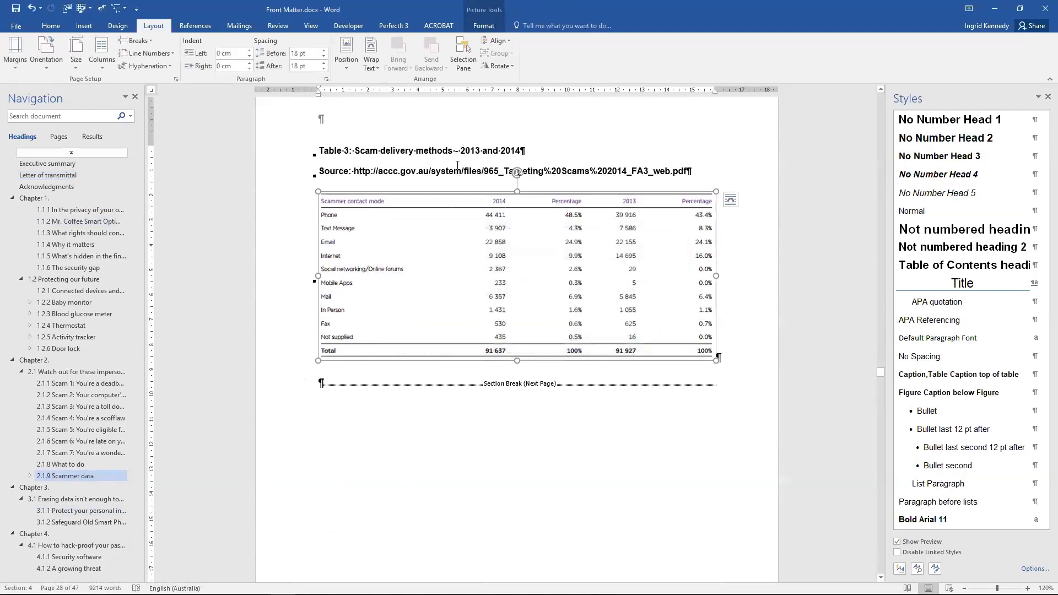
Change the page orientation to landscape for only the section that contains Table 3 on scam delivery methods.
{"action": "left_click", "coordinate": [457, 164]}
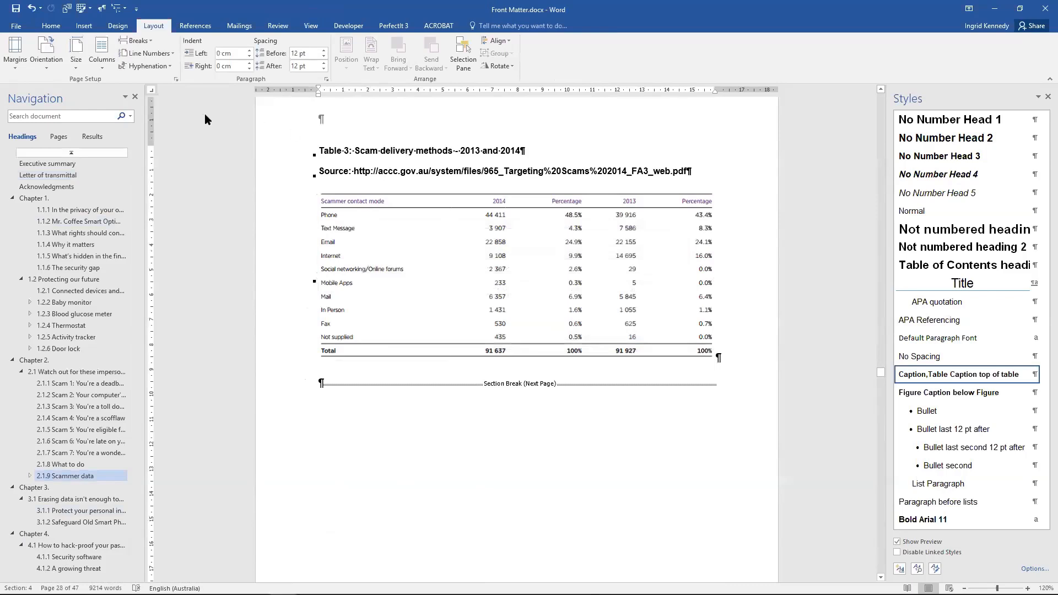
{"action": "left_click", "coordinate": [46, 70]}
{"action": "left_click", "coordinate": [55, 110]}
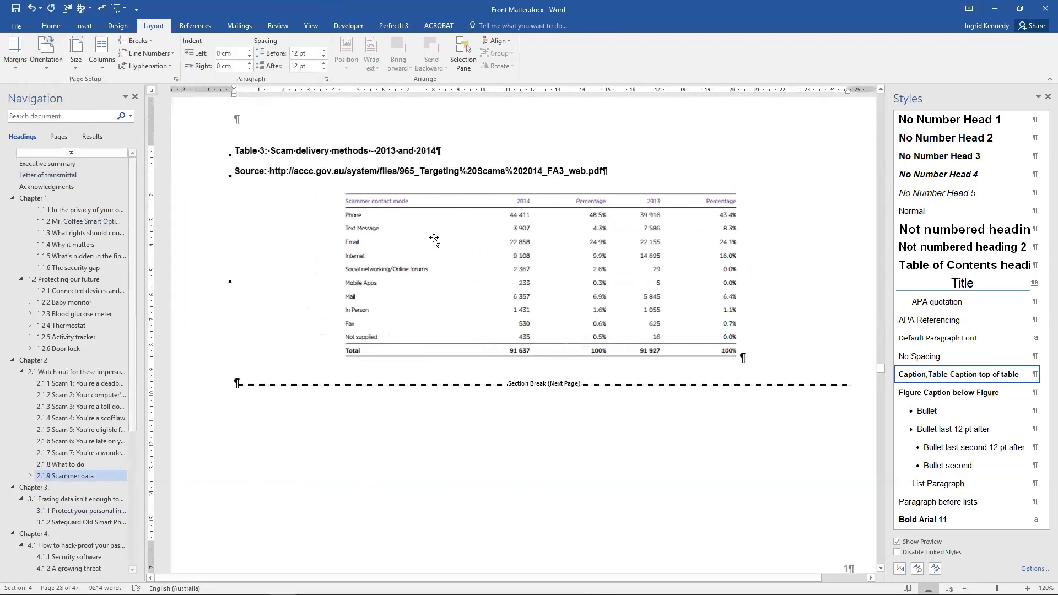
{"action": "scroll", "coordinate": [435, 237], "scroll_direction": "down", "scroll_amount": 6}
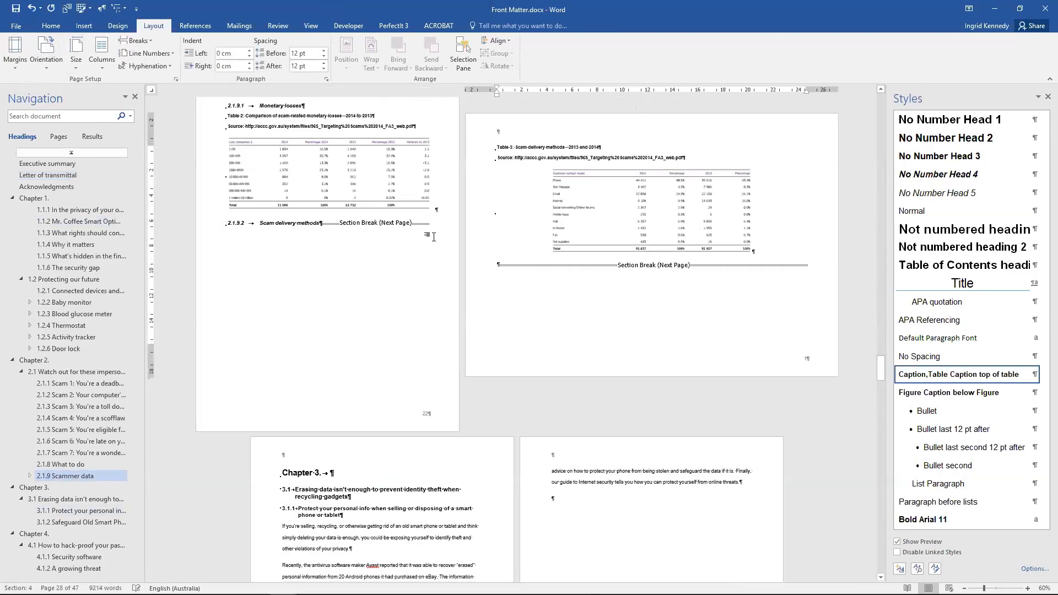
{"action": "scroll", "coordinate": [434, 236], "scroll_direction": "down", "scroll_amount": 2}
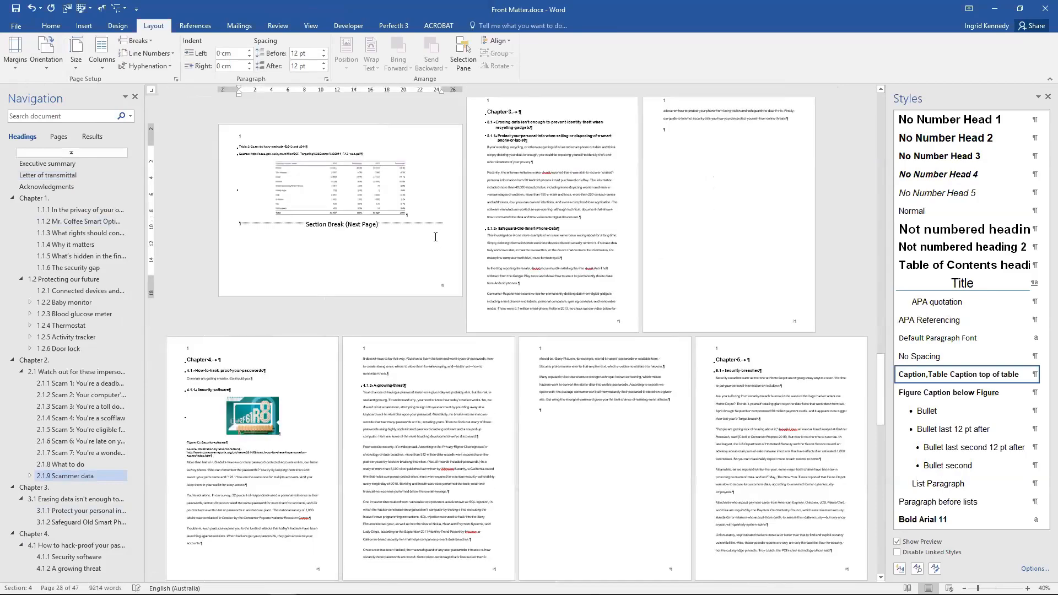
{"action": "scroll", "coordinate": [436, 237], "scroll_direction": "down", "scroll_amount": 1}
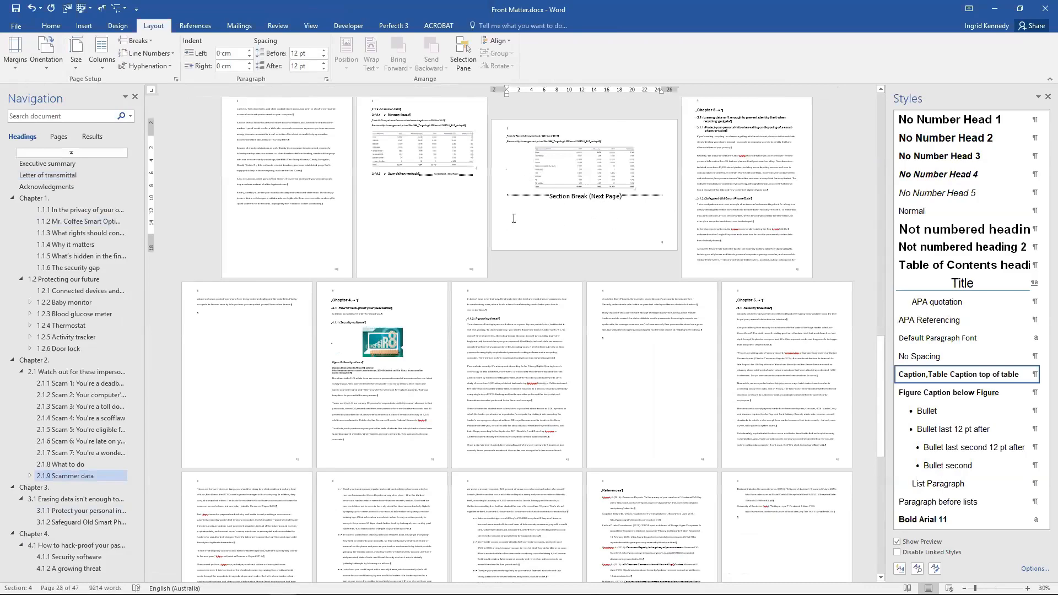
{"action": "scroll", "coordinate": [514, 219], "scroll_direction": "up", "scroll_amount": 13}
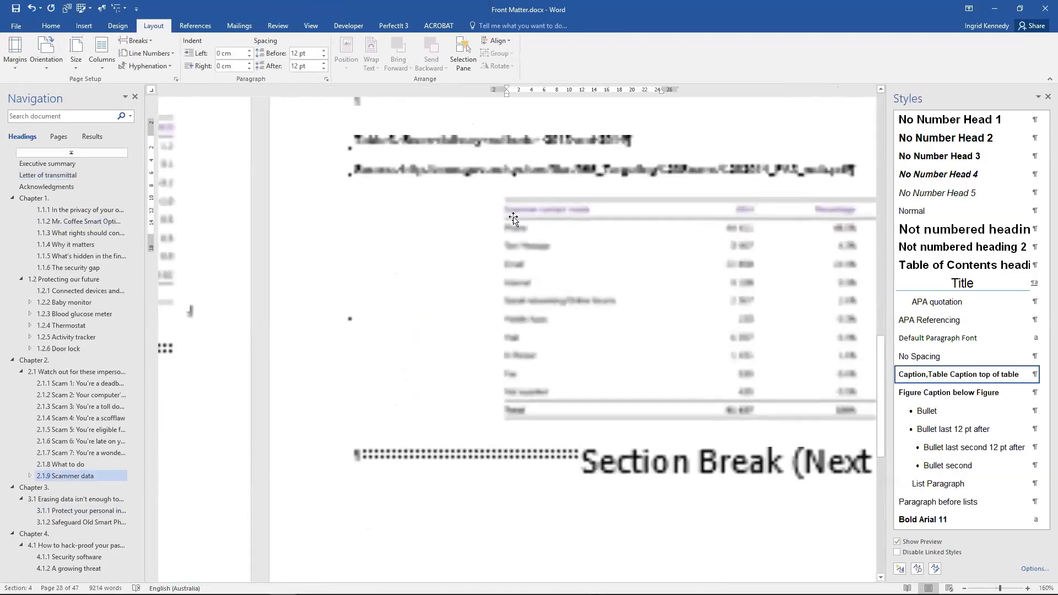